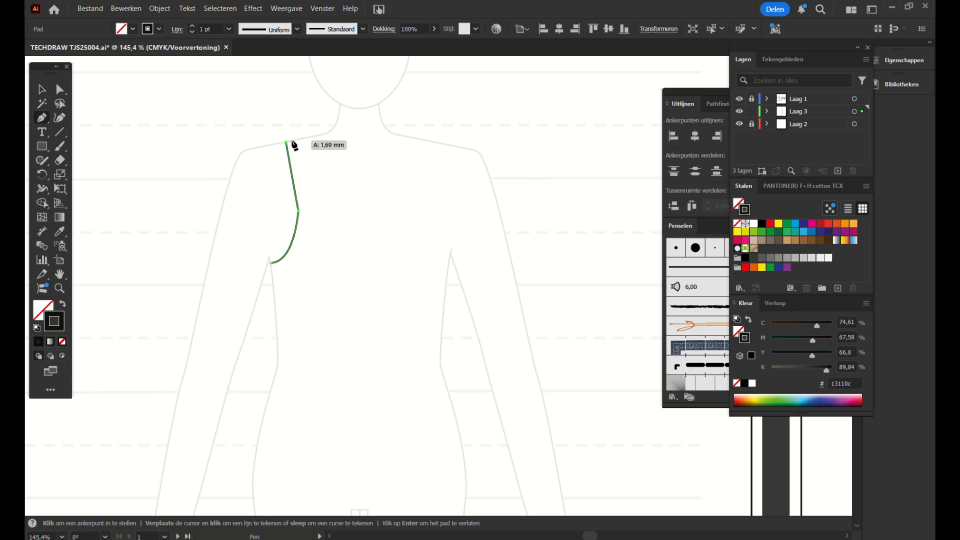
Finish the garment's left half outline with the Pen tool: inner strap edge, neckline to the centre, side seam, ankle-length hem and inseam.
ctrl+click(292, 143)
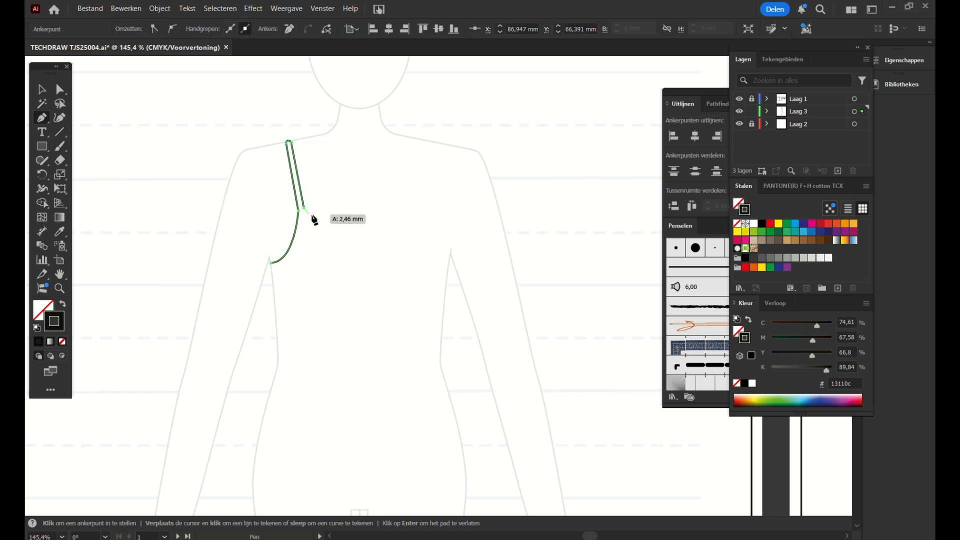
click(362, 225)
key(ctrl+minus)
key(ctrl+minus)
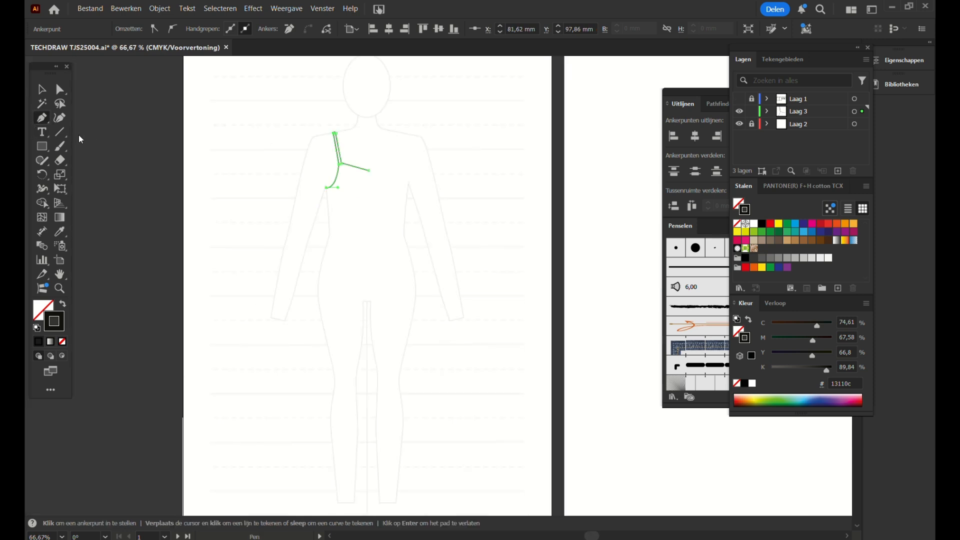
click(300, 493)
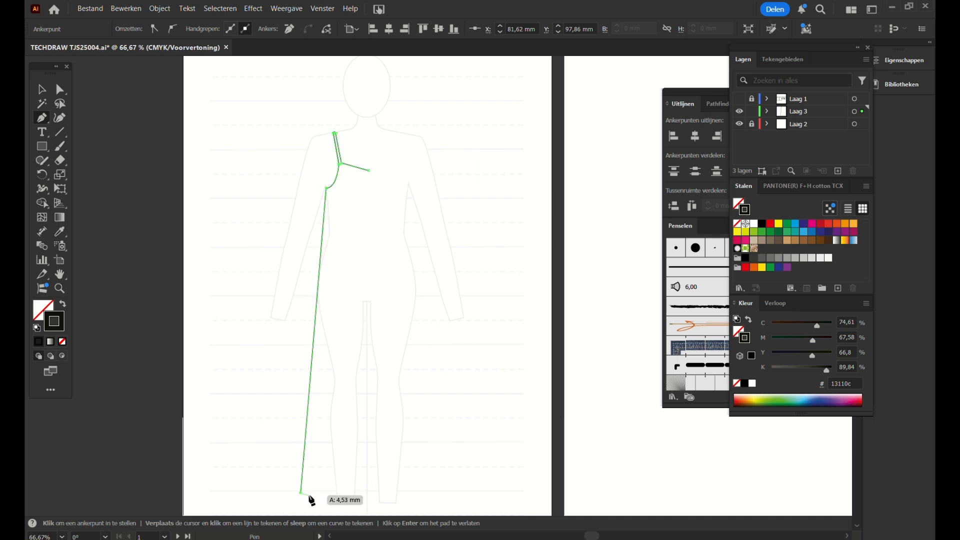
click(362, 492)
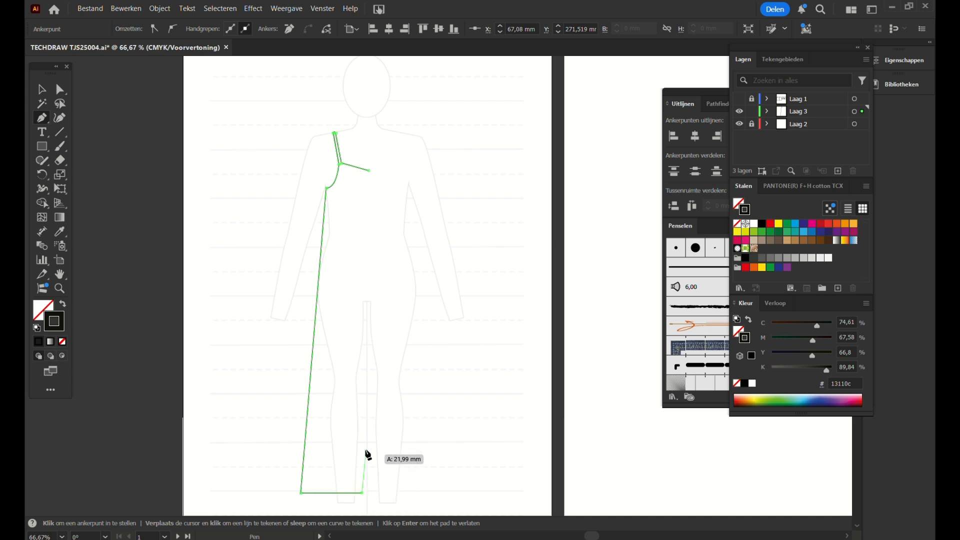
click(367, 301)
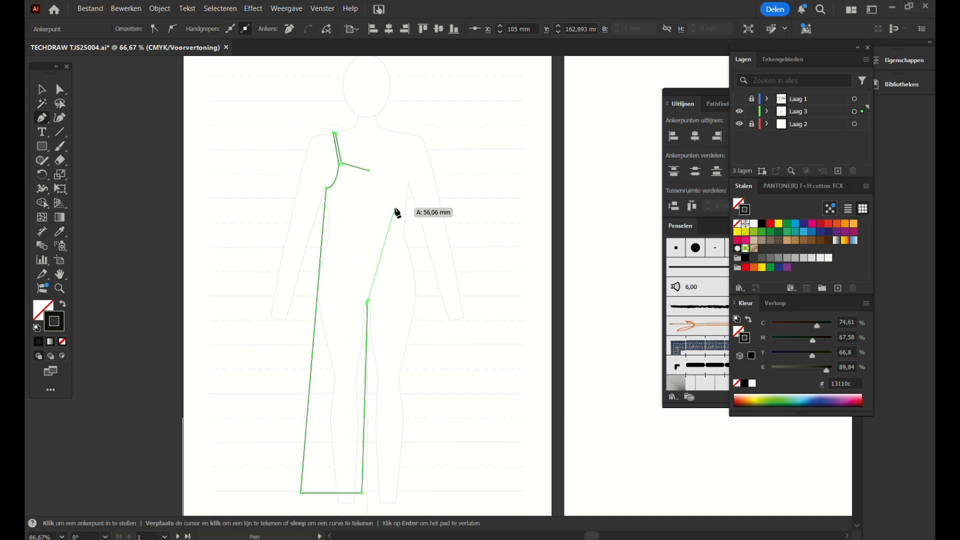
key(Return)
key(v)
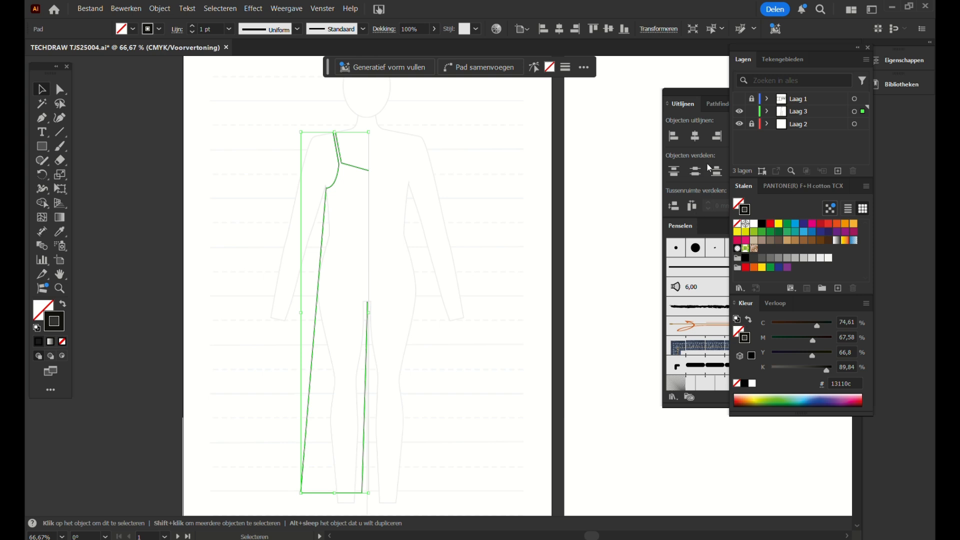
Set the stroke weight of the half garment outline to 2 pt.
click(782, 59)
click(710, 223)
click(751, 103)
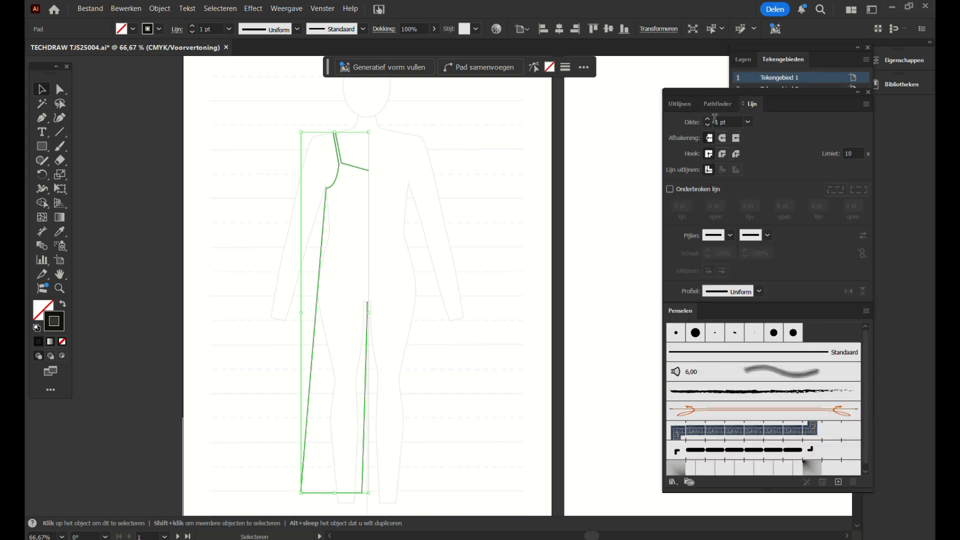
click(707, 119)
click(306, 205)
Duplicate the trouser hem line just above the hem and give the copy the dashed stitch brush.
click(60, 290)
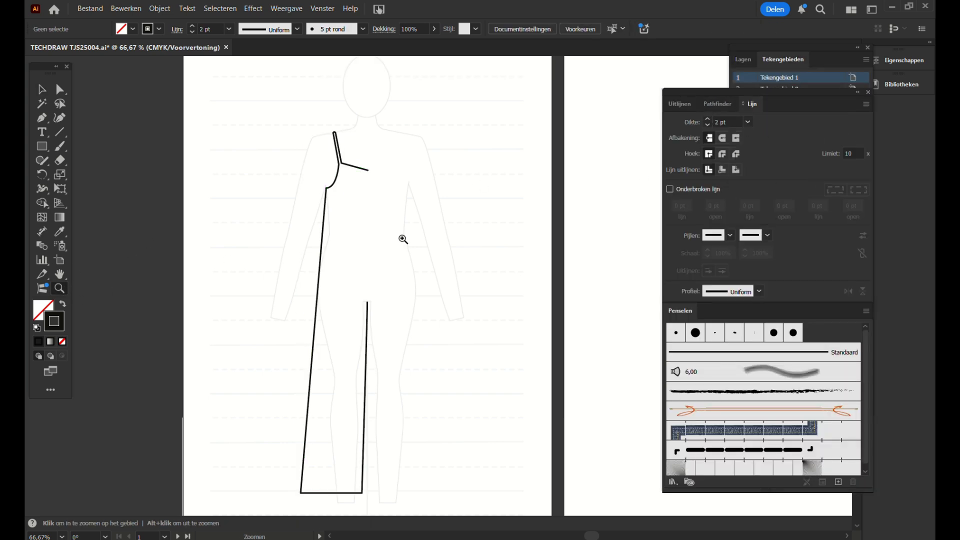
key(v)
key(a)
drag(318, 478, 327, 530)
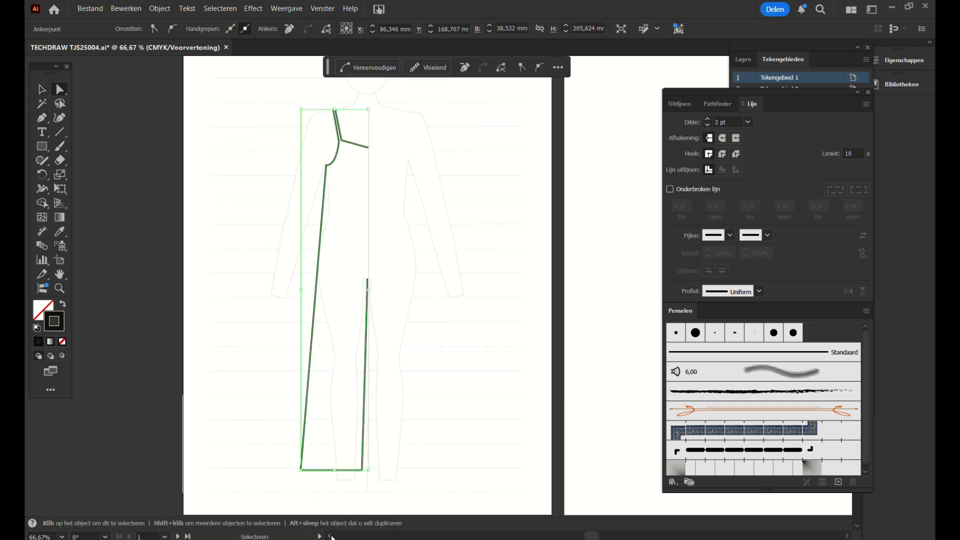
key(ctrl+c)
key(ctrl+f)
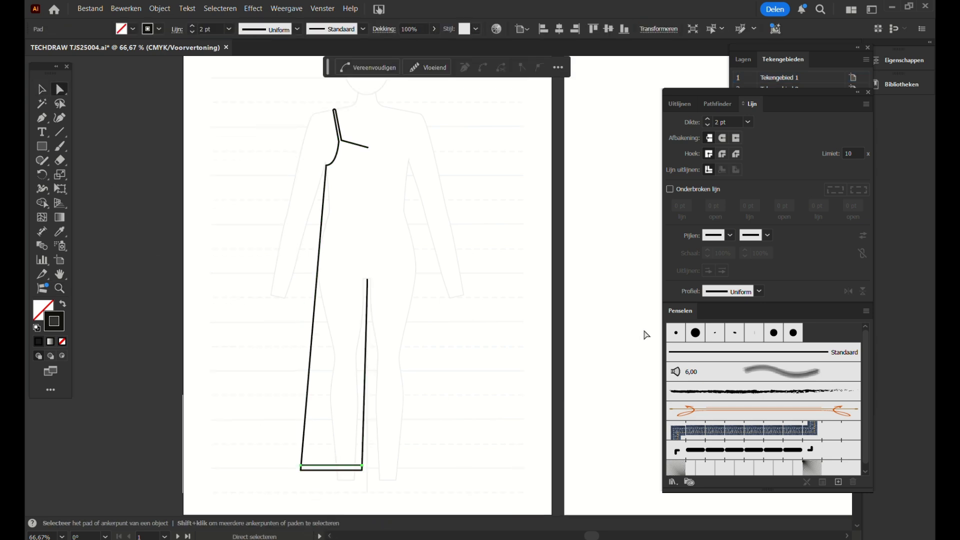
click(747, 454)
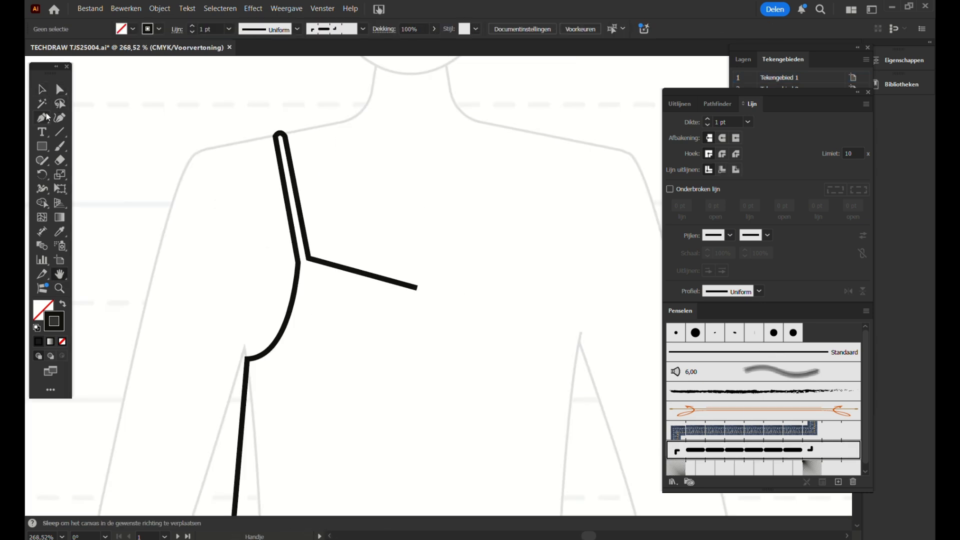
Draw a short seam line across the base of the strap and align it with the two outline corners.
key(p)
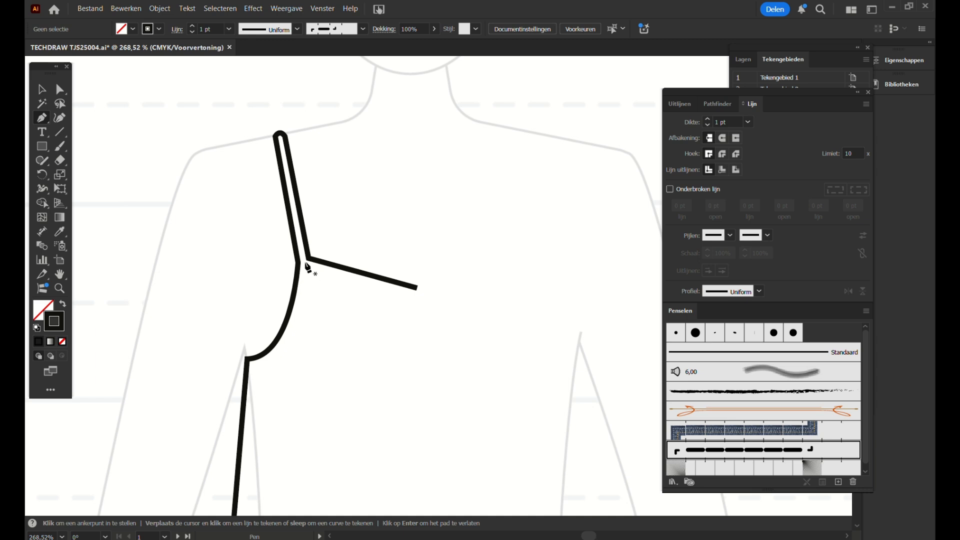
click(298, 262)
click(316, 256)
click(42, 89)
drag(316, 257, 307, 257)
click(356, 210)
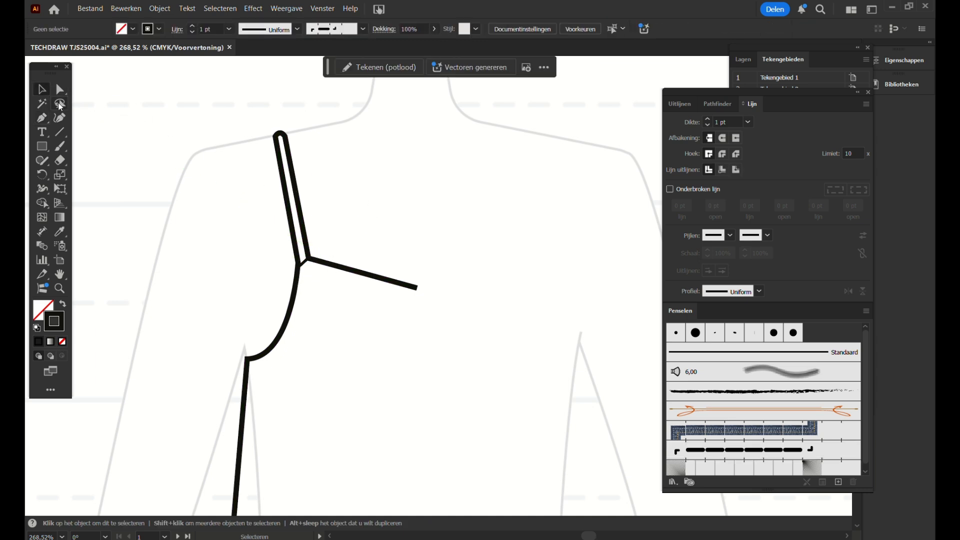
Draw a curve parallel to the armhole from the strap base to the side seam and apply the dashed stitch brush.
key(p)
click(309, 259)
drag(246, 371, 195, 364)
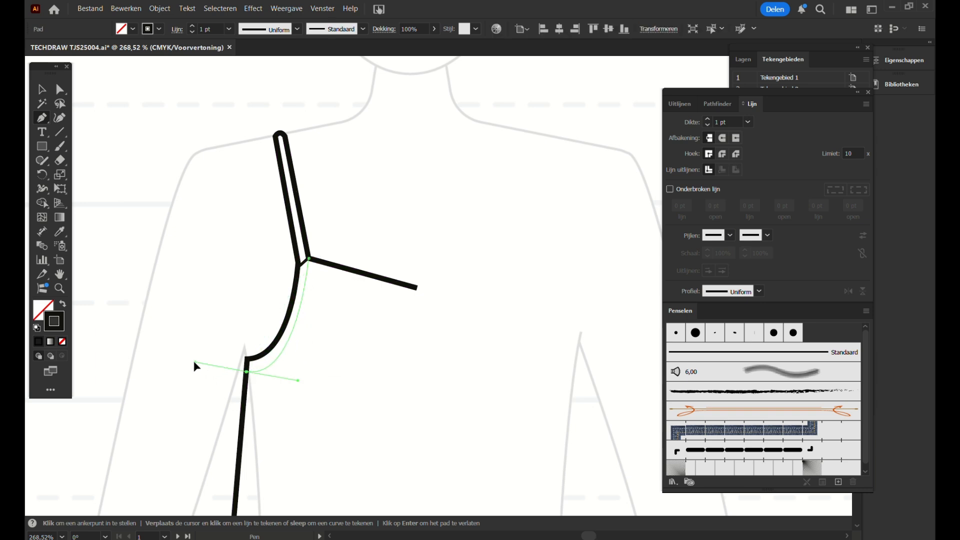
key(v)
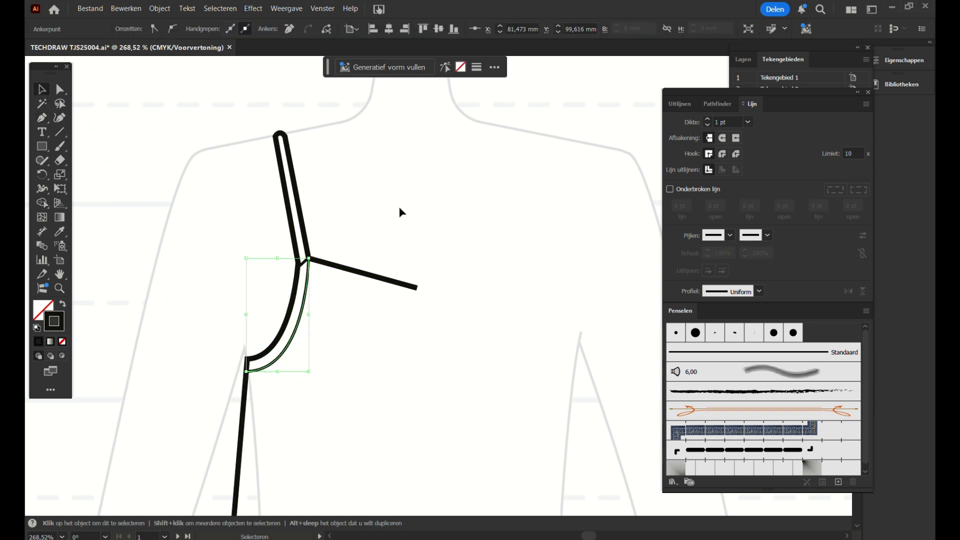
click(776, 449)
click(421, 234)
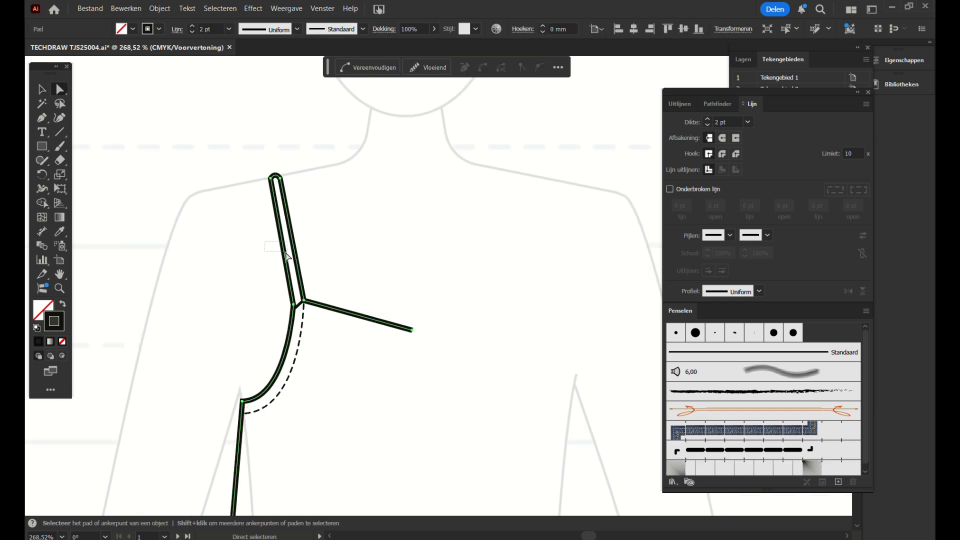
Duplicate the outer strap edge, shift the copy inside the strap and apply the dashed stitch brush.
drag(286, 252, 288, 254)
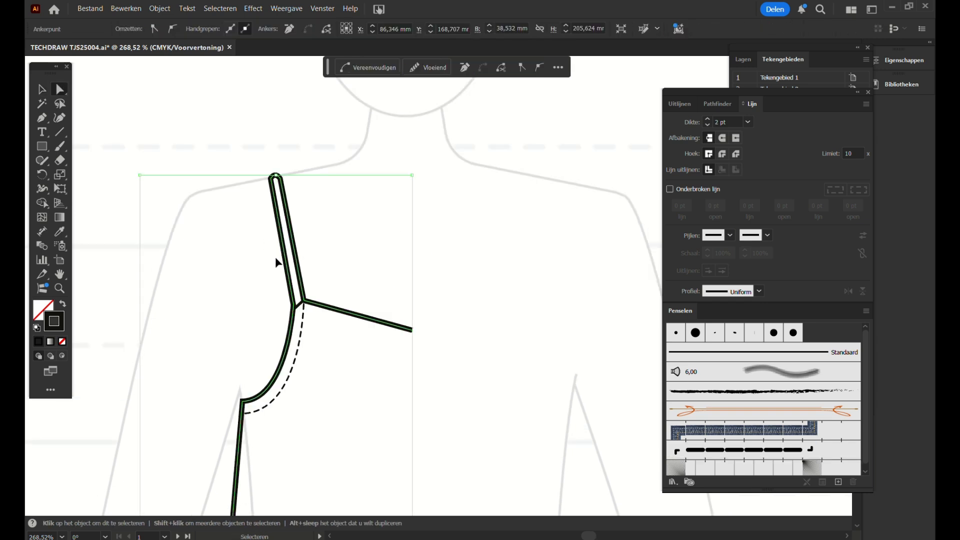
key(ctrl+f)
key(Right)
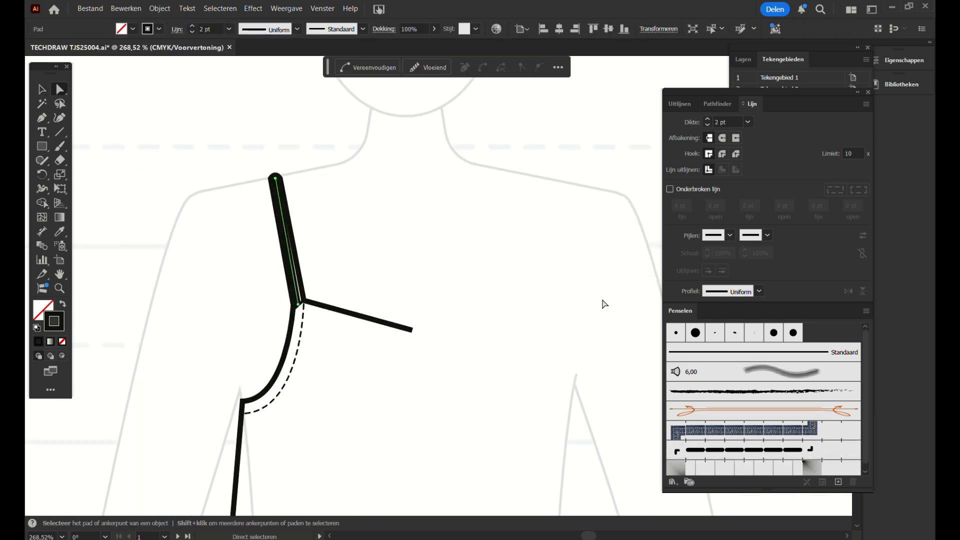
click(765, 450)
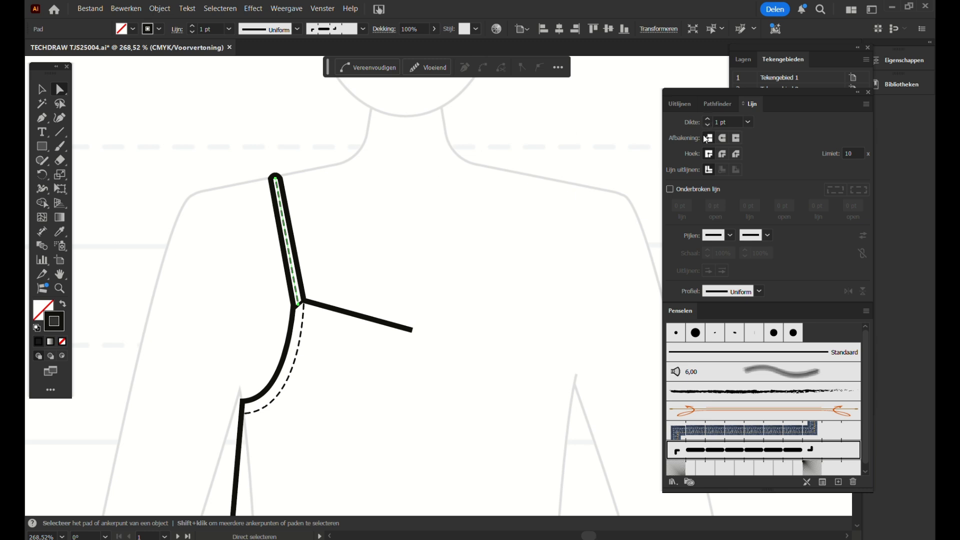
Centre the dashed stitch line between the two strap edges and adjust its upper end point.
click(60, 288)
drag(288, 233, 430, 135)
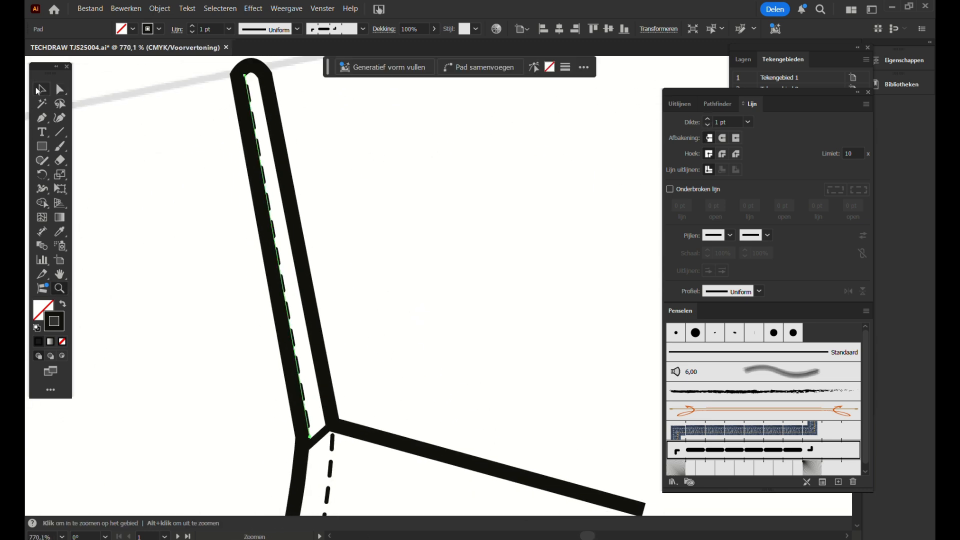
click(42, 89)
drag(272, 219, 276, 218)
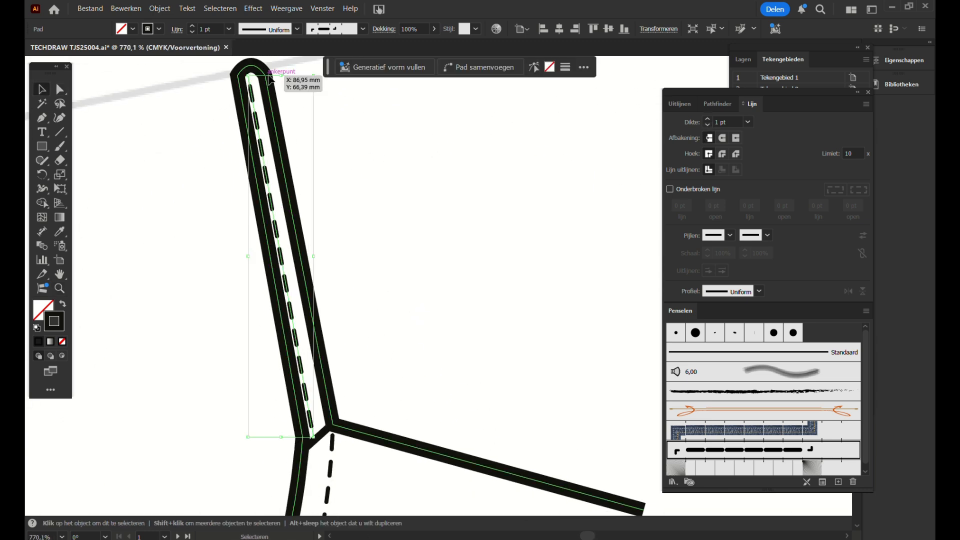
click(60, 89)
drag(247, 75, 246, 70)
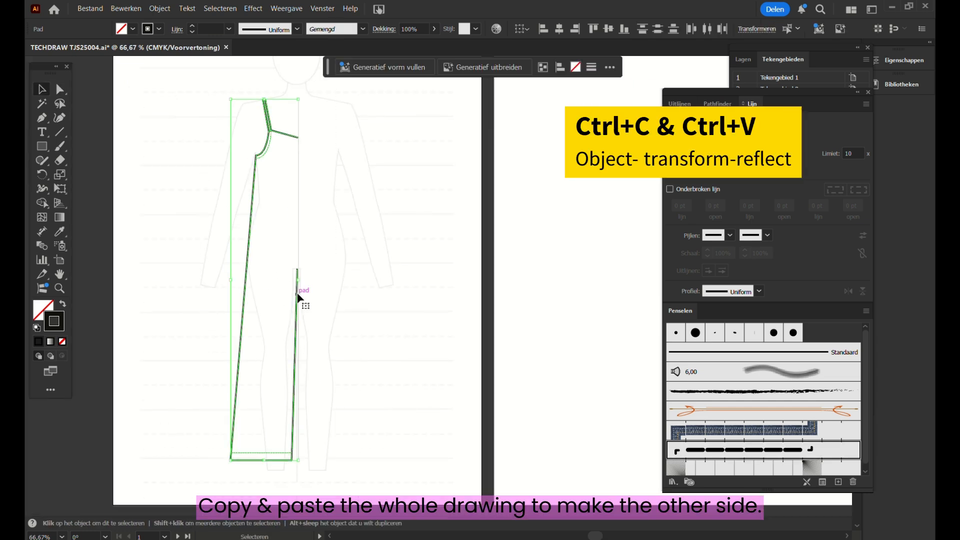
Copy the whole left half of the garment and paste it beside the original.
key(ctrl+c)
key(ctrl+v)
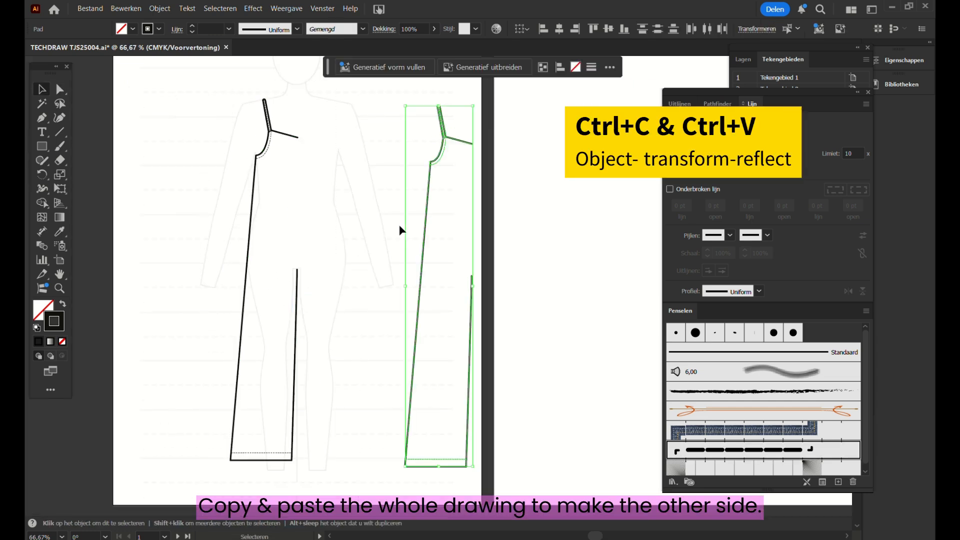
click(424, 234)
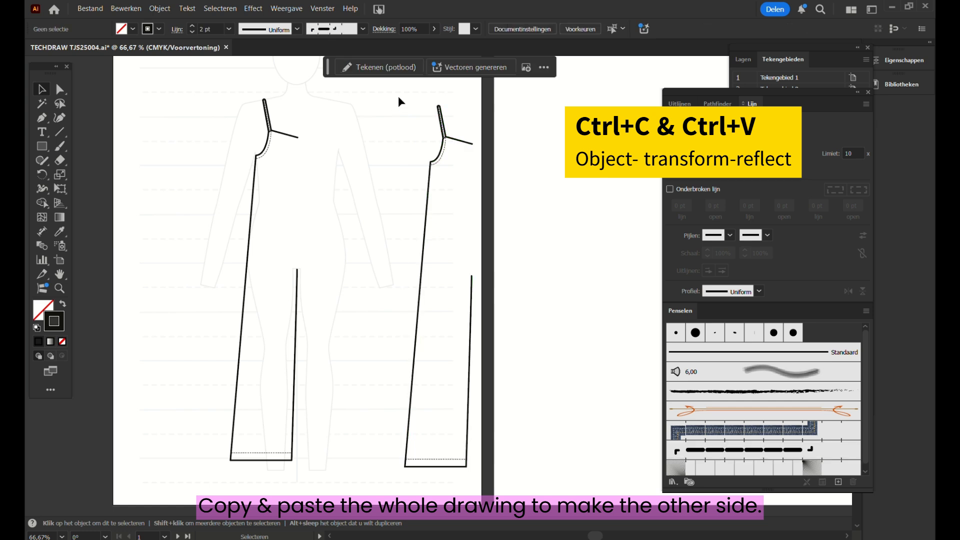
Reflect the pasted half horizontally and move it against the left half at the centre front.
drag(398, 96, 524, 515)
right_click(472, 321)
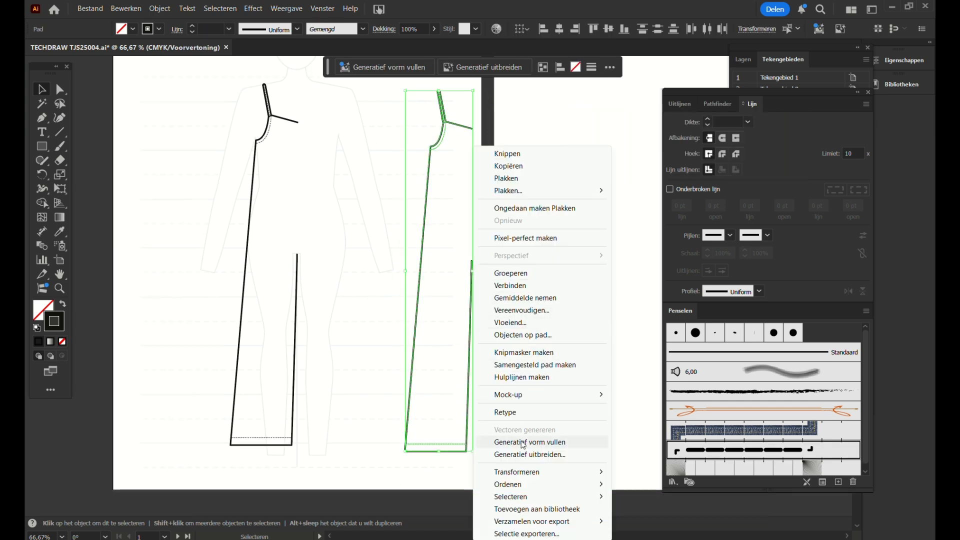
mouse_move(516, 479)
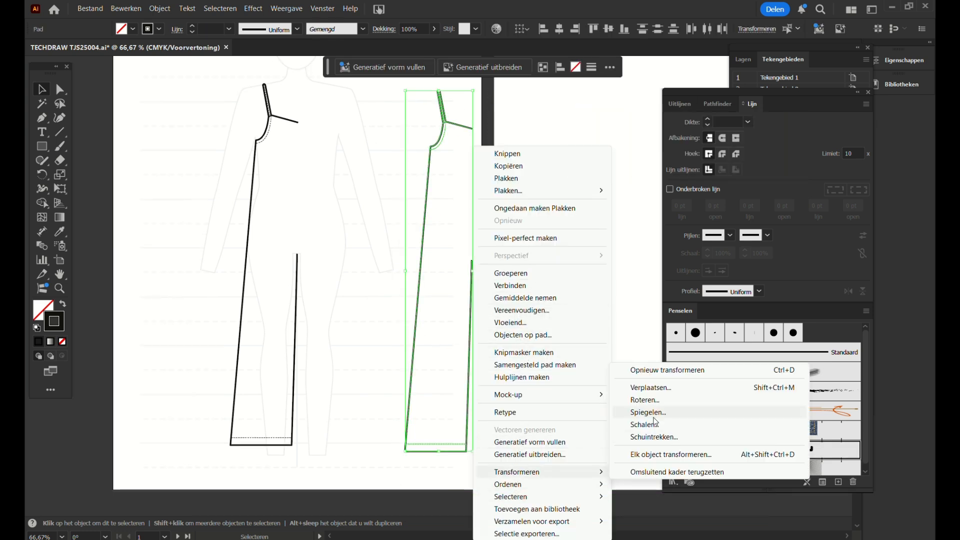
click(650, 411)
key(Return)
drag(447, 198, 343, 189)
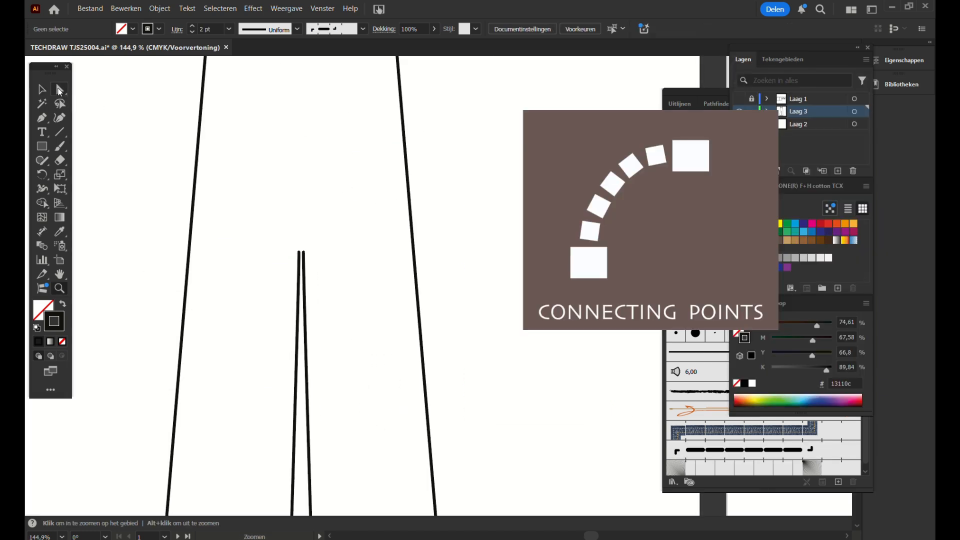
Join the two halves' outline end points at the crotch and at the centre of the neckline.
click(58, 90)
click(60, 273)
drag(278, 132, 243, 326)
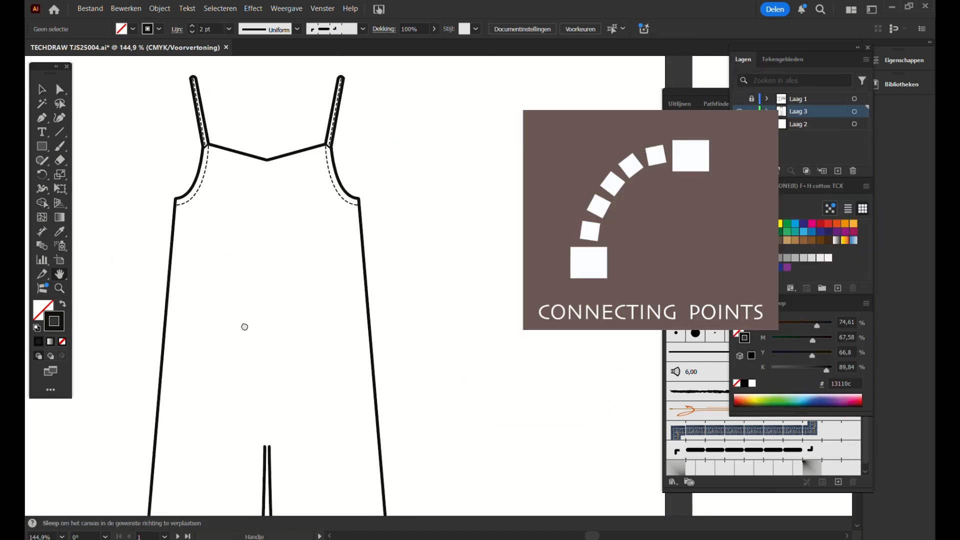
click(60, 89)
click(267, 448)
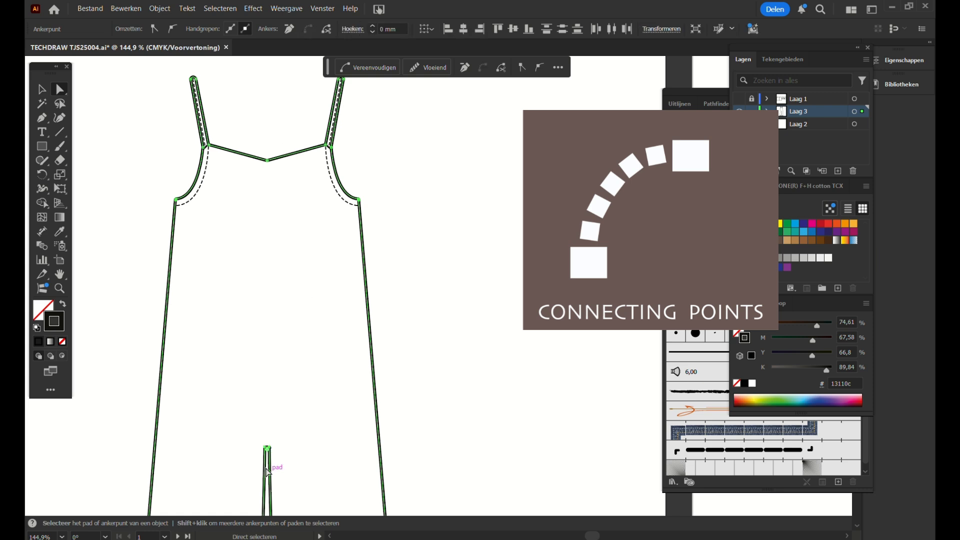
click(178, 258)
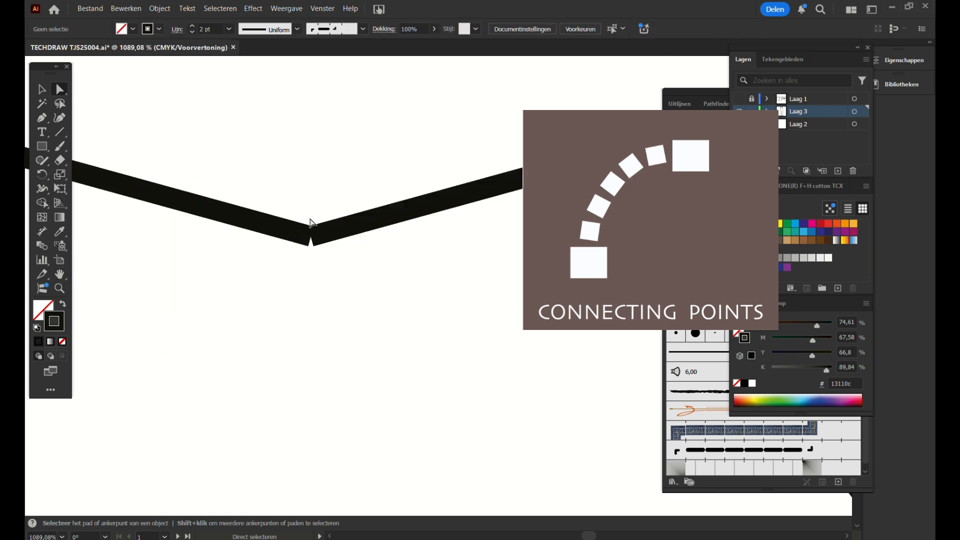
click(313, 236)
Round the pointed centre of the neckline into a smooth curve with a corner radius of about 37.6 mm.
key(ctrl+minus)
key(ctrl+minus)
key(ctrl+minus)
key(ctrl+minus)
key(ctrl+minus)
key(ctrl+minus)
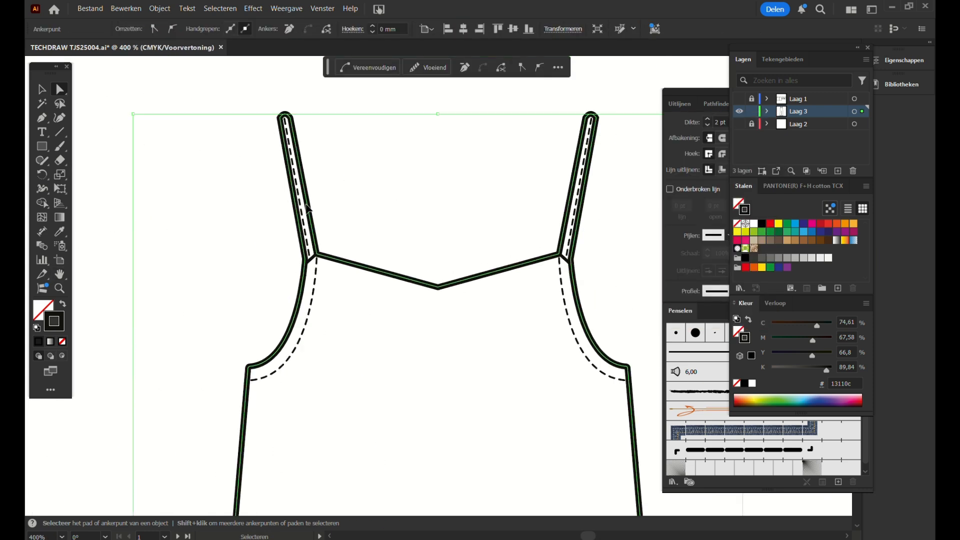
drag(440, 283, 435, 127)
click(230, 248)
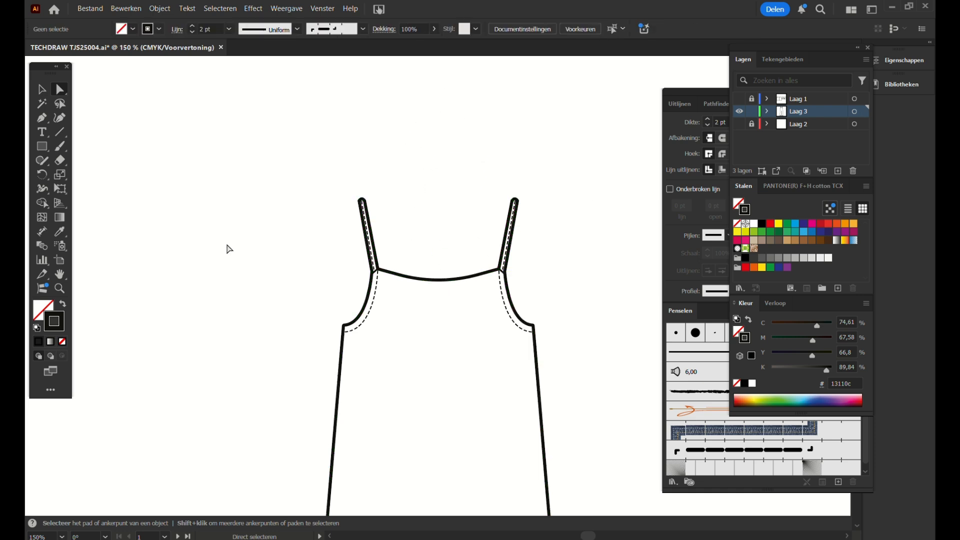
Copy the neckline segment of the outline and place the pasted copy beside the garment.
click(60, 274)
drag(405, 242, 257, 167)
key(a)
click(352, 209)
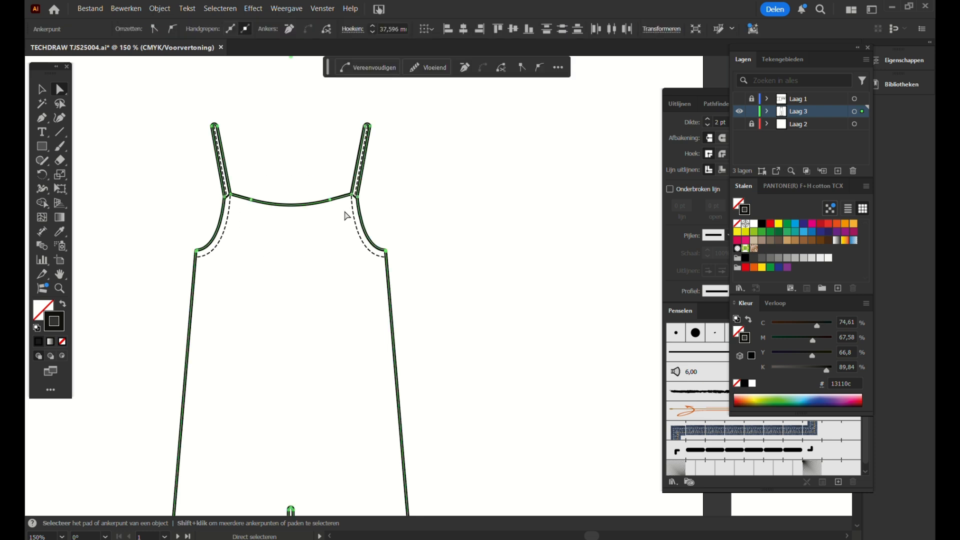
key(v)
key(ctrl+v)
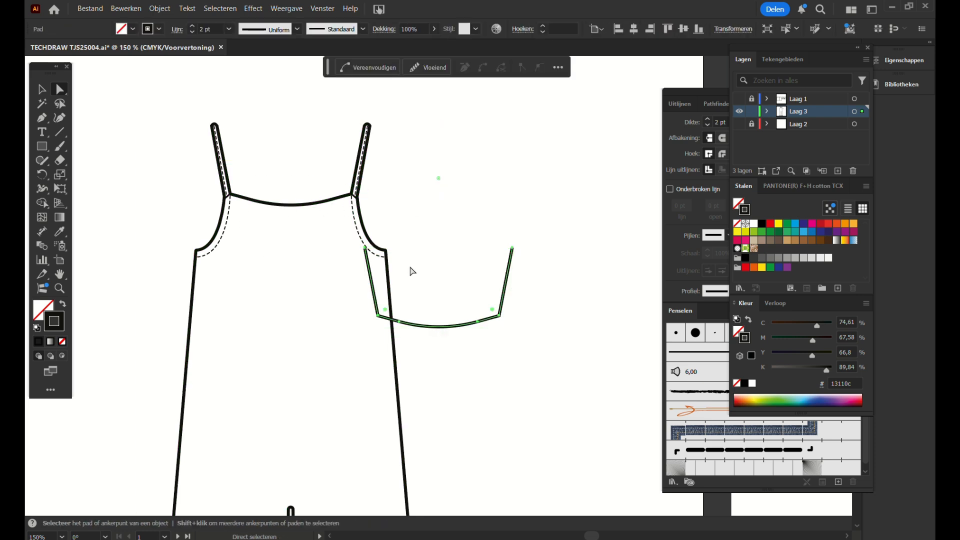
drag(484, 326, 556, 348)
Delete the strap edges from the pasted copy, keeping only the curved neckline.
click(60, 89)
drag(426, 250, 593, 311)
key(Delete)
drag(542, 345, 316, 246)
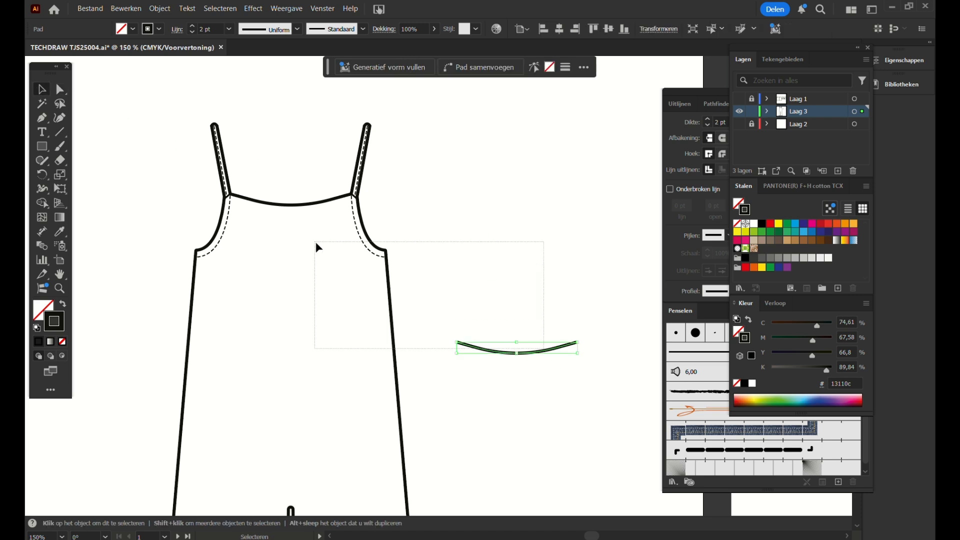
Place the copied neckline curve across the bodice below the neckline, spanning from armhole to armhole.
key(v)
drag(552, 353, 359, 230)
click(352, 229)
drag(296, 231, 409, 163)
click(409, 193)
click(60, 288)
key(v)
drag(296, 259, 301, 265)
click(324, 167)
key(a)
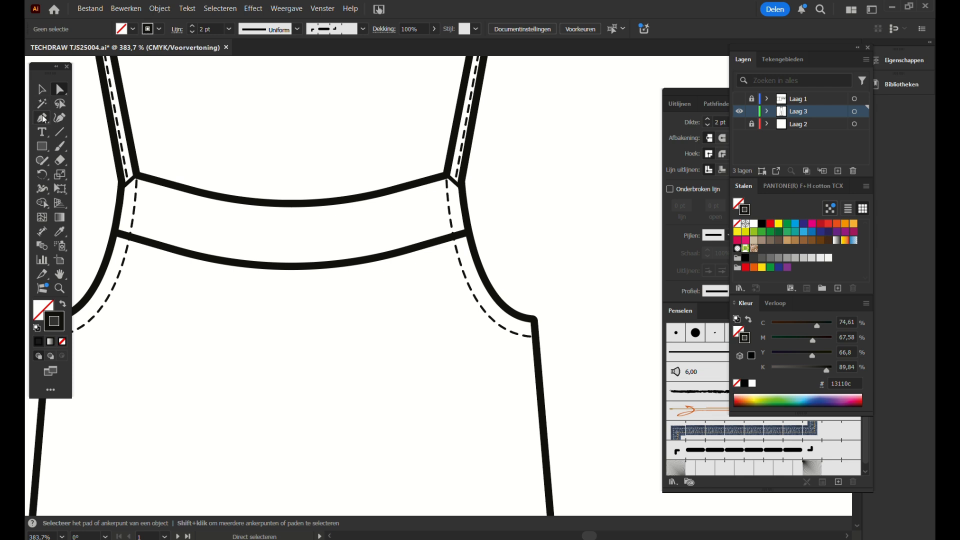
Duplicate the lower band curve slightly above itself and give the copy the dashed stitch brush at 1 pt.
click(41, 89)
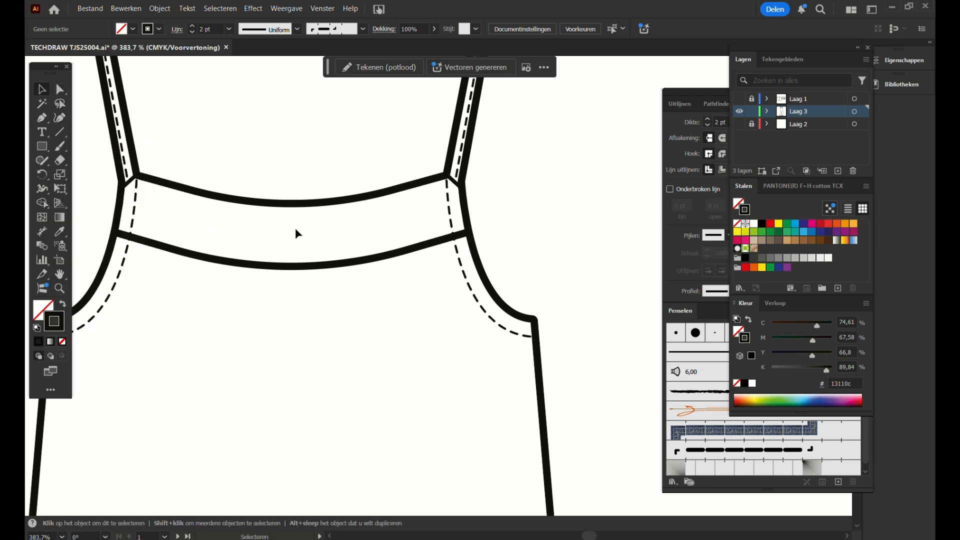
click(306, 266)
click(686, 106)
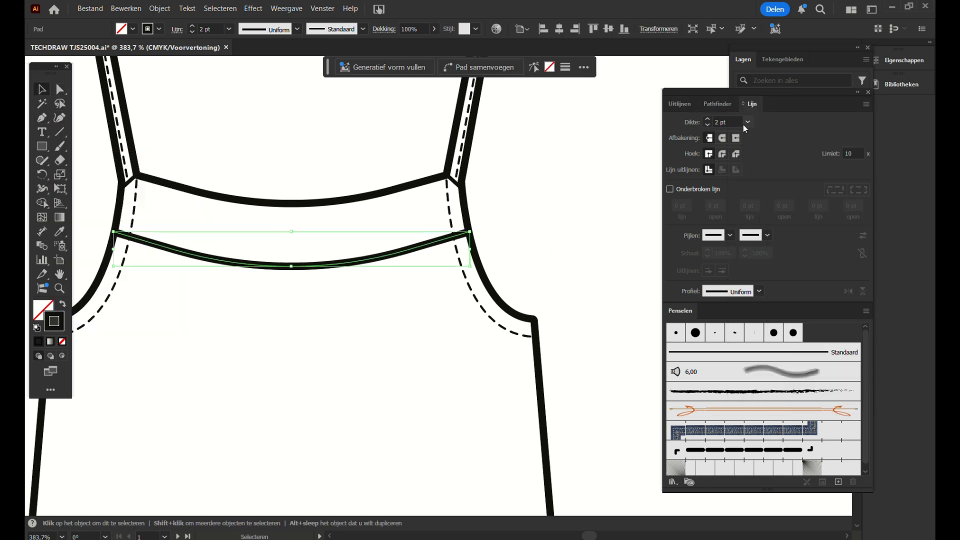
click(756, 452)
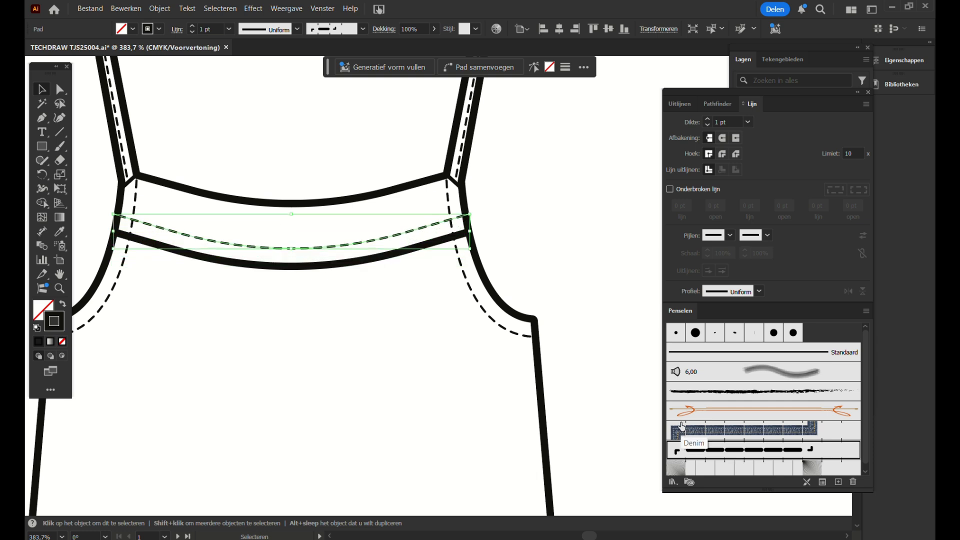
Make two more copies of the dashed stitch line, each shifted upward to fill the band towards the neckline.
key(alt+Up)
key(Up)
key(Up)
key(Up)
key(Up)
key(Up)
key(Up)
key(Up)
key(Down)
key(Down)
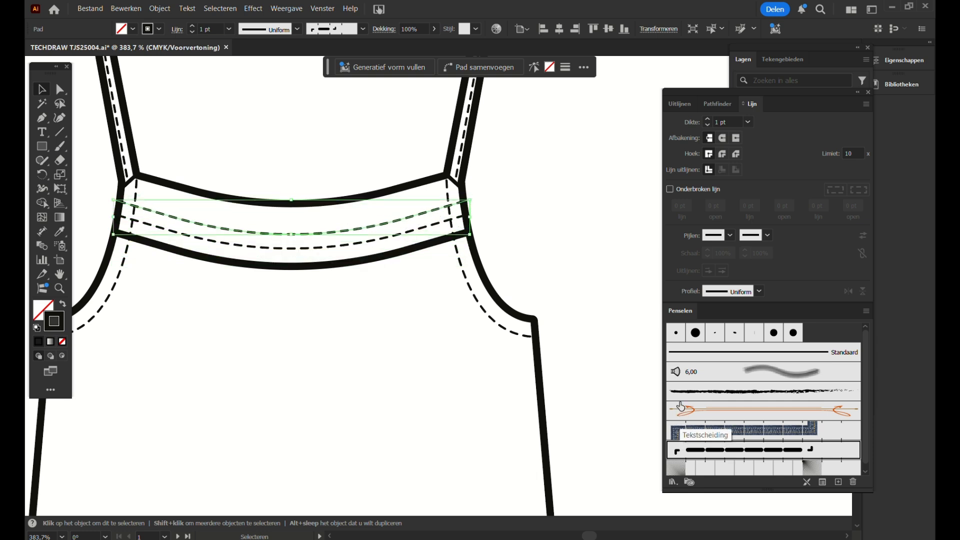
key(alt+Up)
key(Up)
key(Up)
key(Up)
key(Up)
key(Up)
key(Up)
key(Up)
key(Down)
key(Down)
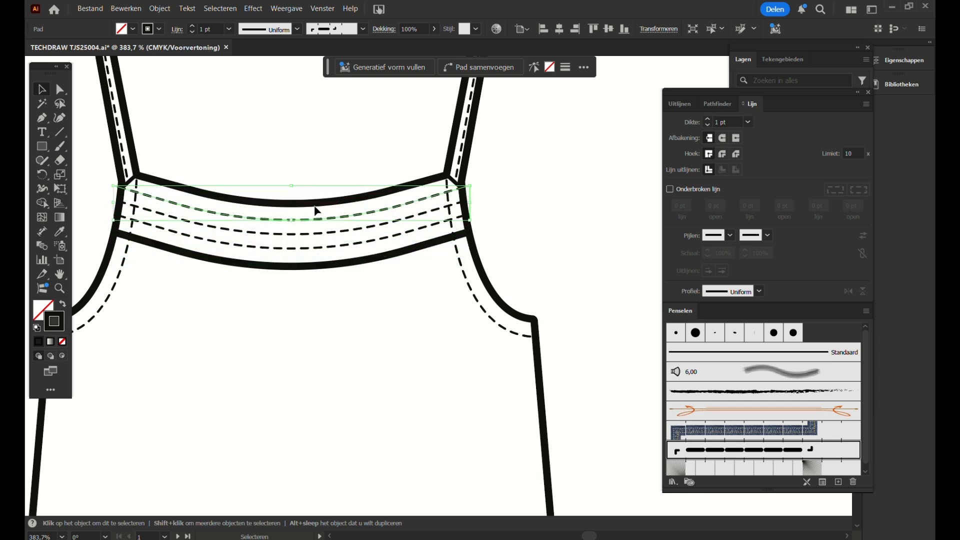
Distribute the three dashed lines and the lower band curve with equal vertical spacing.
drag(316, 212, 340, 262)
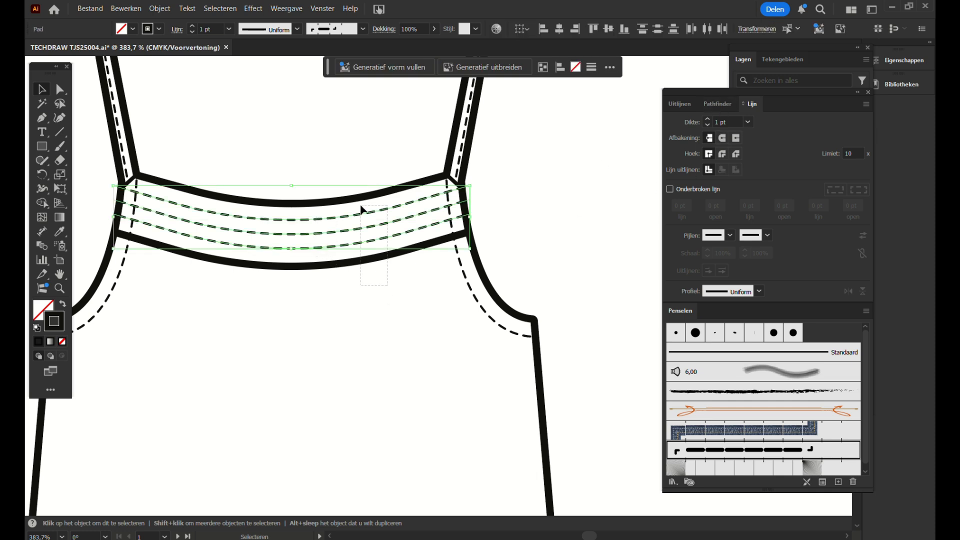
drag(361, 206, 361, 206)
click(781, 56)
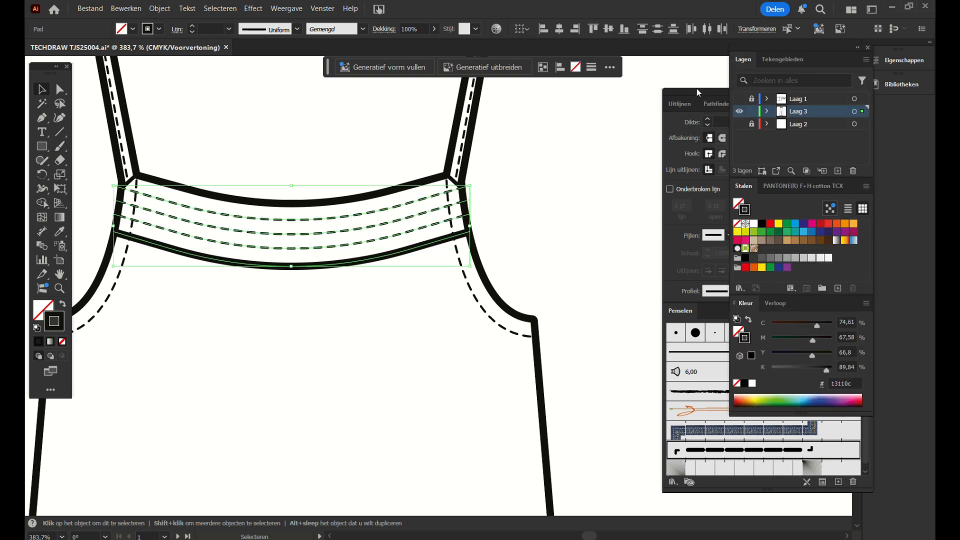
click(680, 103)
click(673, 206)
click(525, 167)
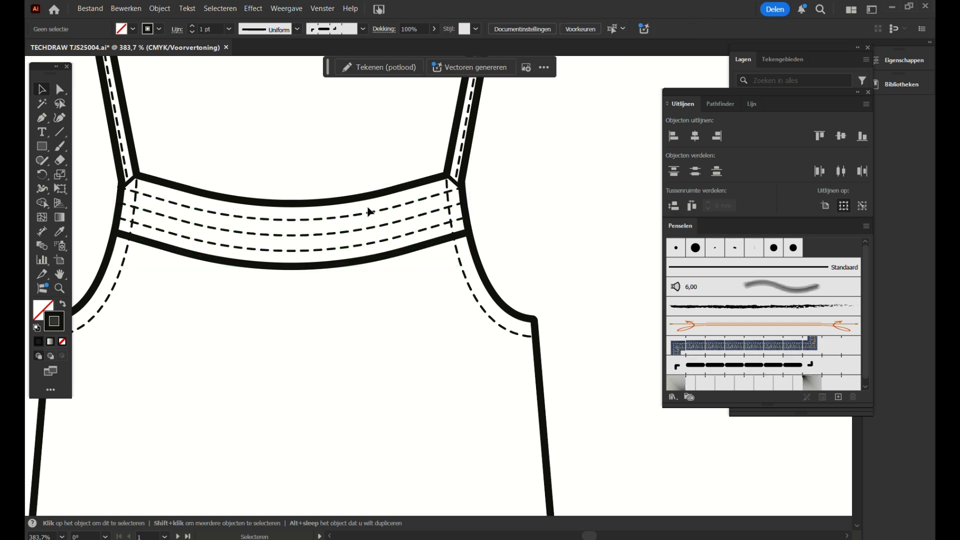
Apply the gathered smocking pattern brush to the three dashed lines and set their stroke weight to 0.75 pt.
drag(368, 209, 431, 234)
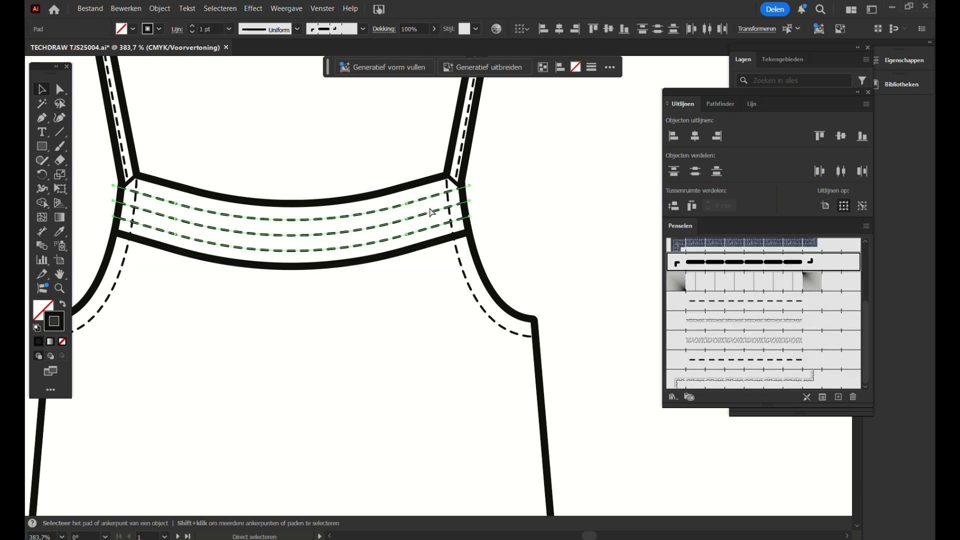
click(755, 339)
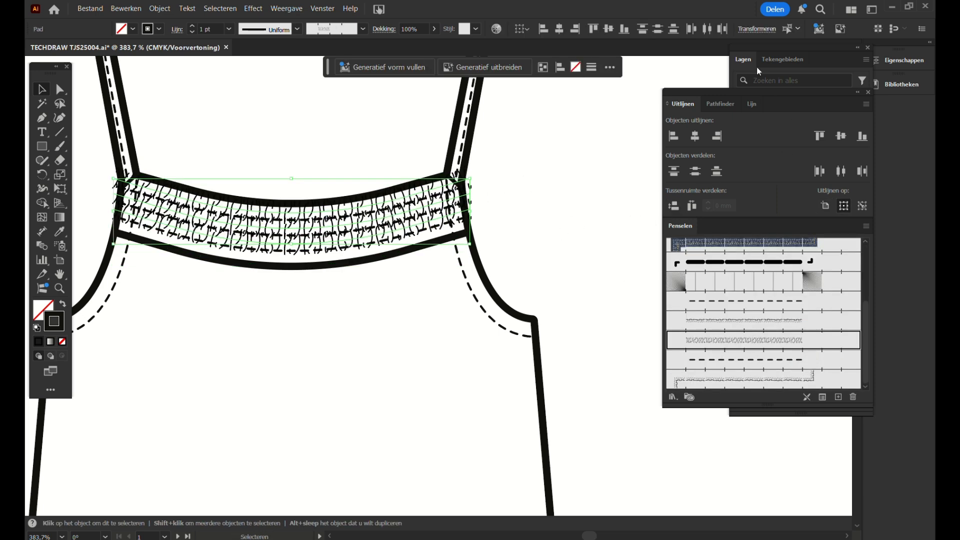
click(752, 103)
click(707, 125)
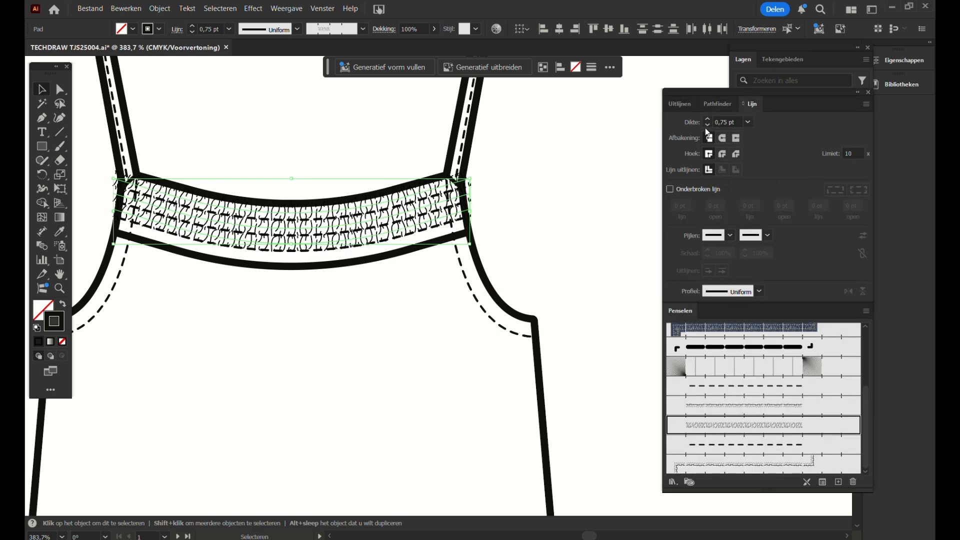
Narrow the smocking rows to fit between the armholes and duplicate one row downward to fill the band.
drag(472, 211, 461, 211)
drag(112, 211, 120, 211)
click(244, 148)
click(344, 228)
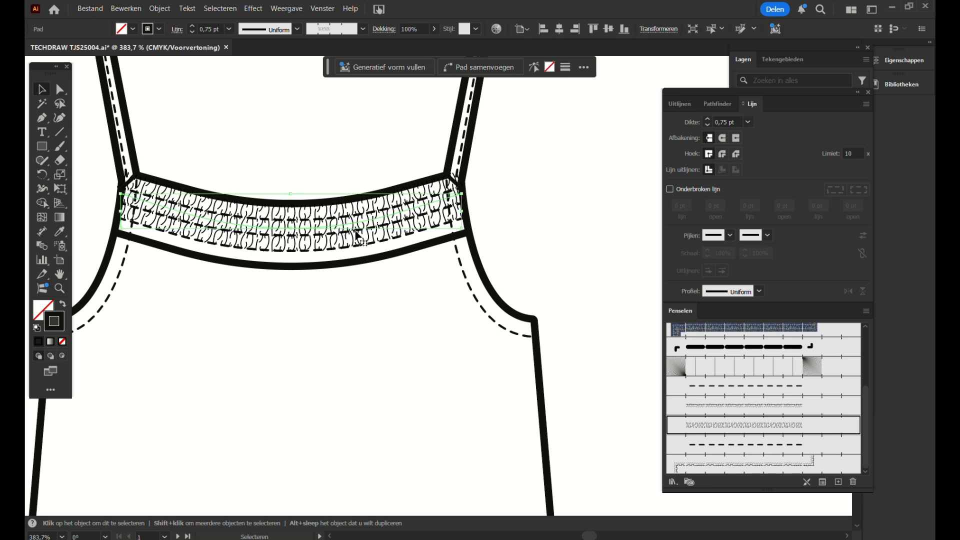
drag(390, 243, 390, 257)
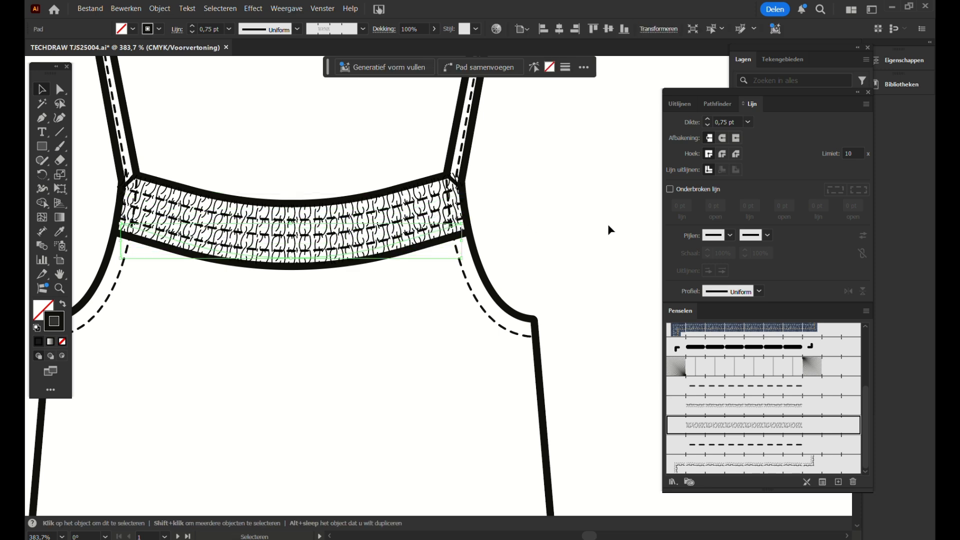
Duplicate the plain curve along the band's lower edge in place.
click(352, 266)
key(space)
drag(221, 275, 313, 325)
key(ctrl+c)
key(ctrl+f)
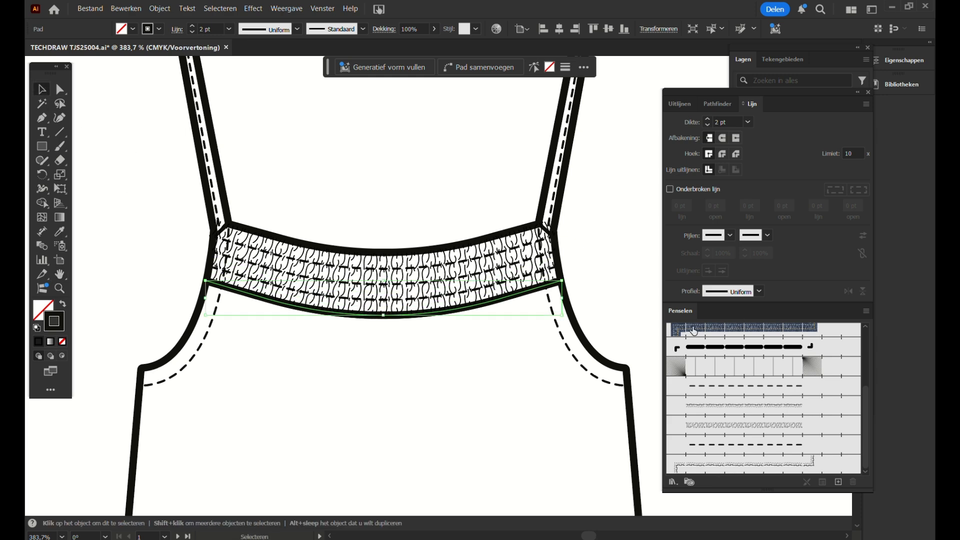
Apply the ruffle pattern brush at 1 pt to the duplicated curve and move it up just above the neckline.
key(Up)
key(Up)
key(Up)
key(Up)
key(Up)
click(780, 405)
key(Up)
key(Up)
key(Up)
key(Up)
key(Up)
key(Up)
key(Up)
key(Up)
key(Up)
key(Up)
key(Up)
key(Up)
key(Up)
key(Up)
key(Up)
key(Up)
key(Up)
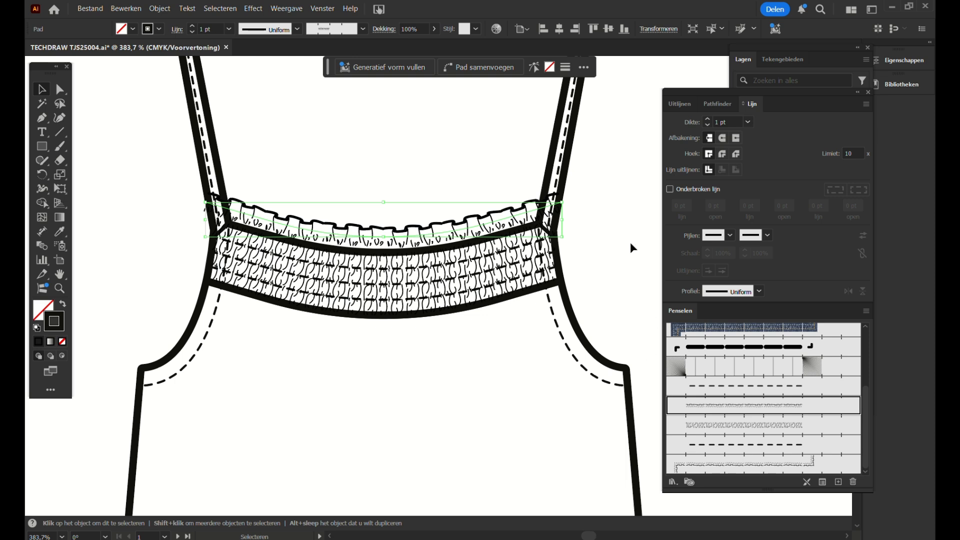
Narrow the ruffle to fit between the two straps and seat it along the top of the neckline.
drag(562, 220, 544, 221)
drag(211, 220, 230, 222)
key(Down)
key(Down)
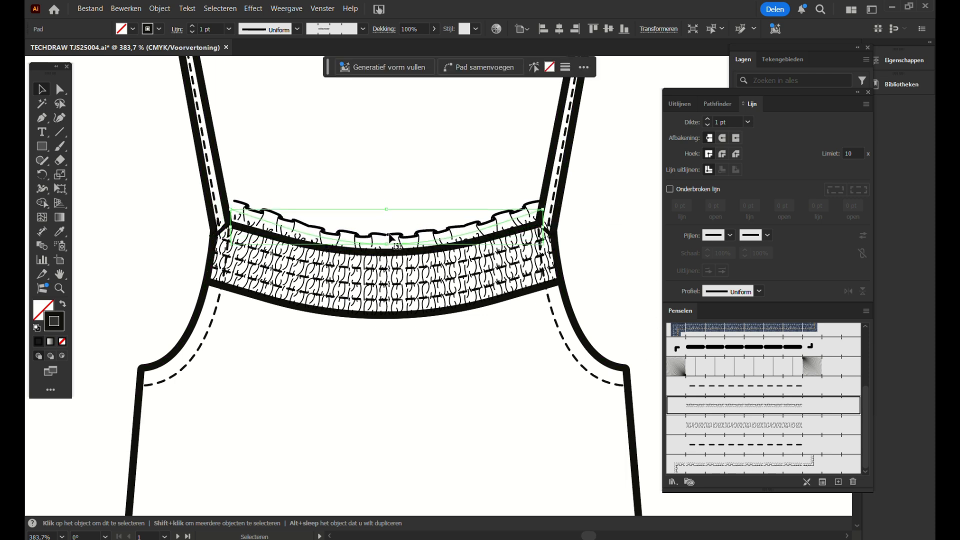
drag(233, 229, 226, 227)
click(385, 262)
drag(386, 240, 388, 230)
click(338, 159)
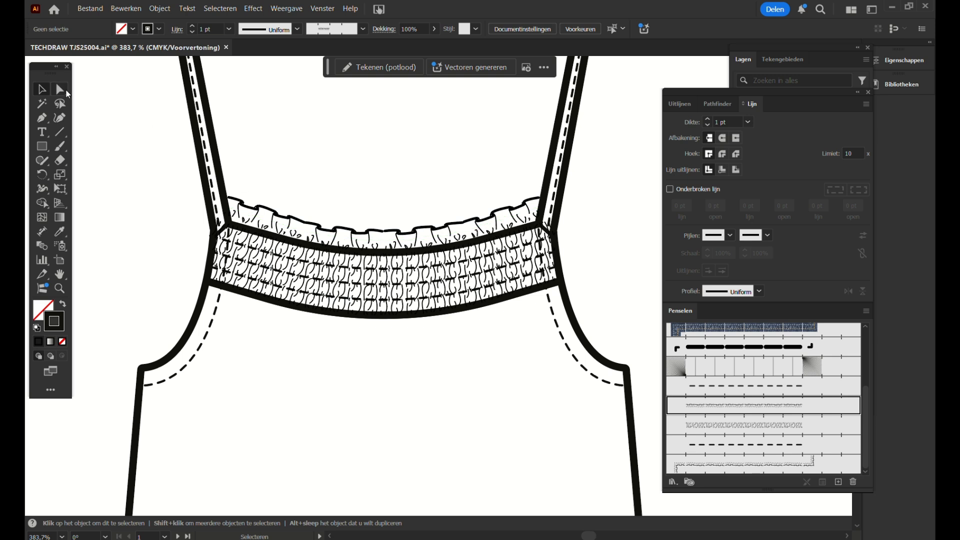
Adjust the ruffle path's end and centre points so that it follows the neckline and meets both straps.
click(66, 92)
drag(225, 207, 226, 212)
click(543, 209)
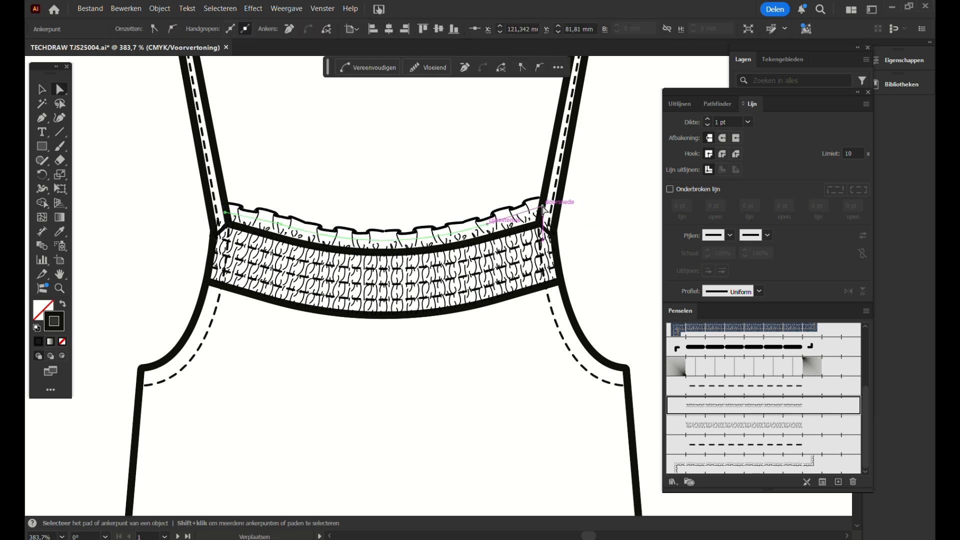
drag(542, 206, 542, 209)
click(526, 190)
click(390, 244)
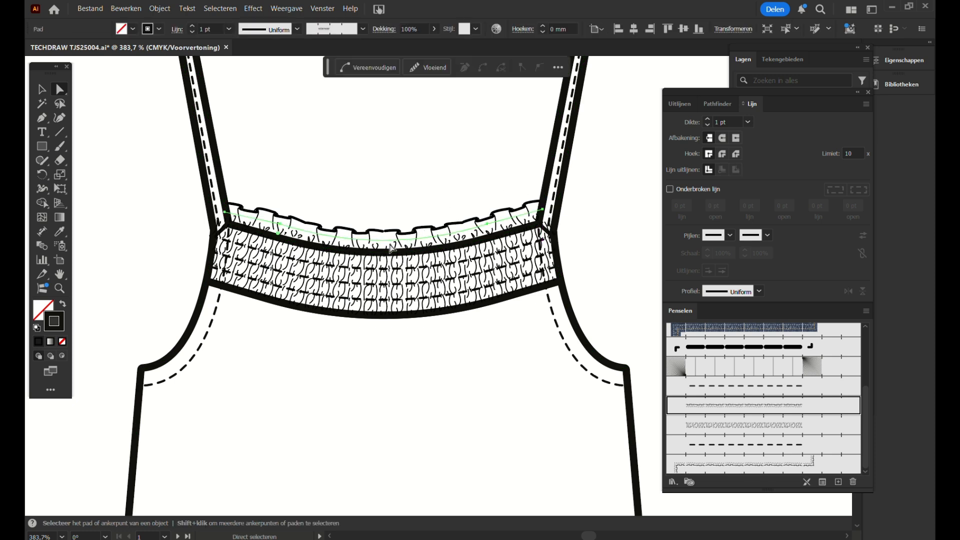
drag(379, 240, 380, 239)
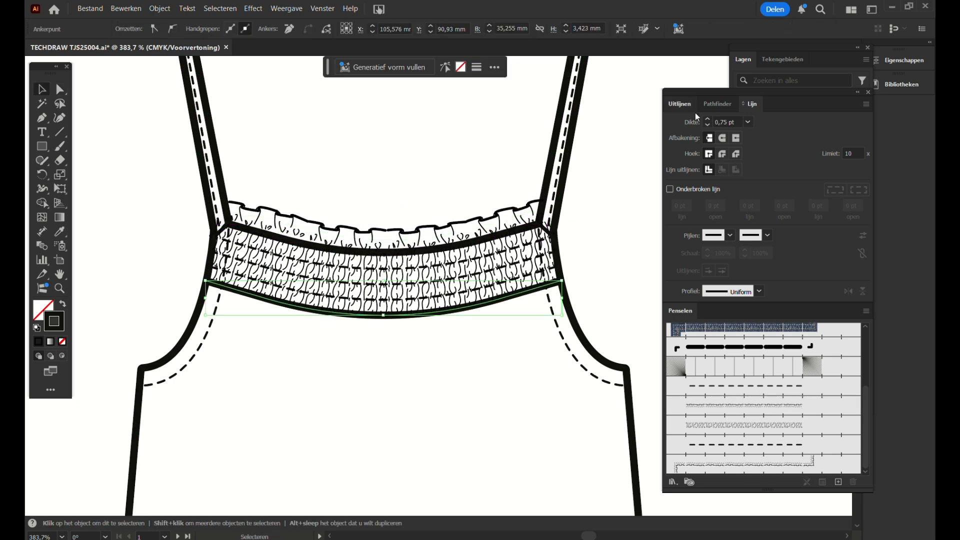
click(451, 184)
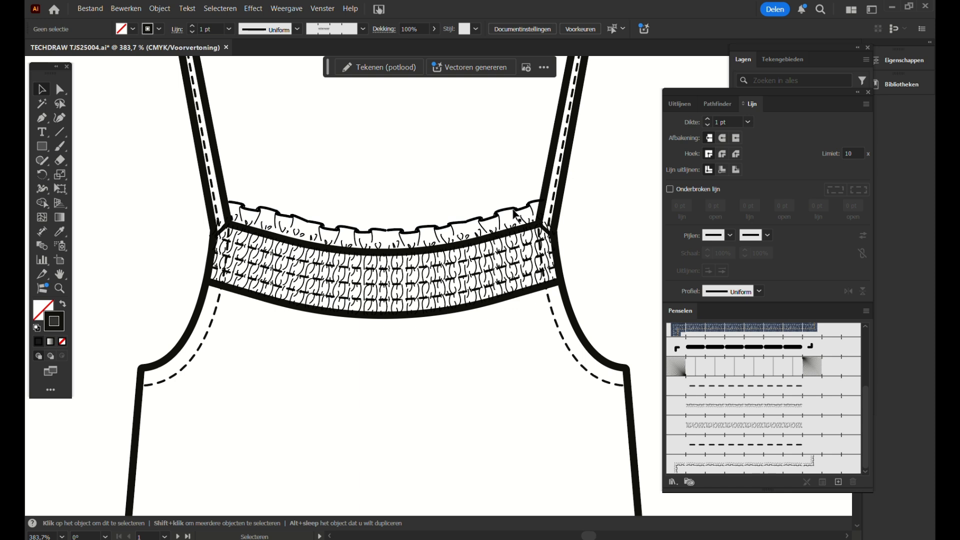
Reduce the stroke weight of the curve along the smocked band's lower edge.
click(479, 306)
click(611, 260)
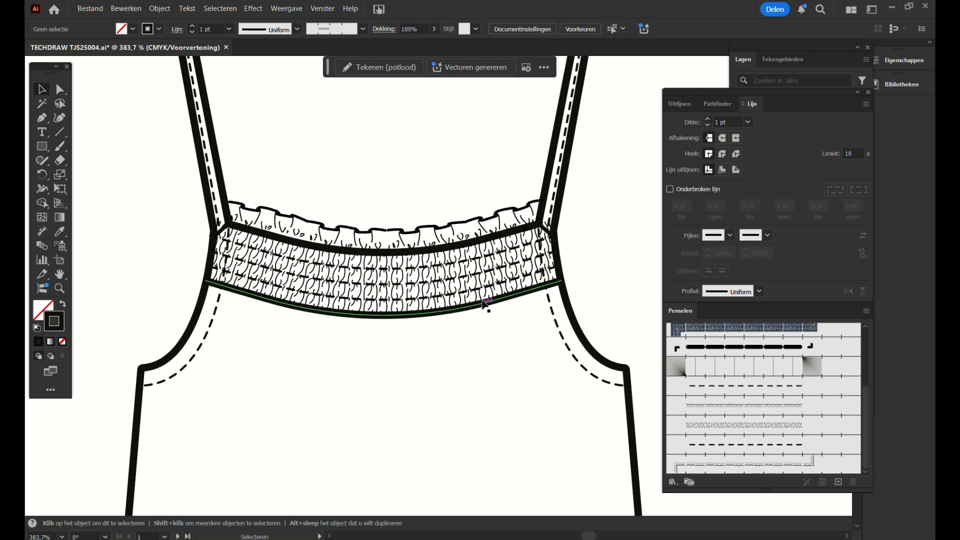
click(485, 303)
click(707, 125)
click(611, 212)
Draw a straight centre front seam from the middle of the band's lower edge down to the crotch.
key(ctrl+1)
key(p)
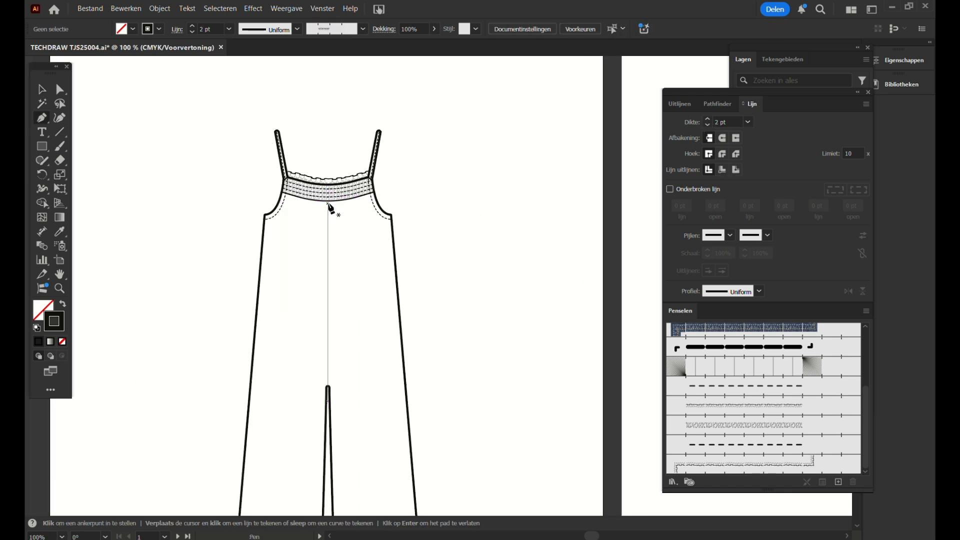
click(327, 200)
click(328, 386)
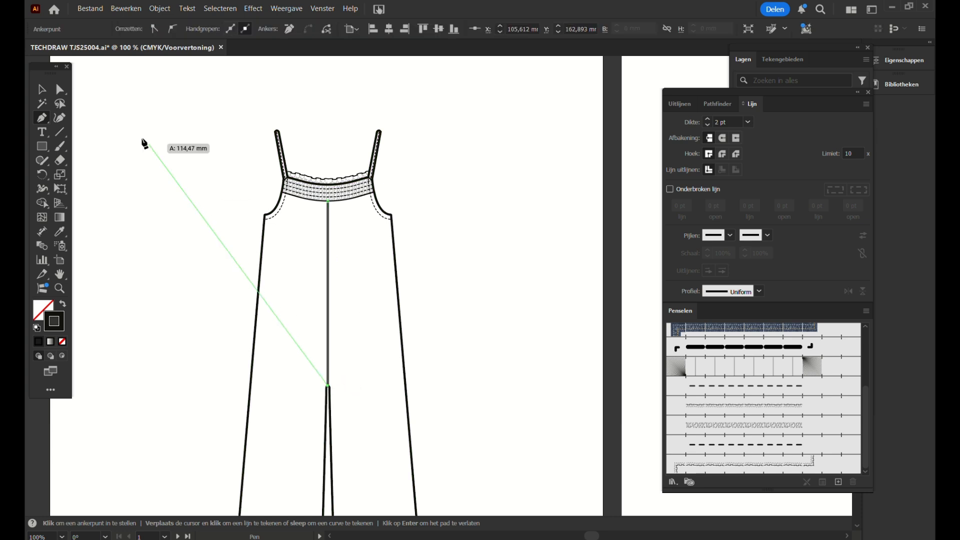
key(v)
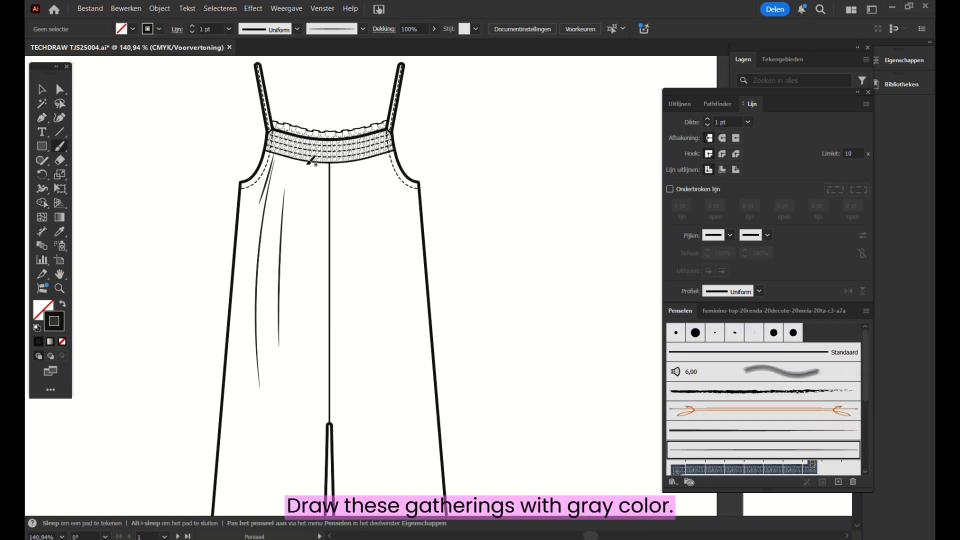
Paint tapered 1 pt gather lines below the band on the garment's left half, undoing the misdrawn strokes.
key(ctrl+z)
key(ctrl+z)
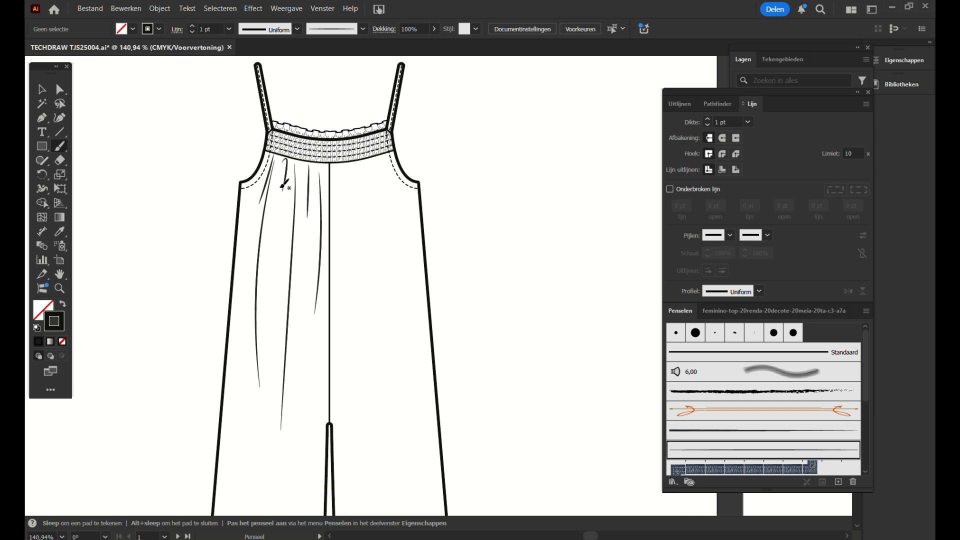
key(ctrl+z)
Copy all gather lines of the left half and paste the copy.
key(v)
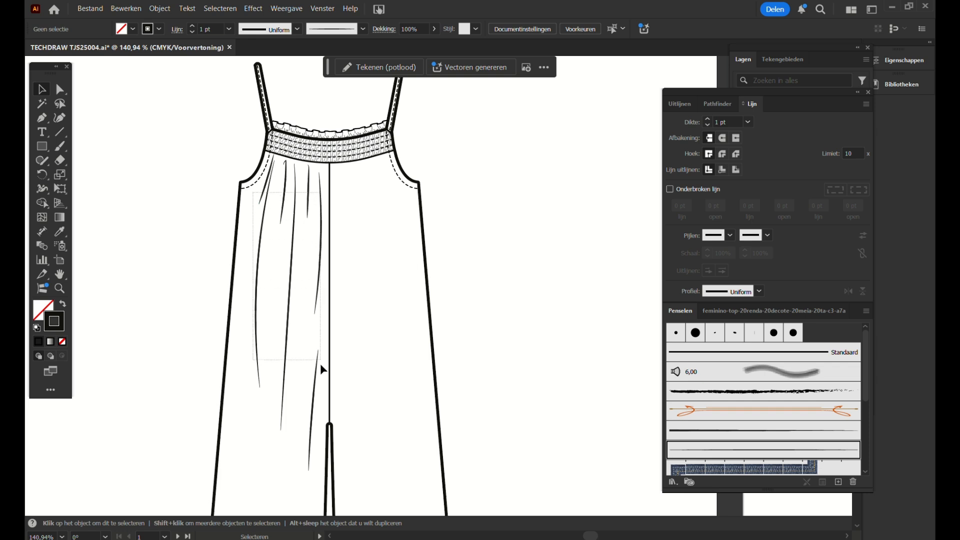
drag(320, 365, 322, 380)
key(ctrl+c)
key(ctrl+v)
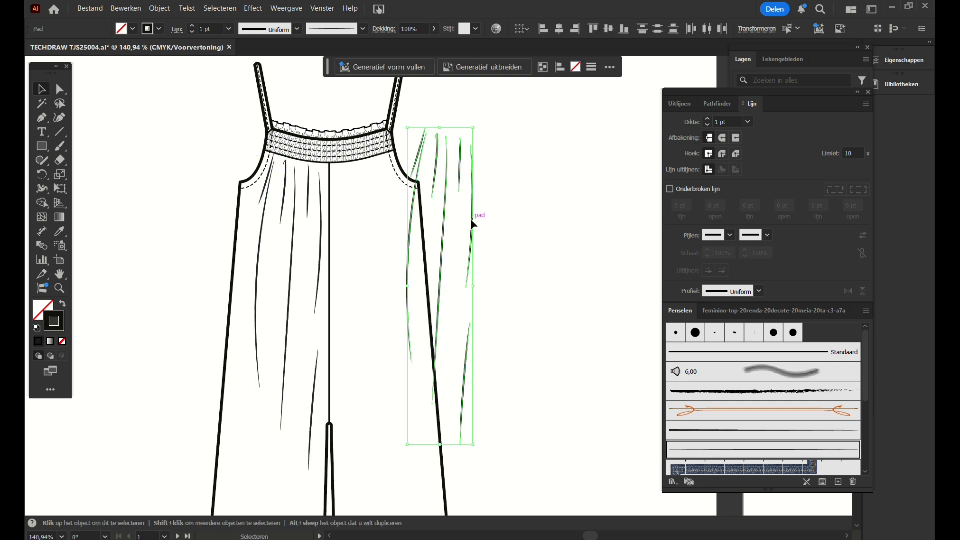
Reflect the pasted gather lines across a vertical axis and place them on the right half, mirroring the left.
right_click(469, 221)
mouse_move(550, 472)
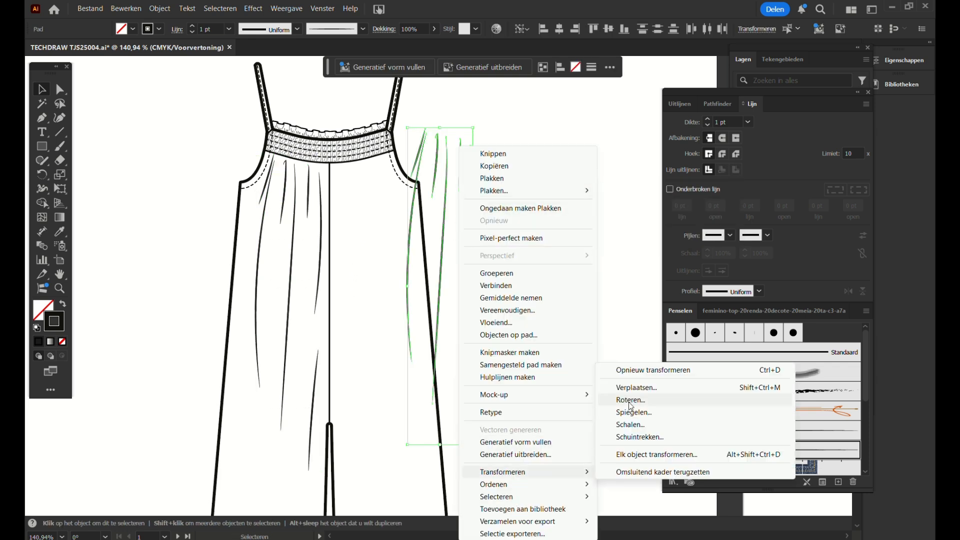
click(632, 412)
click(488, 350)
mouse_move(472, 210)
mouse_down()
mouse_move(396, 251)
mouse_move(398, 242)
mouse_up()
click(484, 249)
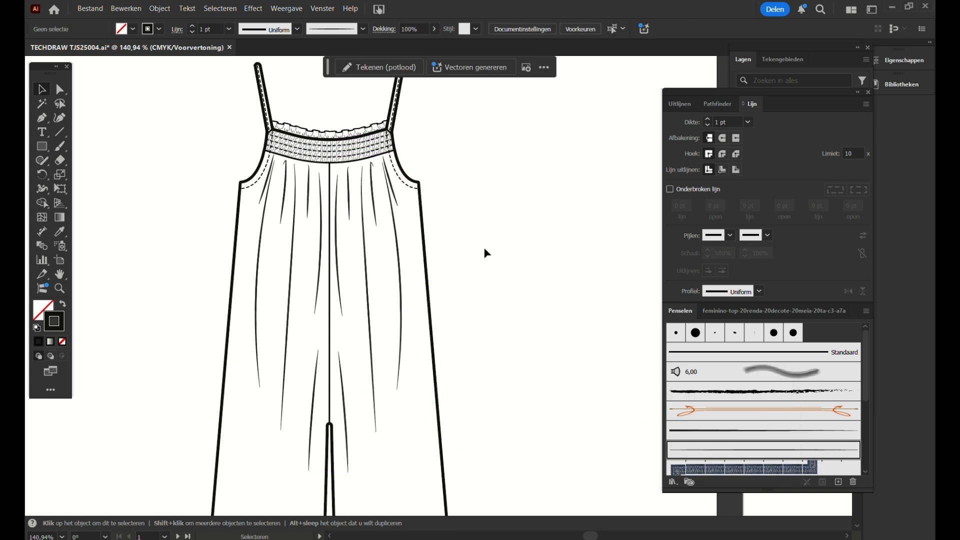
Select all gather lines on both halves of the jumpsuit together.
drag(301, 220, 322, 236)
key(Caps_Lock)
click(316, 376)
click(293, 221)
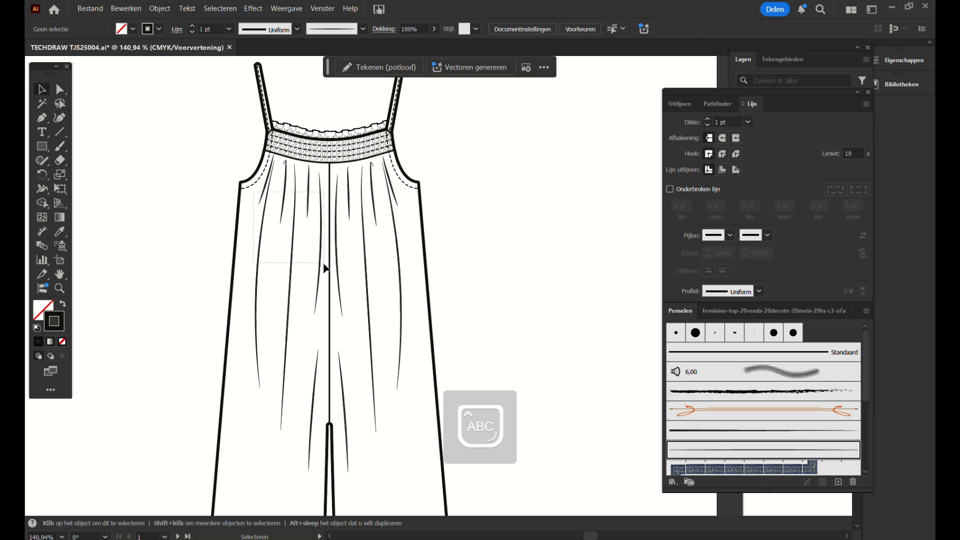
drag(326, 268, 325, 270)
key(Caps_Lock)
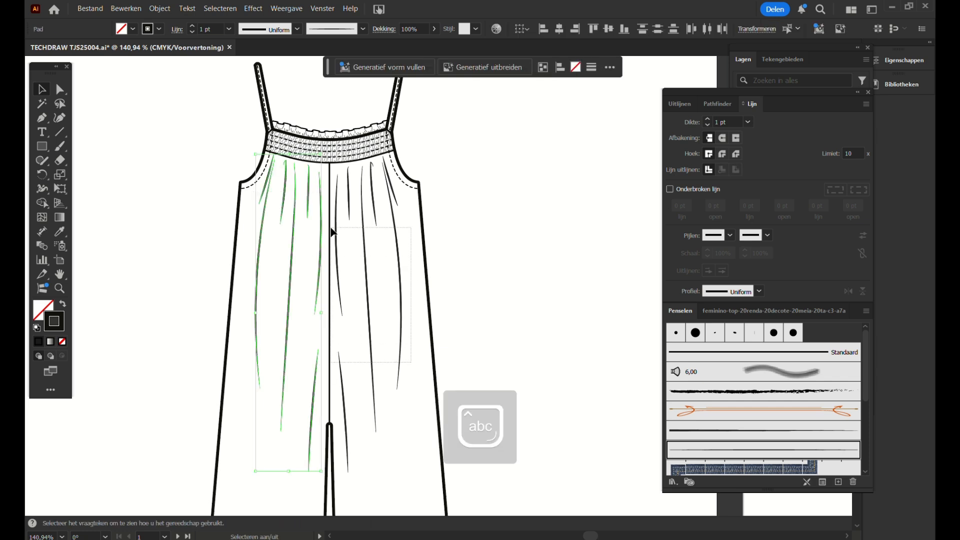
drag(335, 181, 332, 188)
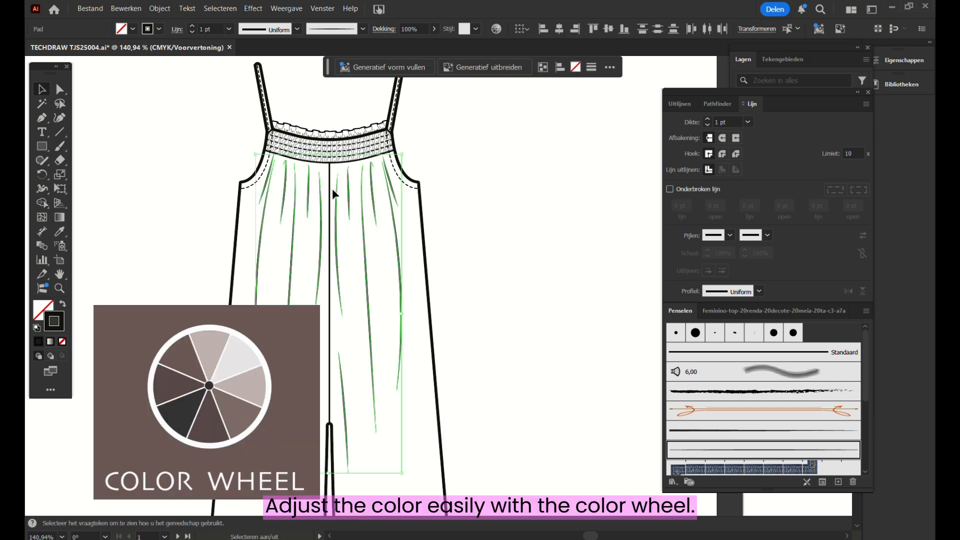
Use the advanced Recolor Artwork options to replace the second, near-black colour of the gather lines with gray.
click(127, 12)
click(425, 221)
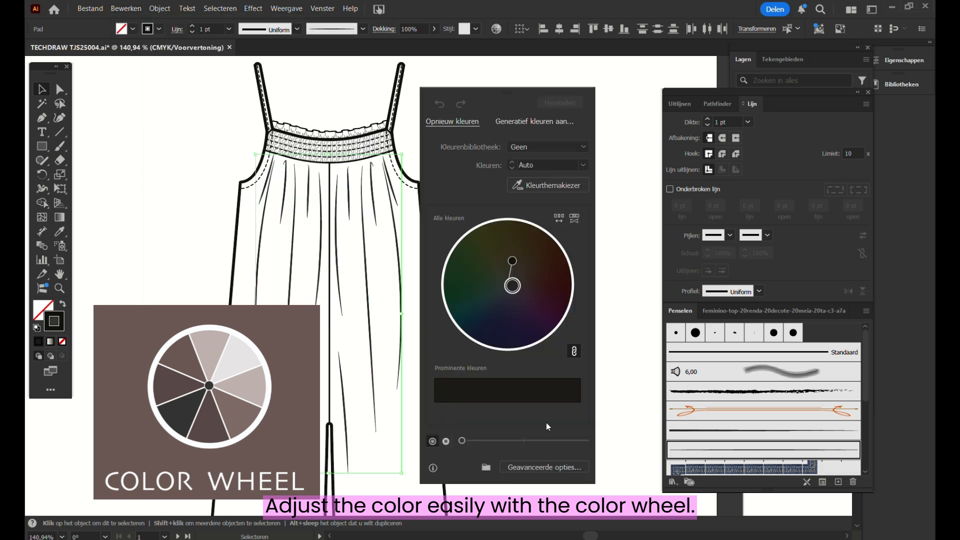
click(544, 467)
click(637, 215)
click(653, 304)
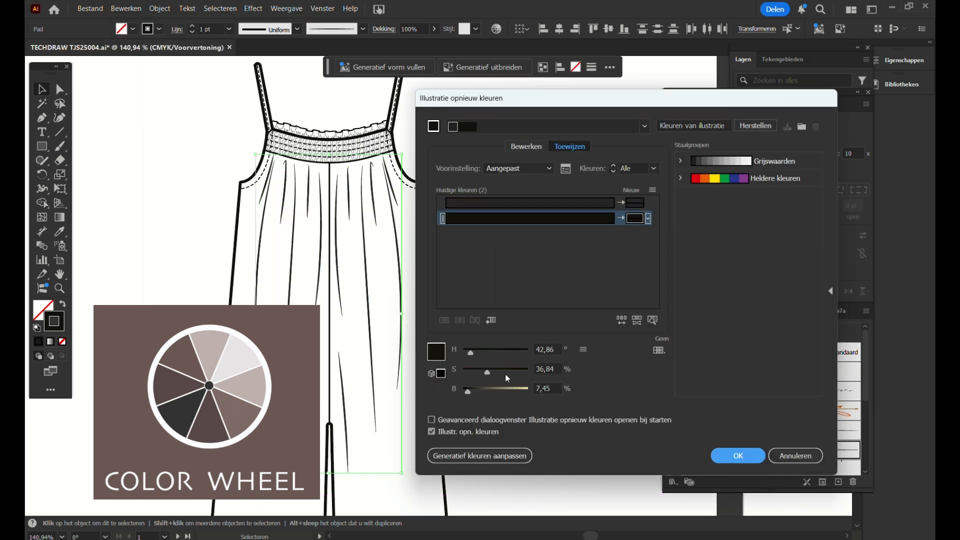
double_click(634, 220)
drag(334, 236, 347, 248)
click(606, 238)
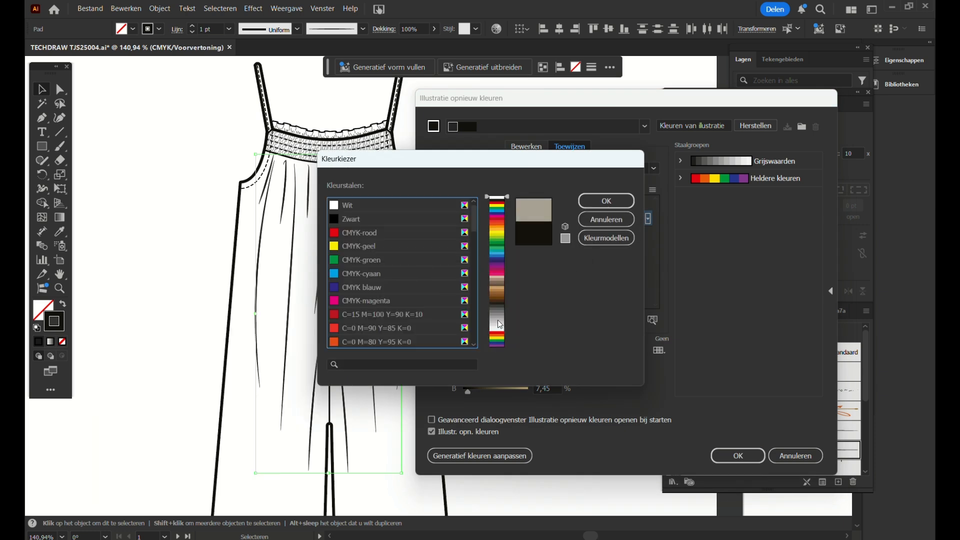
drag(498, 320, 498, 316)
click(607, 202)
Replace the first dark colour of the gather lines with gray too and apply the recolouring.
click(636, 204)
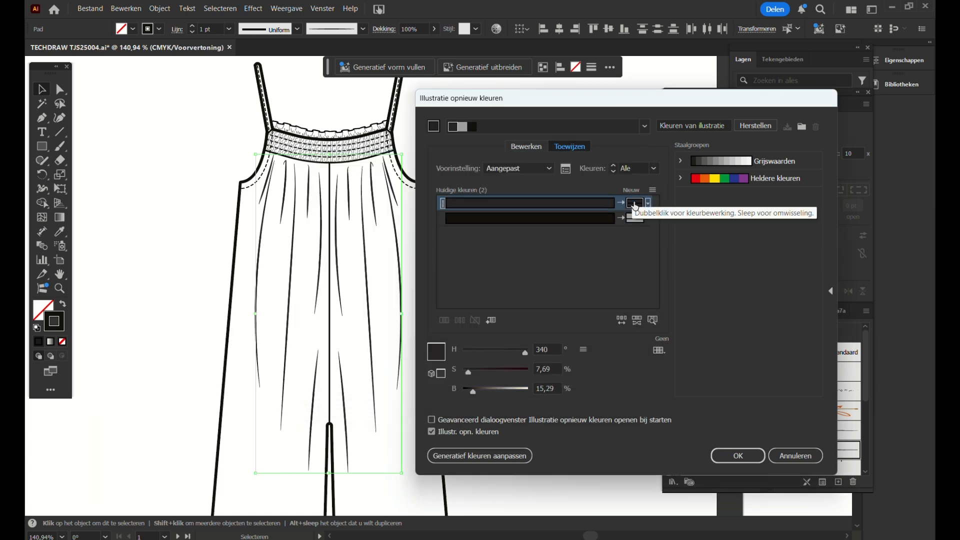
double_click(635, 204)
click(606, 238)
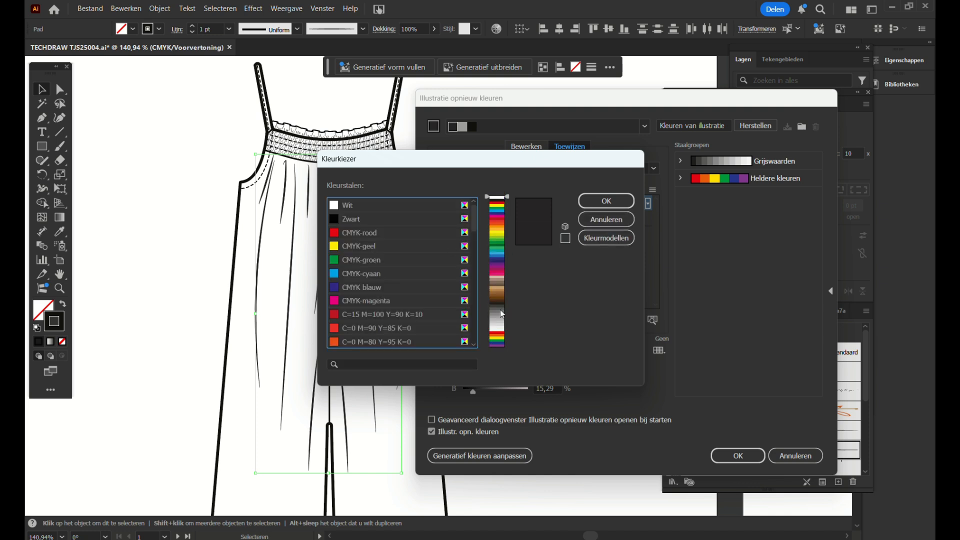
click(500, 315)
click(605, 201)
click(729, 453)
click(489, 245)
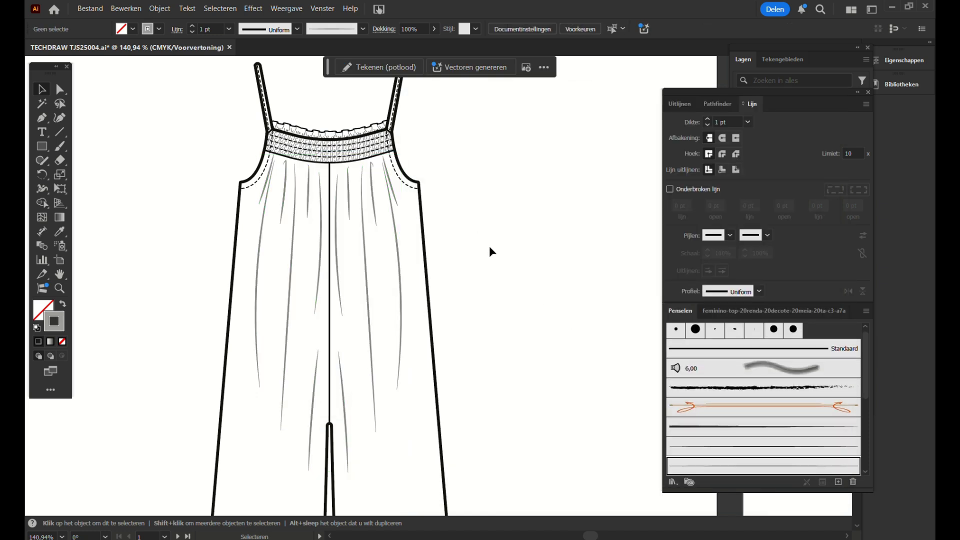
Stretch the long gather lines on the left half to about 89 mm high and lengthen those on the right half to match.
drag(341, 264, 369, 402)
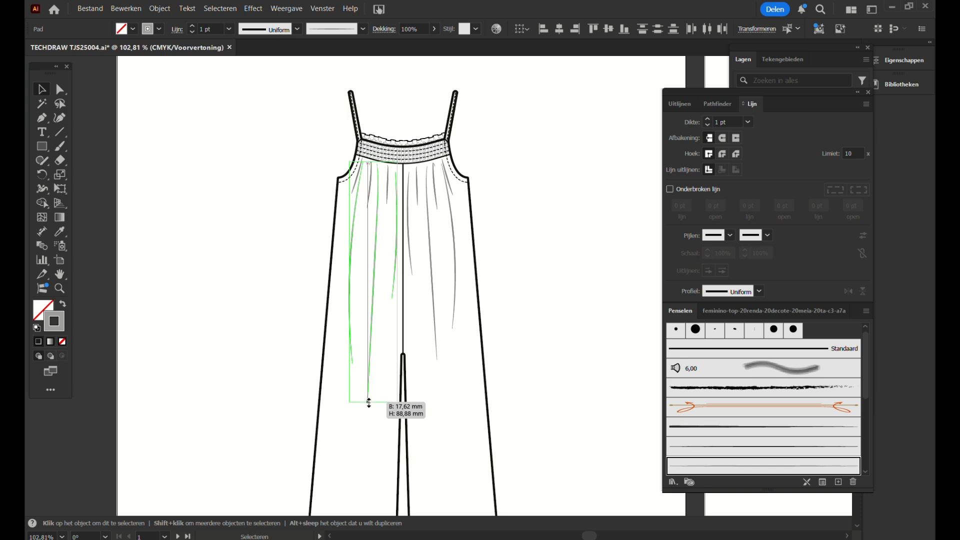
click(478, 397)
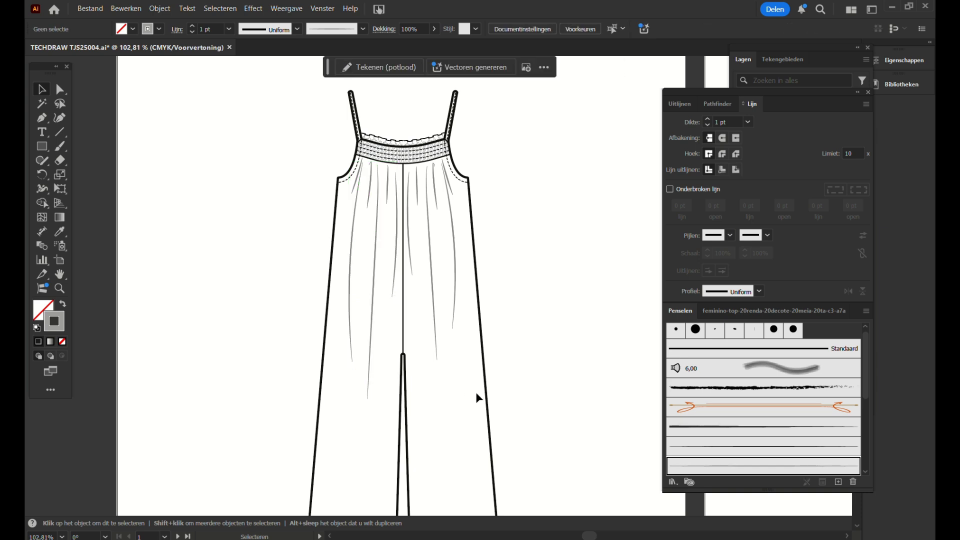
drag(463, 369, 413, 252)
shift+click(411, 267)
drag(431, 361, 449, 399)
click(523, 299)
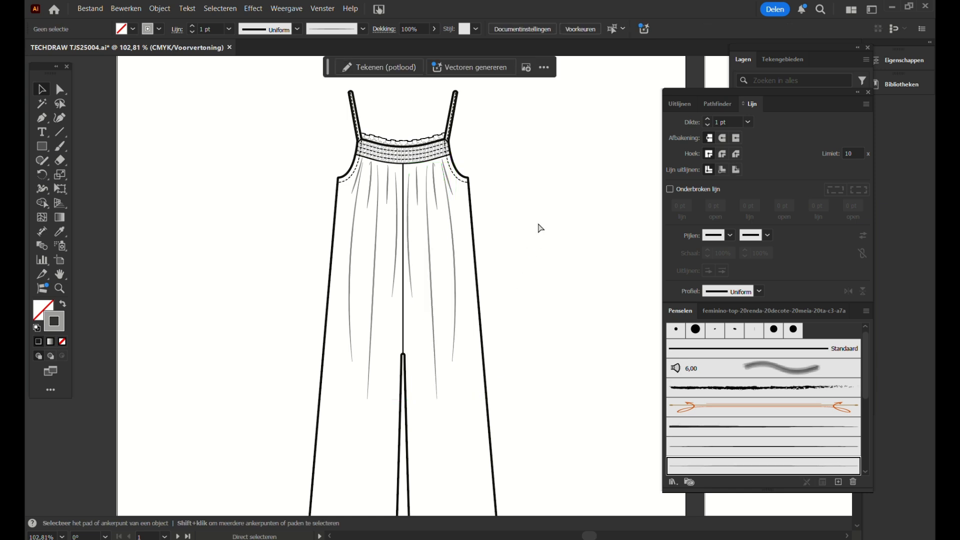
Paint an extra gray gather line with the Paintbrush beside each side seam of the jumpsuit.
key(ctrl+minus)
key(b)
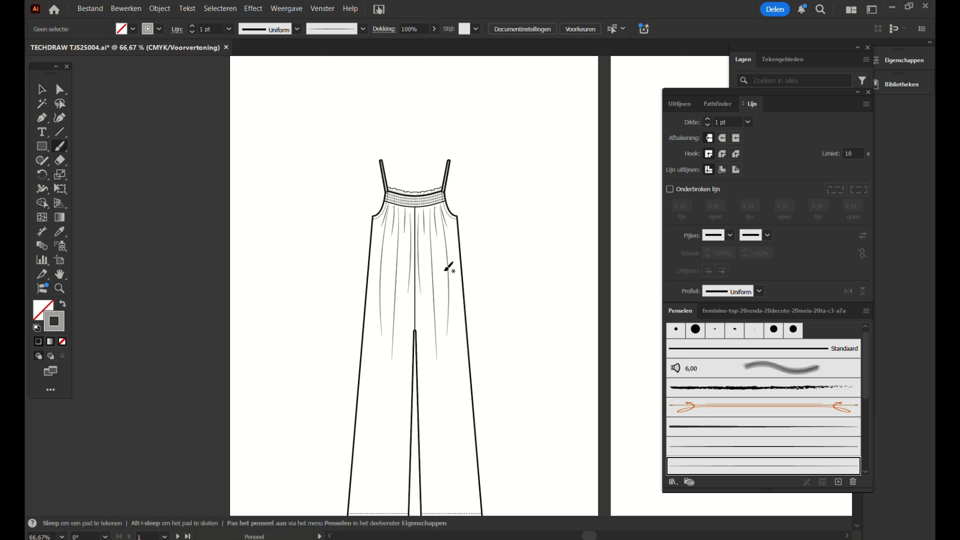
key(ctrl+space)
drag(375, 261, 376, 261)
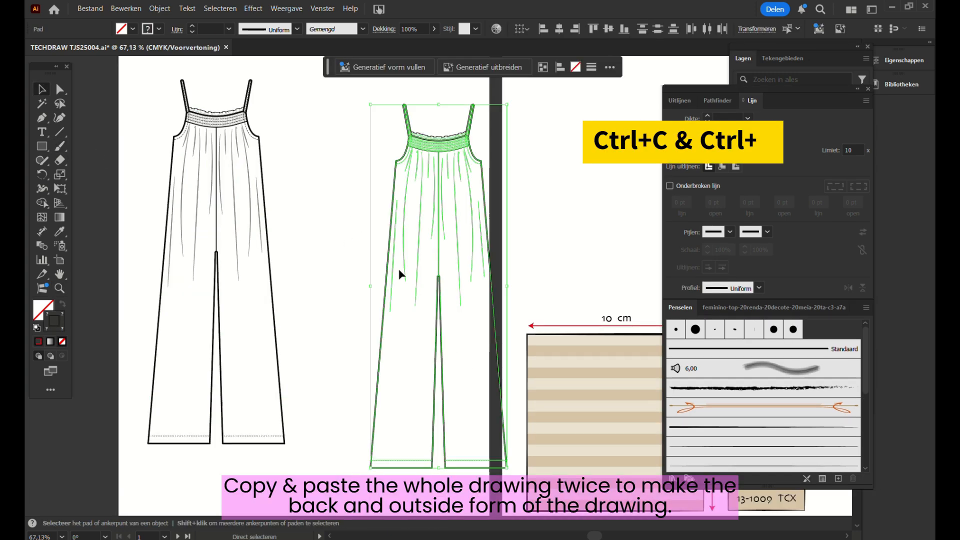
Position the pasted copy of the jumpsuit beside the original and paste a second copy outside the artboard.
drag(399, 274, 356, 297)
key(ctrl+c)
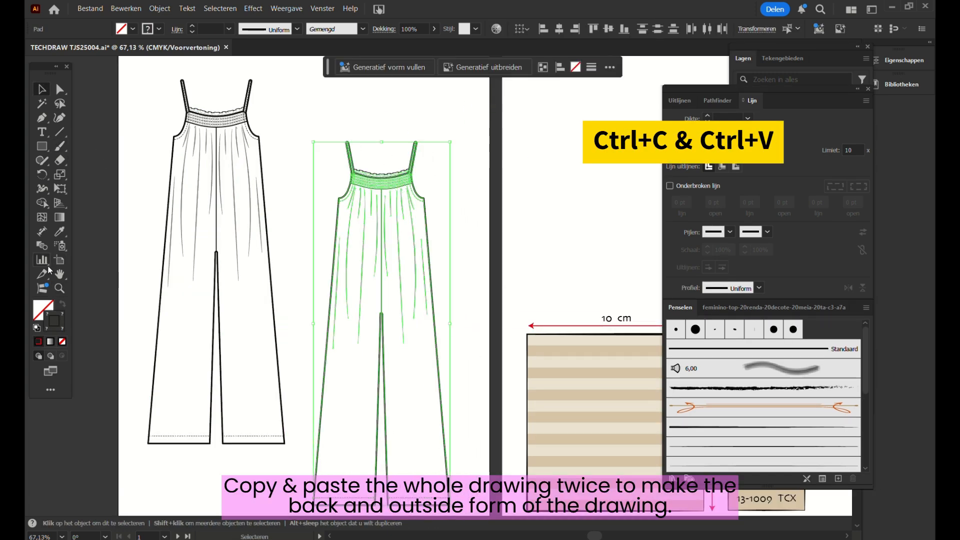
drag(117, 257, 514, 272)
key(ctrl+v)
drag(429, 150, 314, 176)
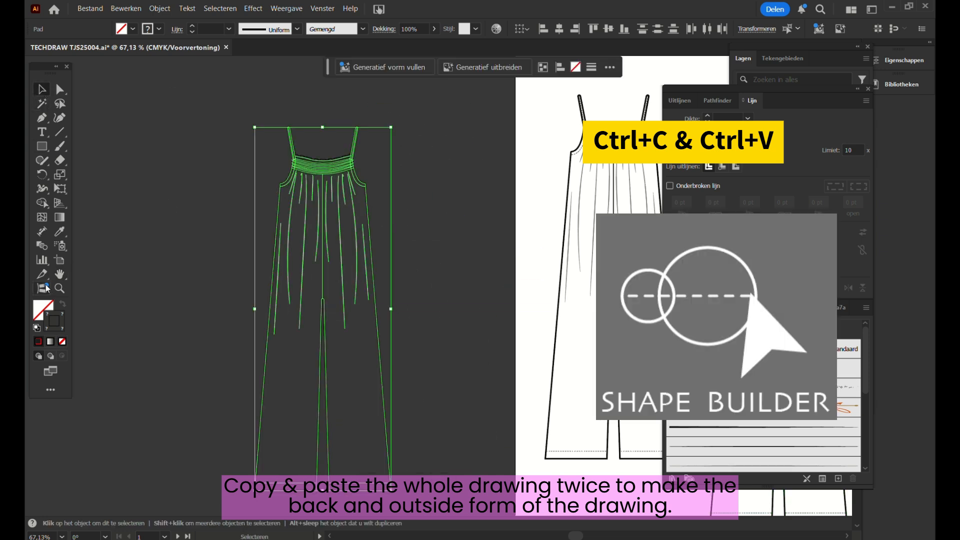
Merge all regions of the off-artboard jumpsuit copy into one outer shape with the Shape Builder tool.
click(42, 203)
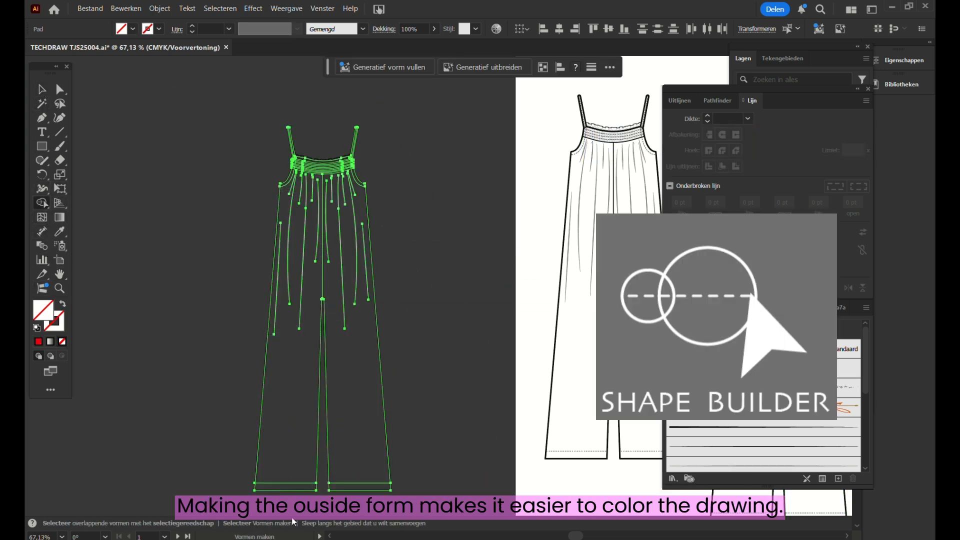
scroll(395, 295, down, 1)
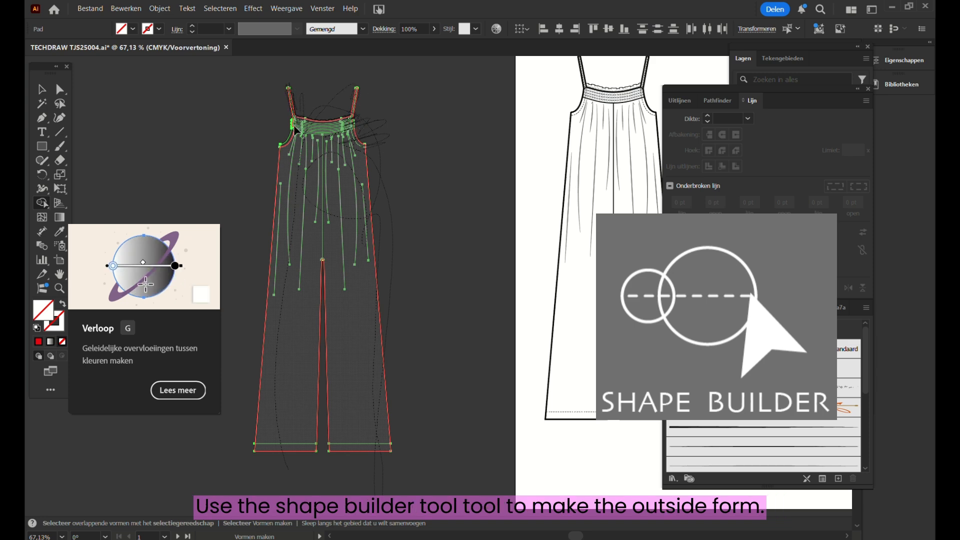
drag(293, 120, 389, 136)
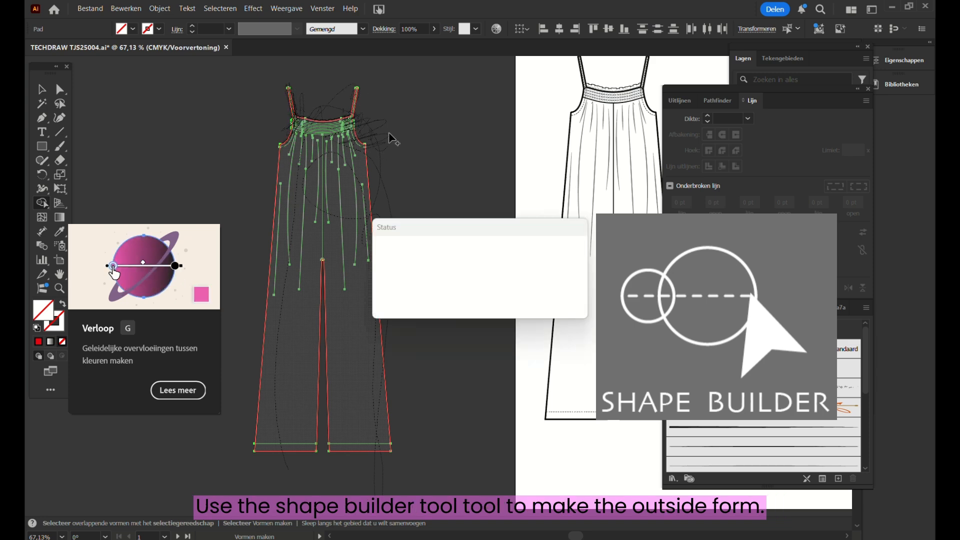
Undo the accidental distortion of a gather line and delete the gather lines left over the merged shape.
click(59, 89)
drag(294, 154, 334, 252)
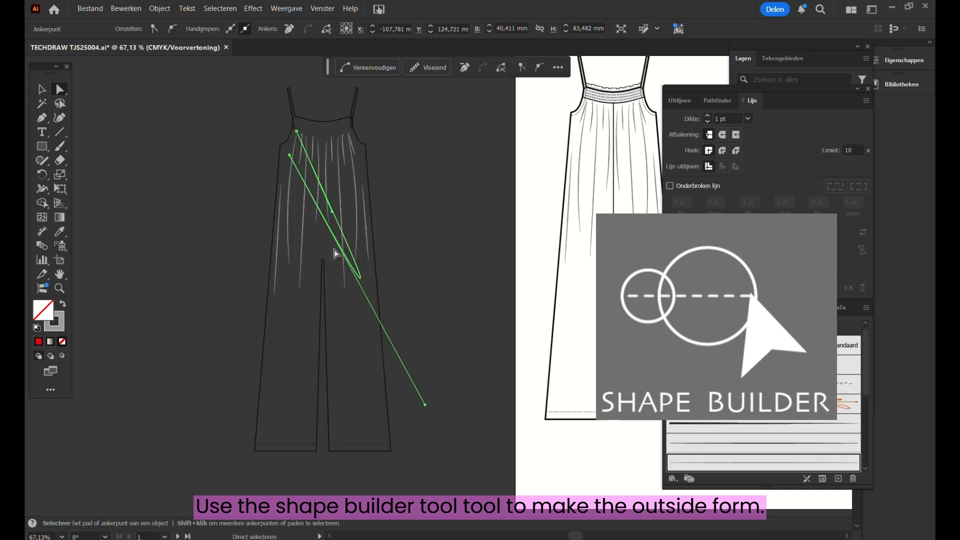
key(ctrl+z)
drag(293, 154, 360, 227)
key(Delete)
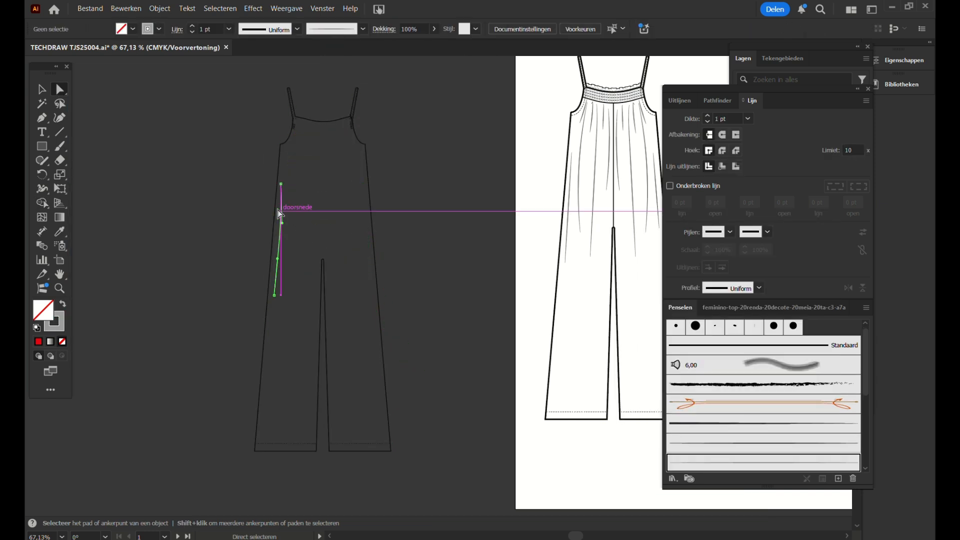
Move the merged outline aside and delete the leftover strap, band and hem fragments it leaves behind.
key(v)
drag(369, 180, 207, 163)
mouse_move(279, 49)
mouse_down()
mouse_move(416, 333)
mouse_move(268, 50)
mouse_move(272, 59)
mouse_up()
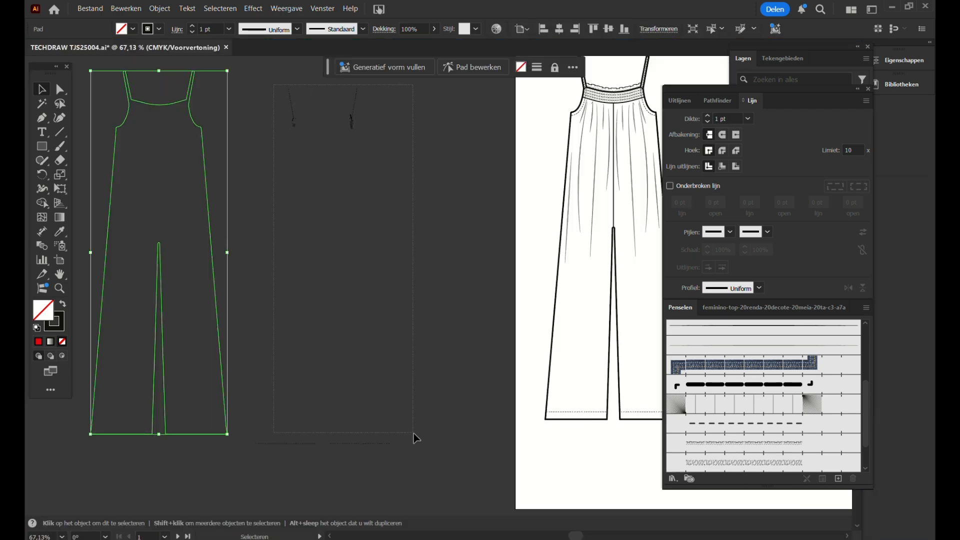
drag(414, 438, 386, 315)
key(ctrl+z)
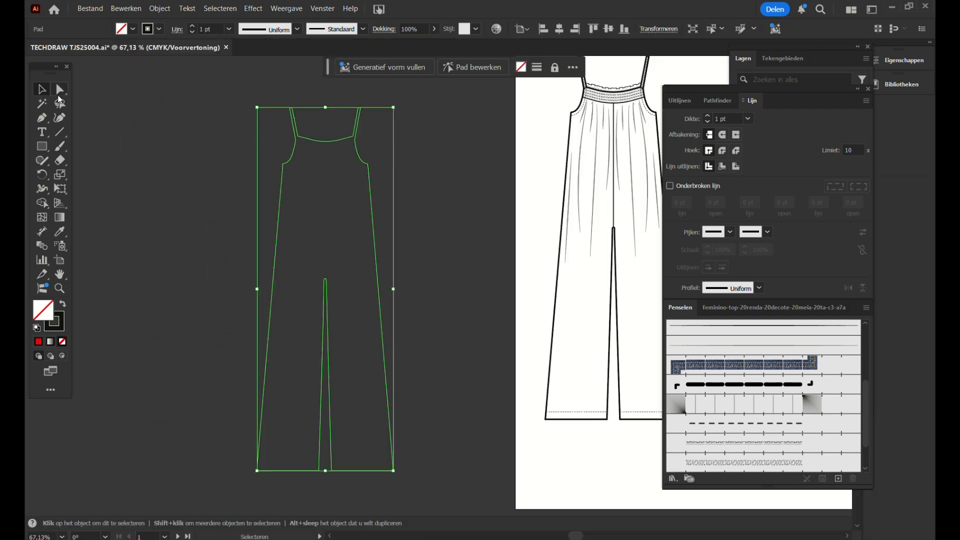
Fill the merged jumpsuit silhouette with white and remove its stroke.
click(422, 203)
click(370, 247)
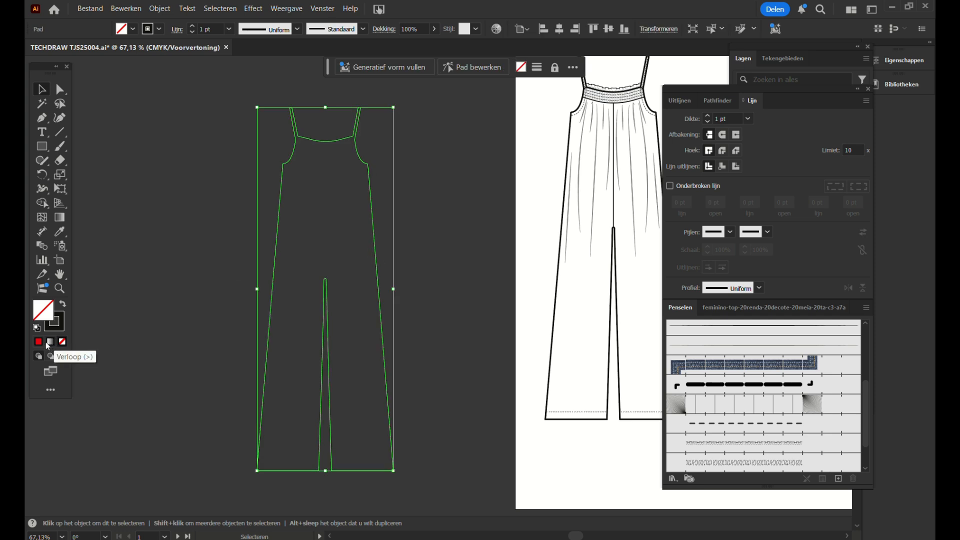
click(824, 45)
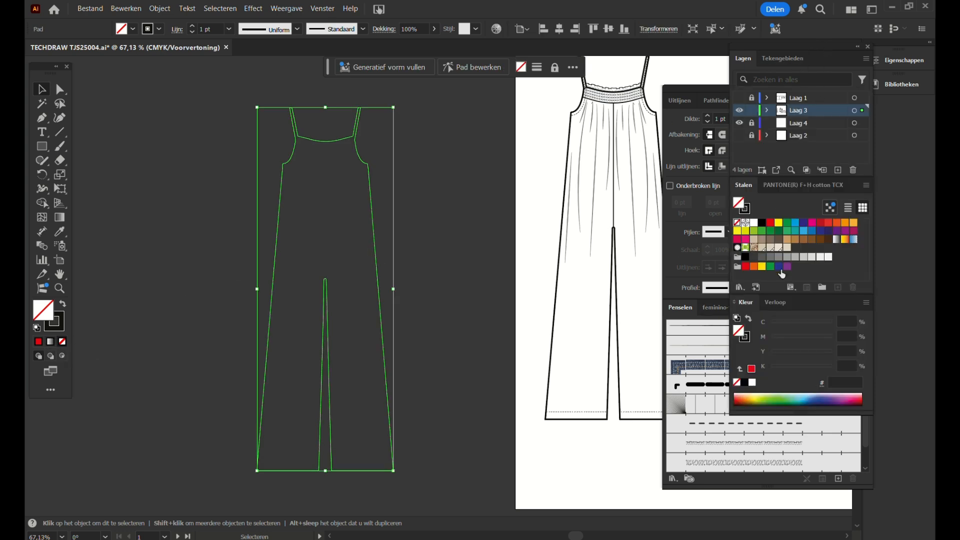
click(753, 223)
click(277, 185)
click(341, 221)
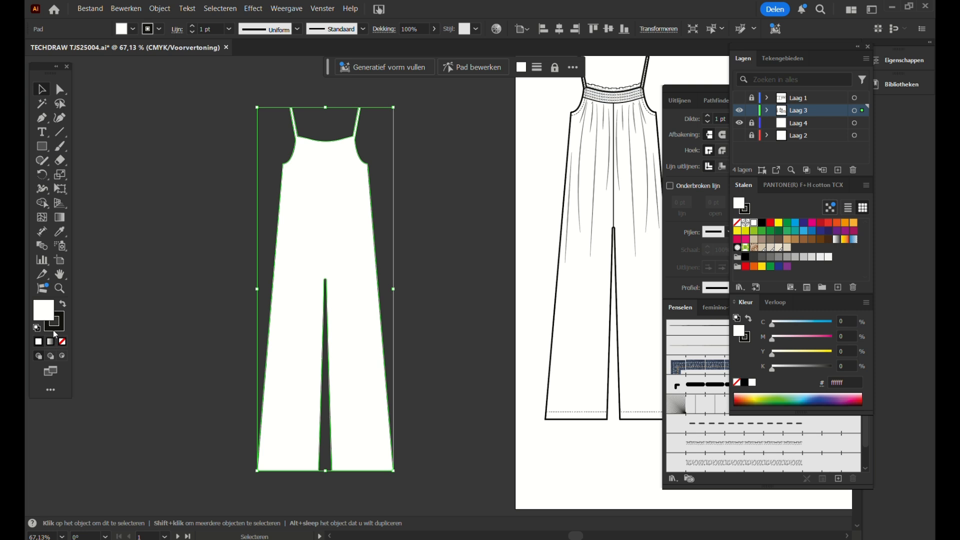
click(55, 327)
click(62, 341)
click(41, 307)
Send the white silhouette to the back of the stacking order and park it beside the artboard.
click(59, 260)
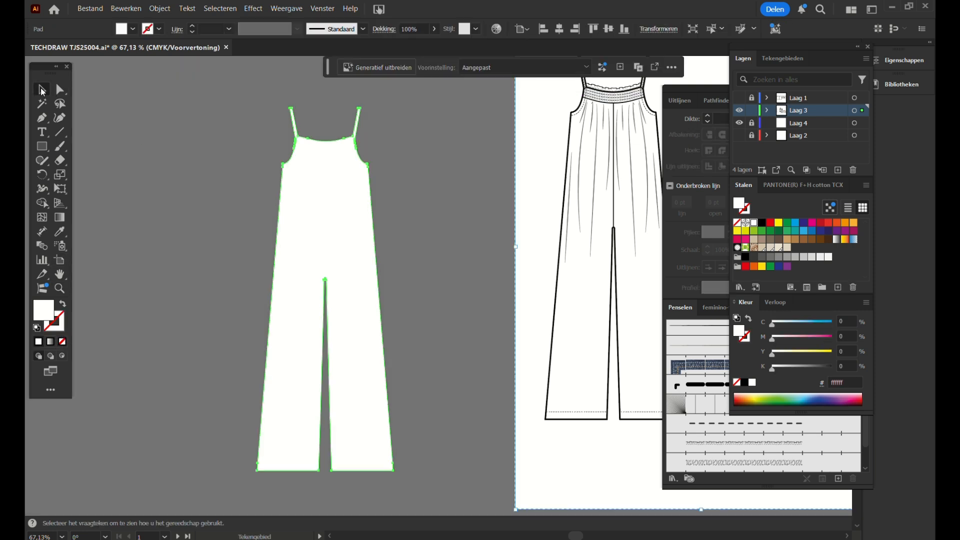
click(60, 274)
drag(385, 73, 110, 145)
key(v)
drag(100, 300, 268, 230)
right_click(253, 240)
mouse_move(296, 485)
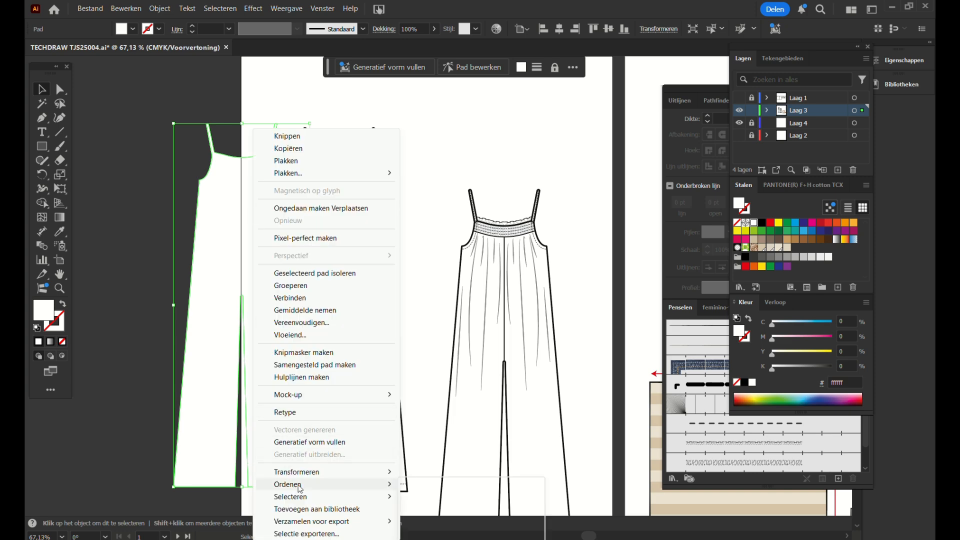
click(434, 522)
drag(270, 210, 120, 204)
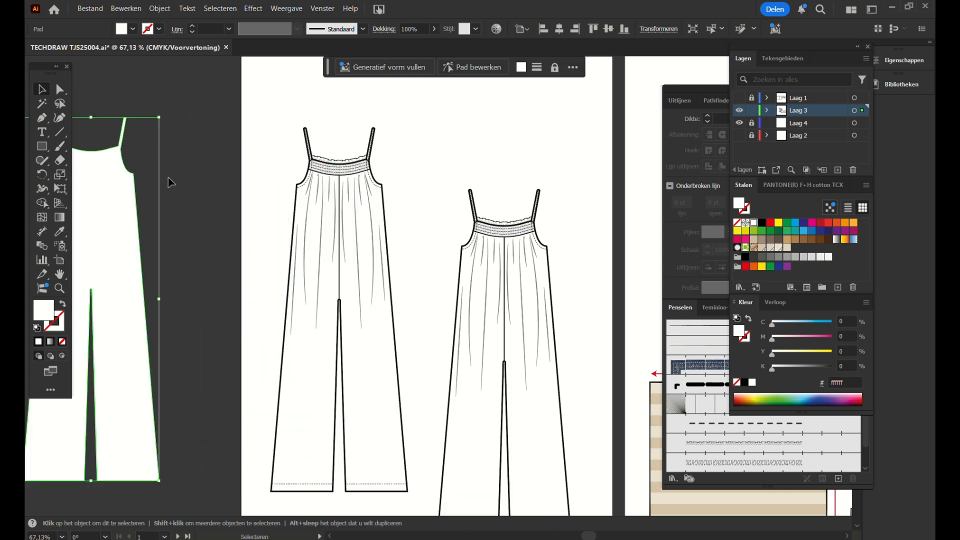
Select the complete original jumpsuit drawing and group its lines.
drag(210, 102, 450, 515)
mouse_move(266, 69)
mouse_down()
mouse_move(280, 73)
mouse_move(403, 455)
mouse_up()
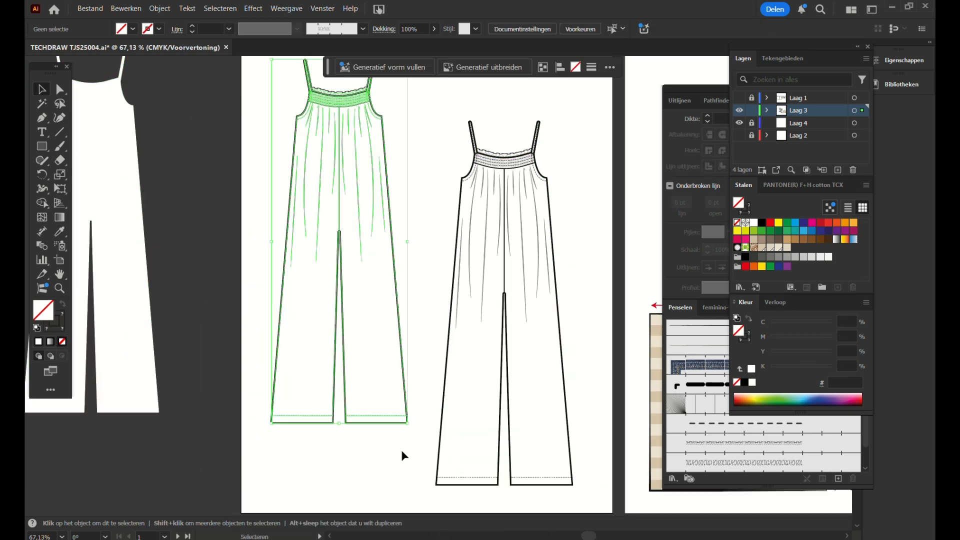
right_click(347, 182)
click(401, 274)
Move the white silhouette behind the grouped drawing and align both to their horizontal centres and bottom edges.
drag(90, 193, 331, 208)
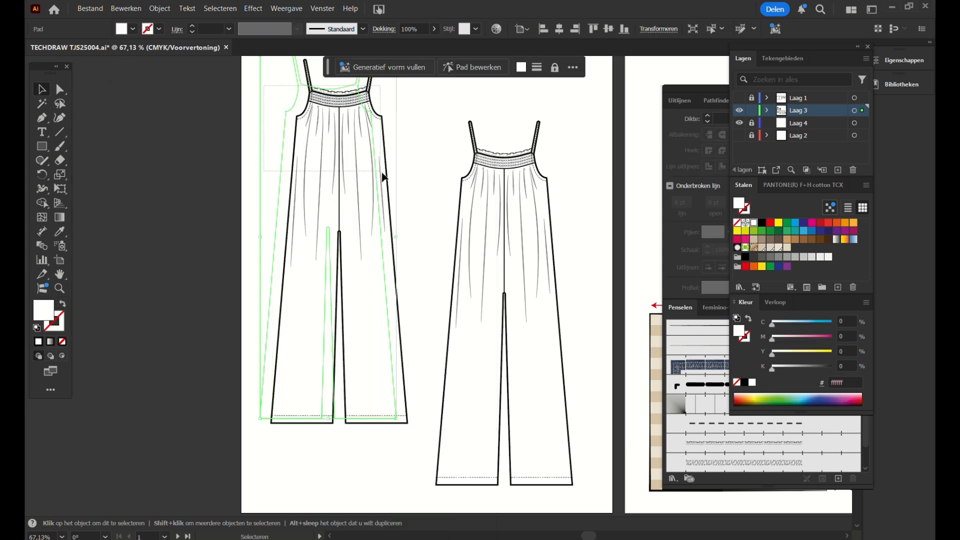
click(681, 100)
click(695, 133)
click(862, 133)
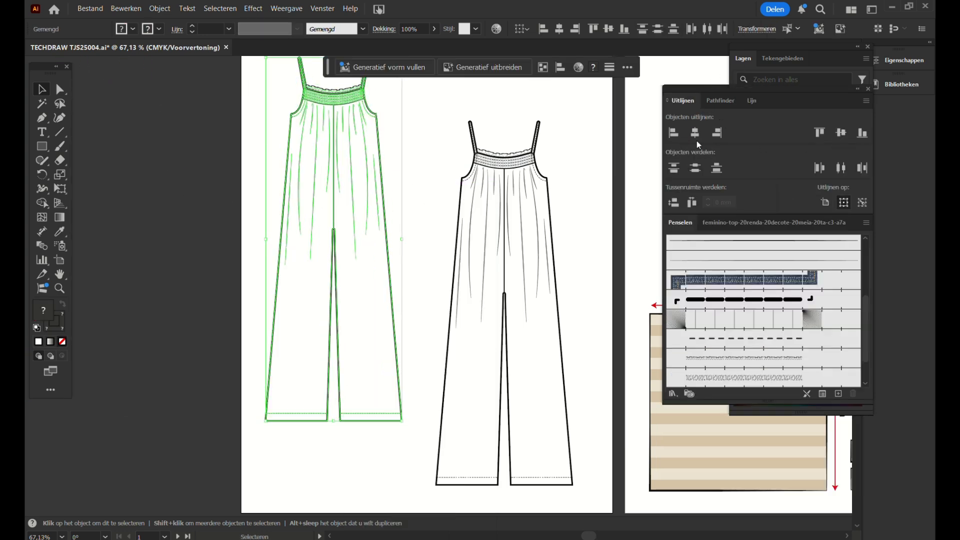
click(410, 231)
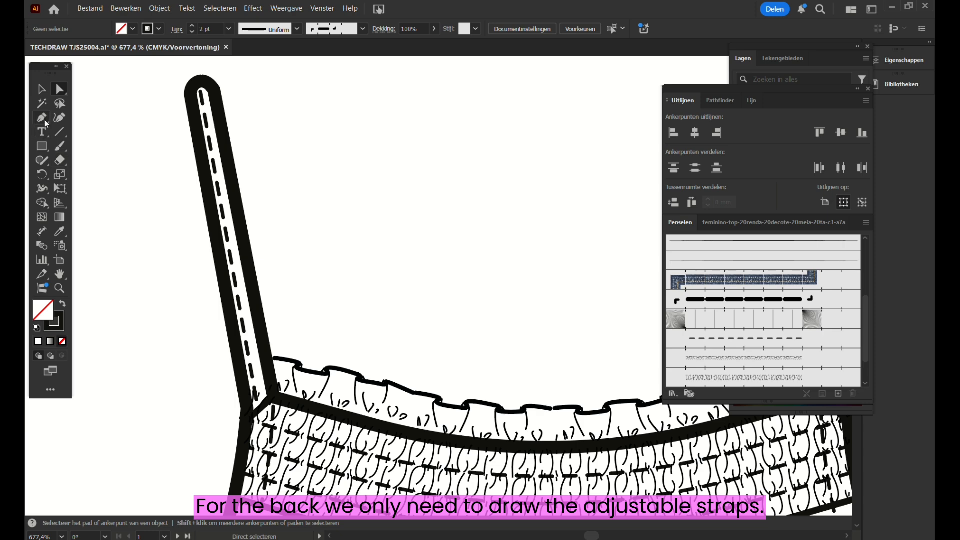
Draw a closed strap loop with white fill at the strap's lower end on Laag 4 and move that layer above Laag 3.
click(42, 118)
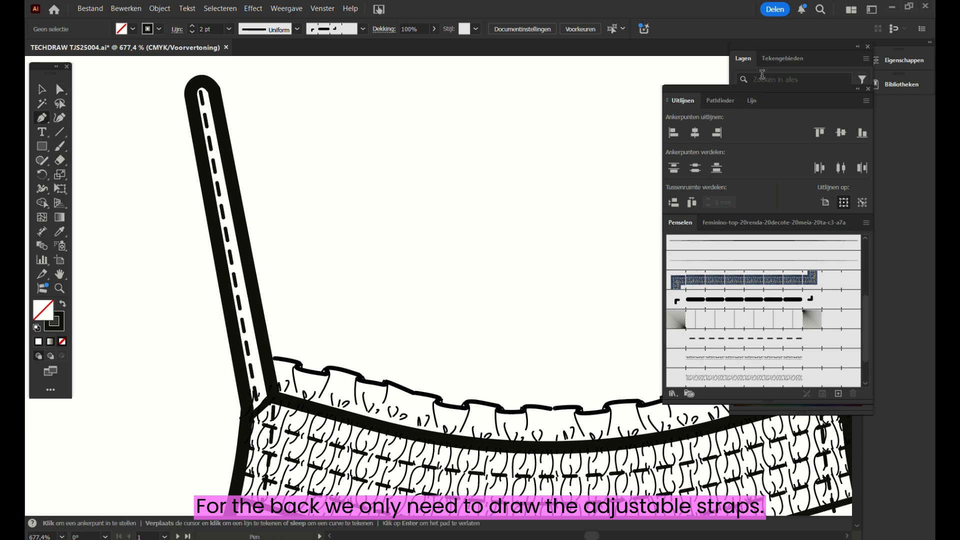
click(759, 77)
click(800, 124)
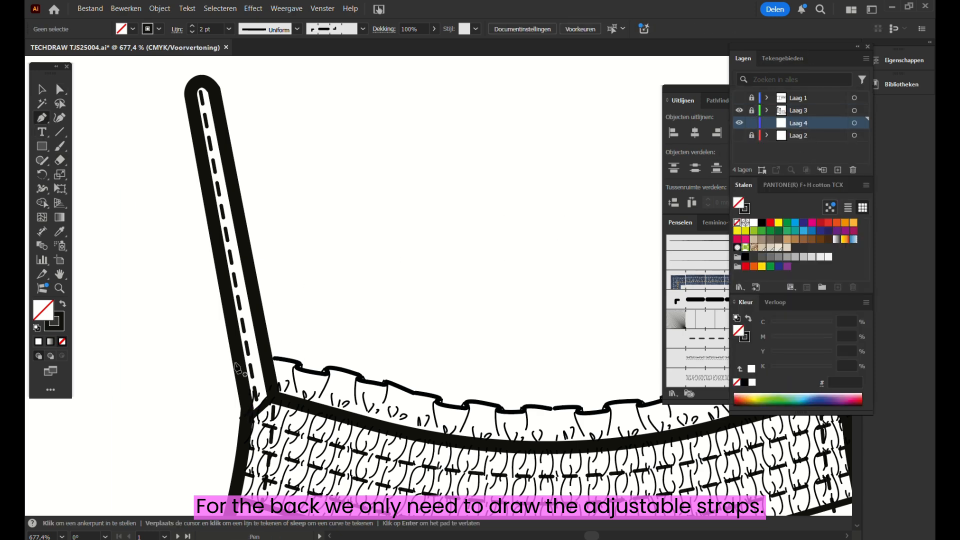
click(248, 413)
drag(250, 358, 274, 364)
click(275, 399)
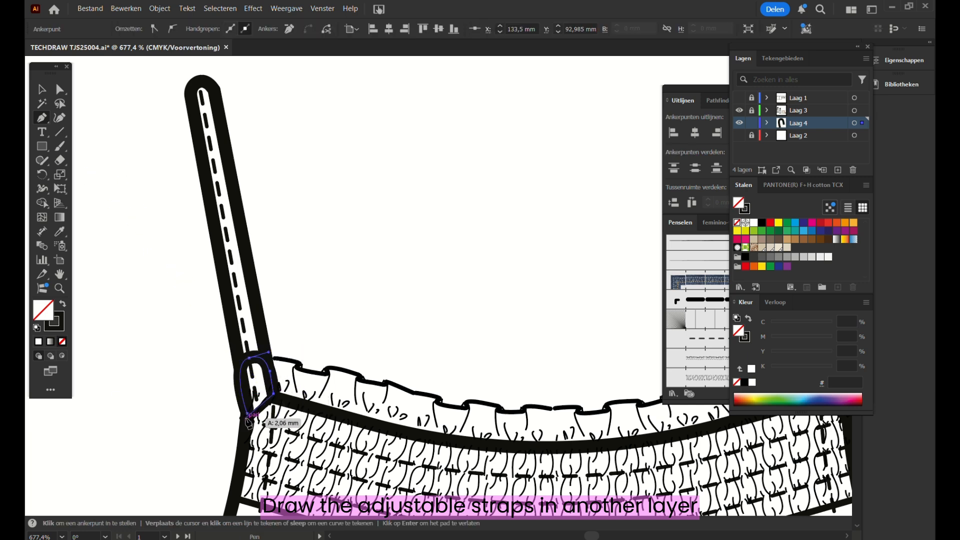
key(v)
key(d)
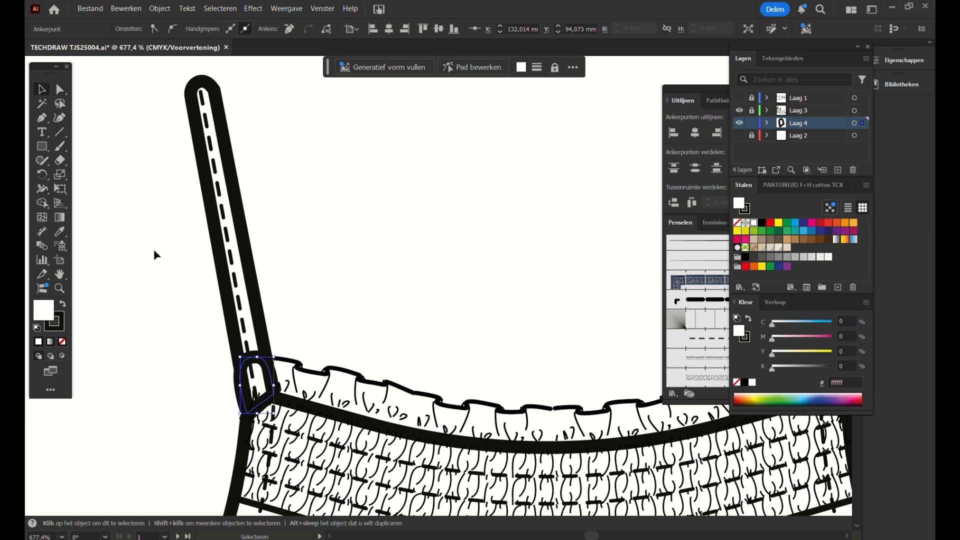
drag(784, 126, 794, 121)
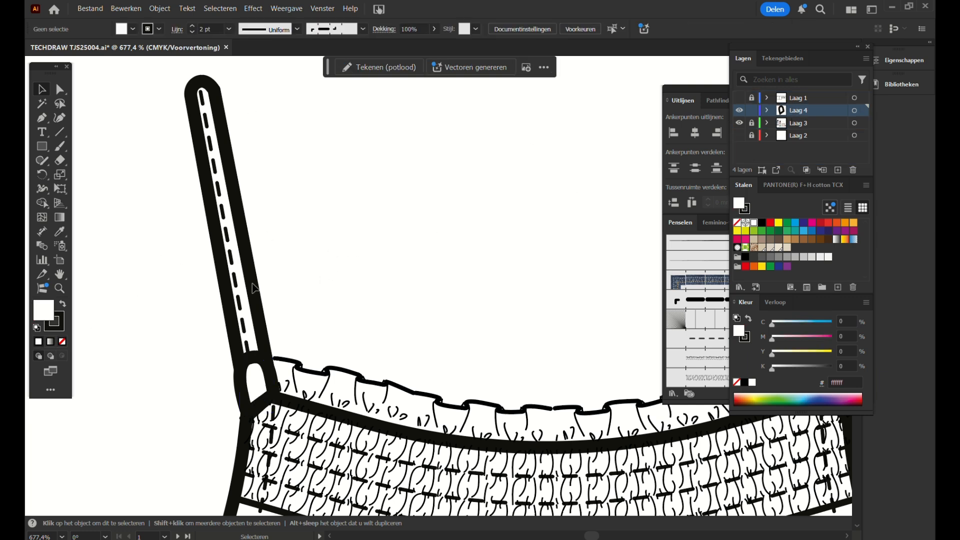
Draw a small white circle beside the strap and set its stroke to 1 pt.
click(48, 126)
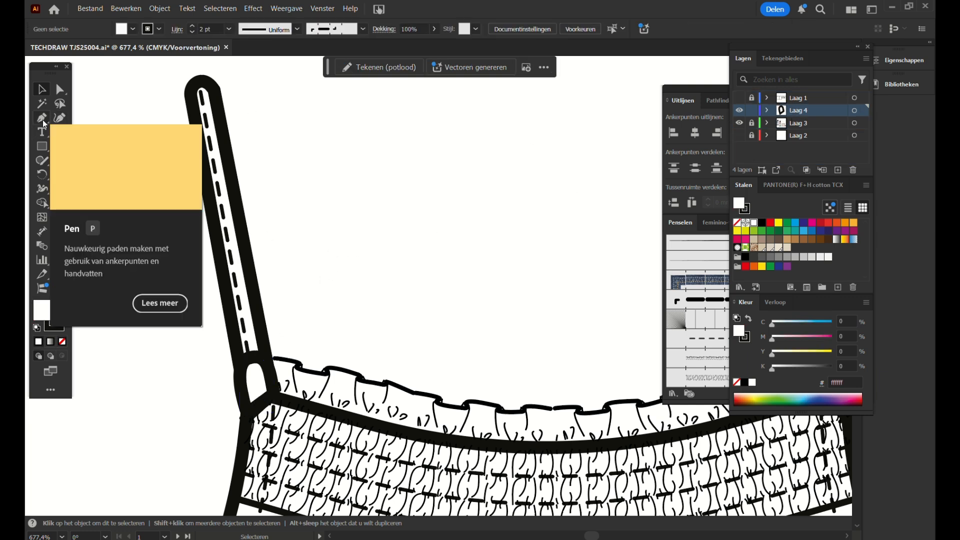
drag(42, 146, 90, 179)
drag(298, 185, 319, 200)
click(41, 89)
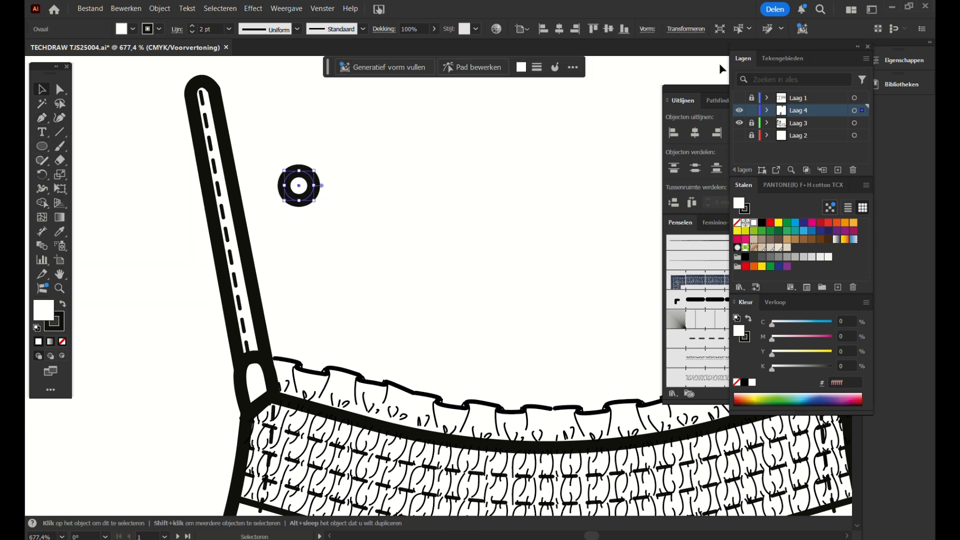
click(772, 58)
click(743, 59)
click(719, 88)
click(751, 101)
click(708, 121)
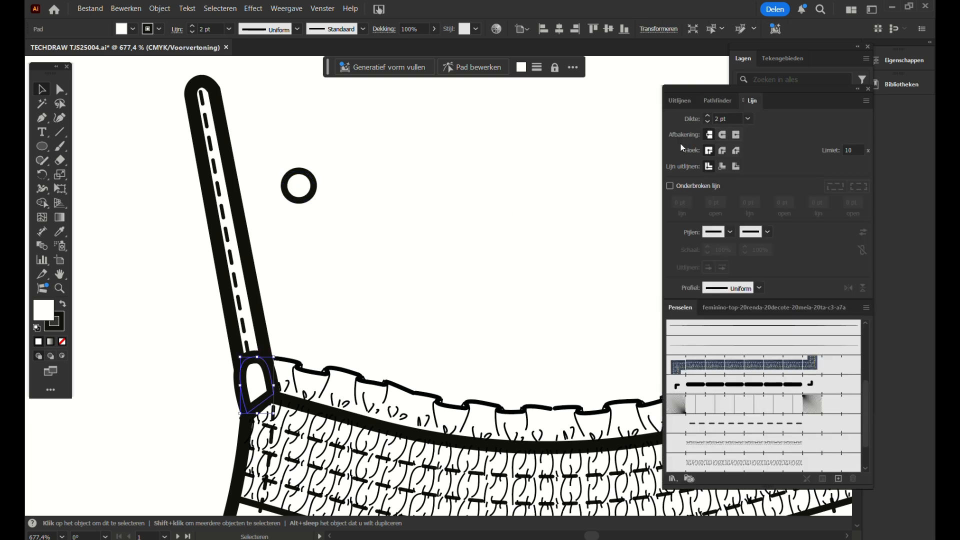
click(299, 169)
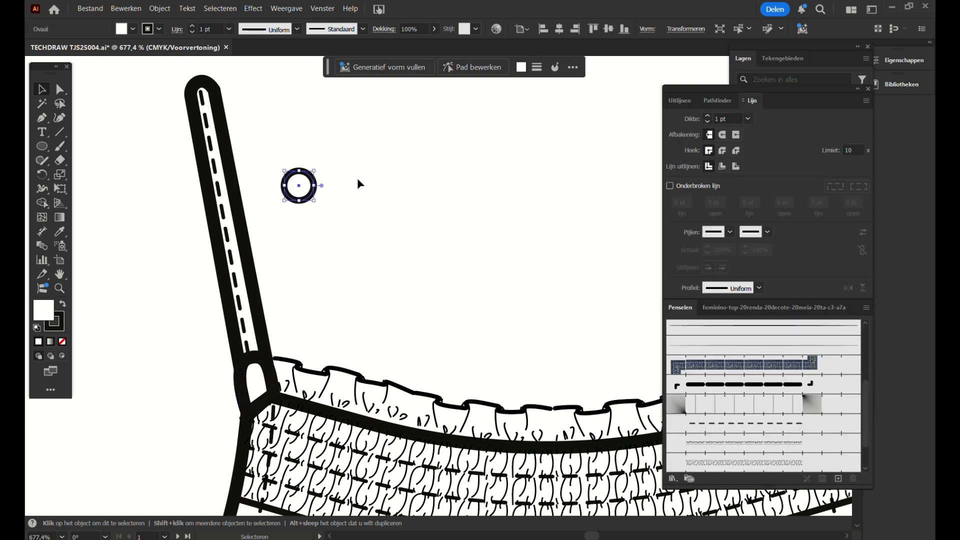
Duplicate the circle in place and resize to form two concentric circles, giving the outer one a 0.5 pt stroke.
drag(320, 200, 274, 280)
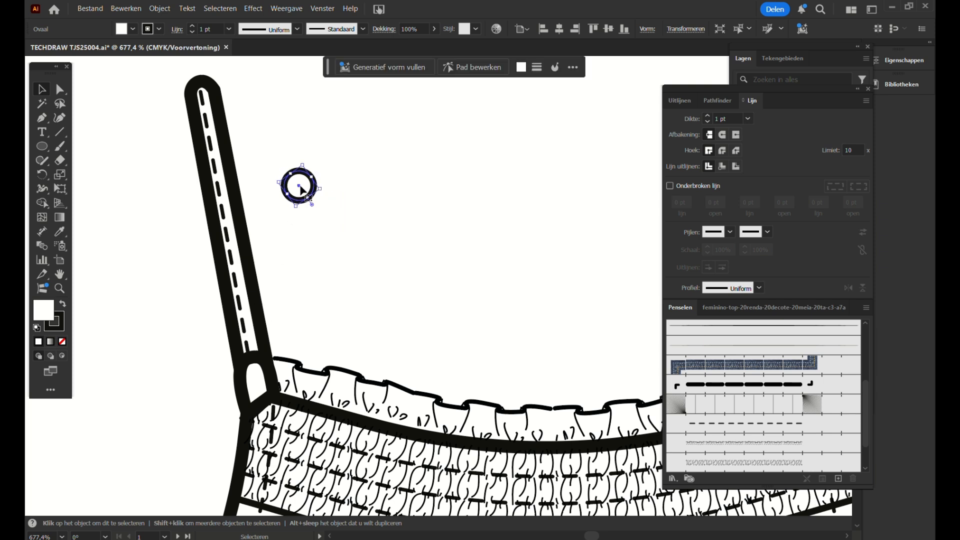
drag(313, 200, 355, 216)
key(ctrl+z)
key(ctrl+c)
key(ctrl+f)
drag(337, 215, 338, 218)
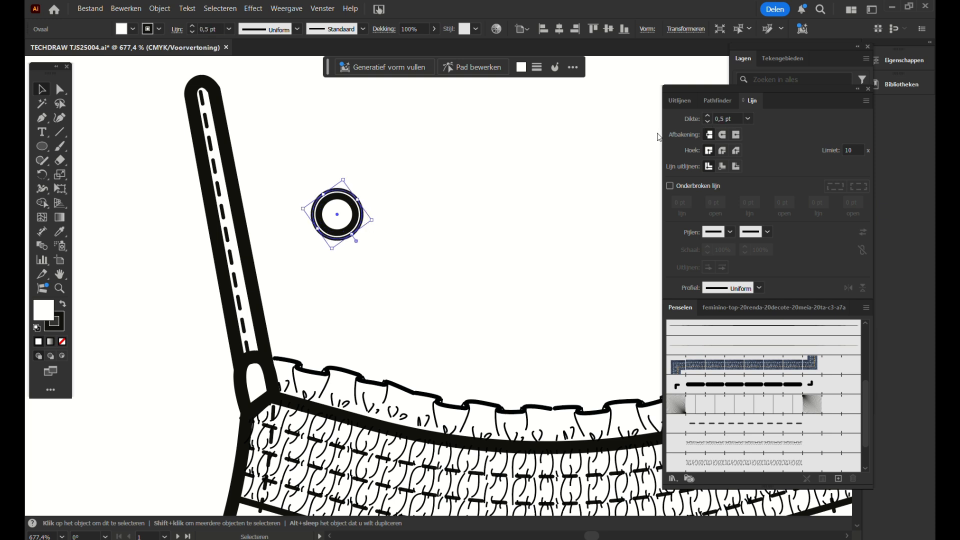
Set the inner circle's stroke to 0.5 pt and shift both concentric circles together.
click(364, 210)
click(706, 122)
click(404, 164)
drag(310, 171, 394, 279)
mouse_move(354, 224)
mouse_down()
mouse_move(261, 367)
mouse_move(362, 258)
mouse_up()
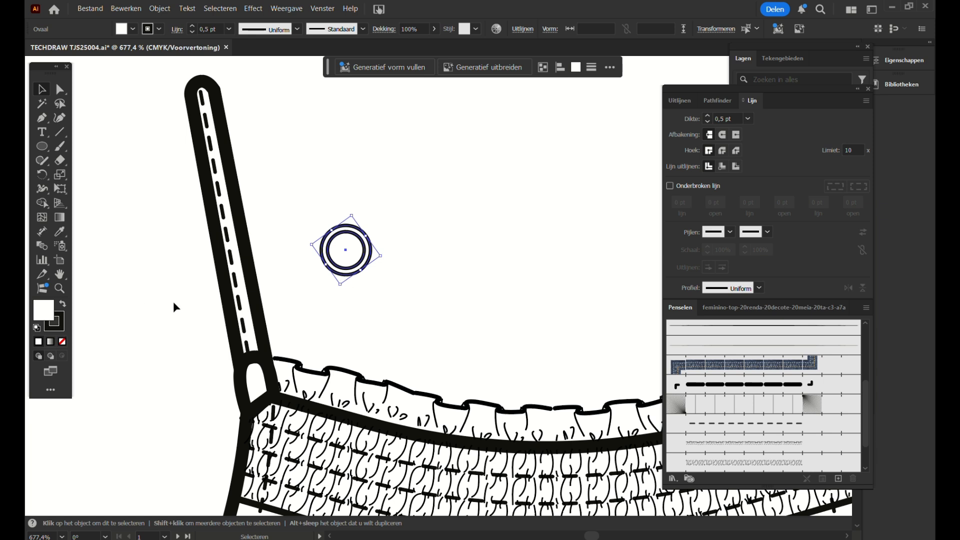
Build a hollow ring from the two circles with the Shape Builder and remove the leftover inner circle.
key(shift+m)
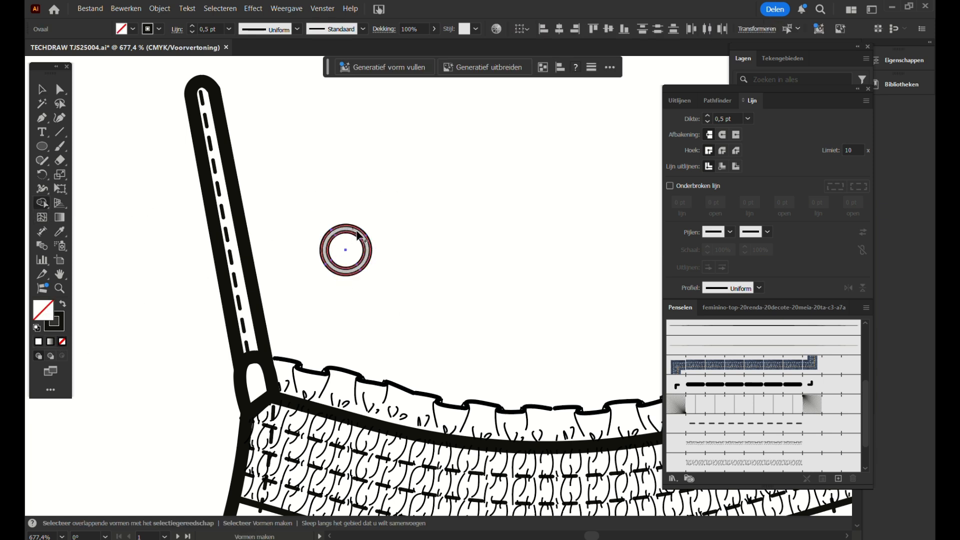
click(356, 231)
key(v)
click(375, 243)
drag(367, 254, 410, 191)
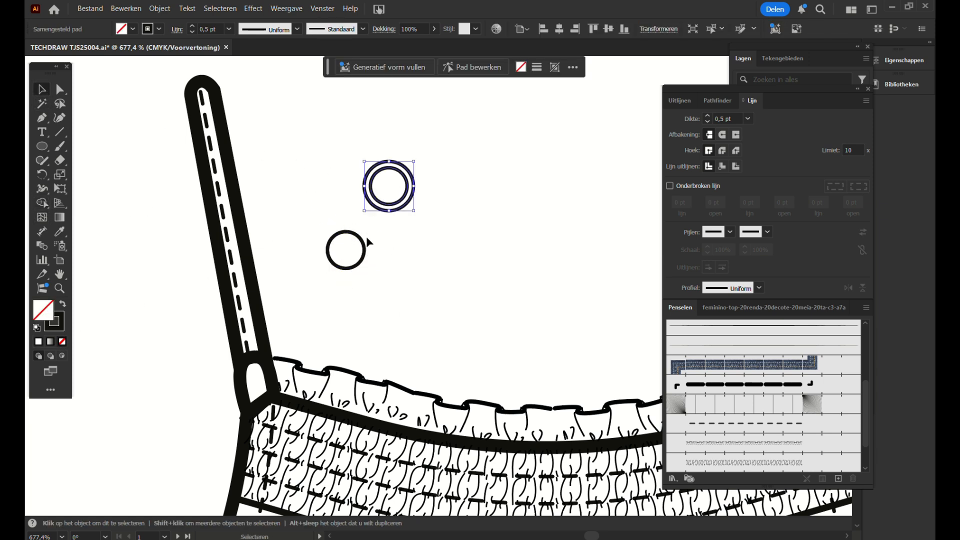
click(366, 243)
Place the ring with white fill at the strap's lower end and arrange it behind the strap loop.
drag(365, 241, 261, 372)
click(38, 341)
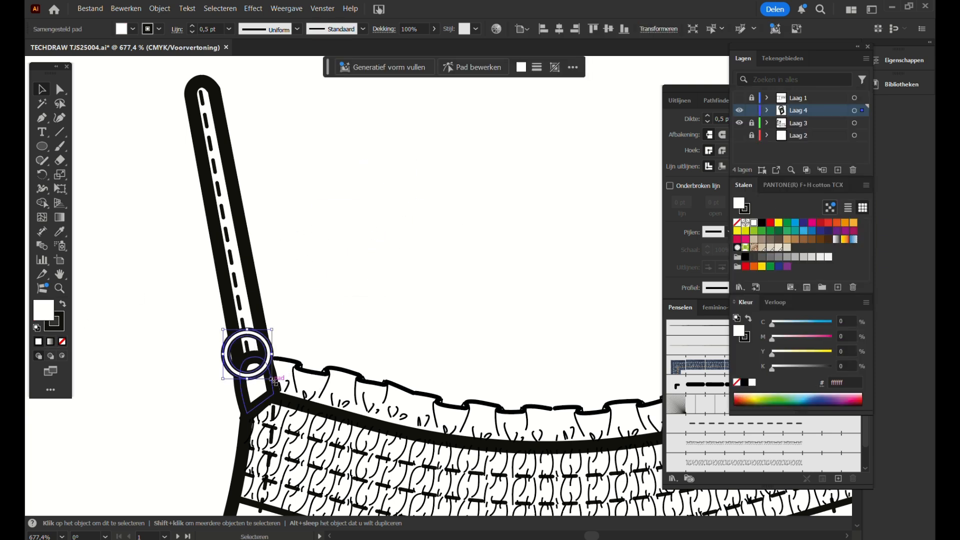
click(257, 366)
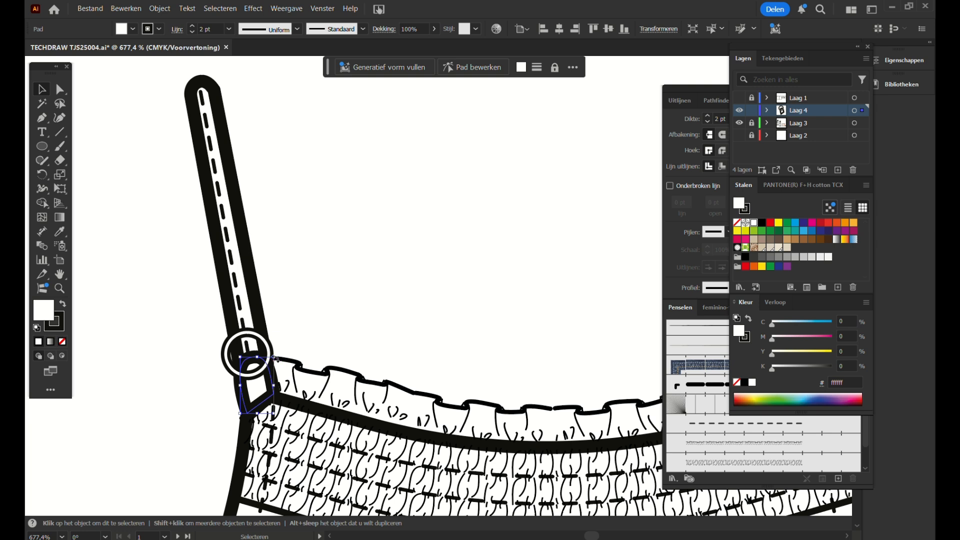
right_click(259, 371)
mouse_move(362, 314)
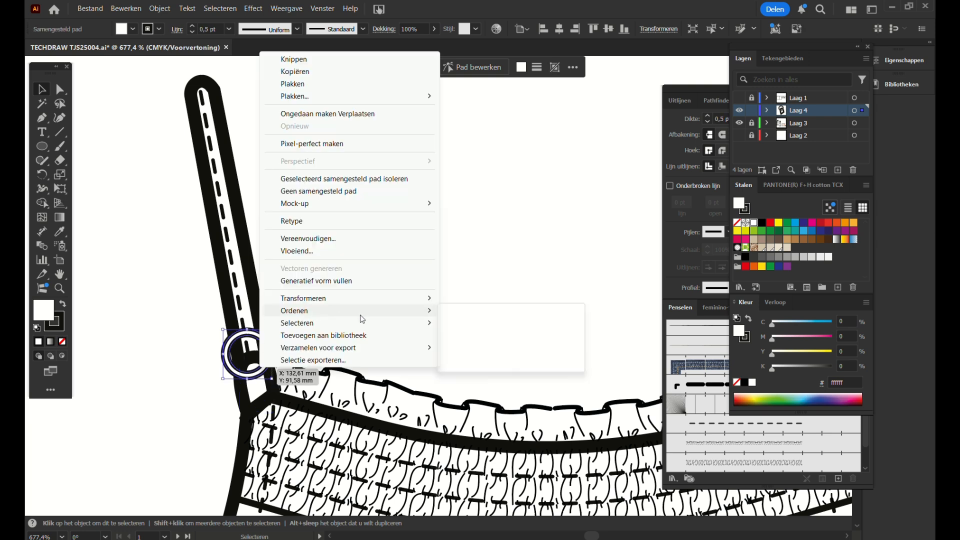
click(468, 310)
click(305, 301)
drag(262, 344, 268, 341)
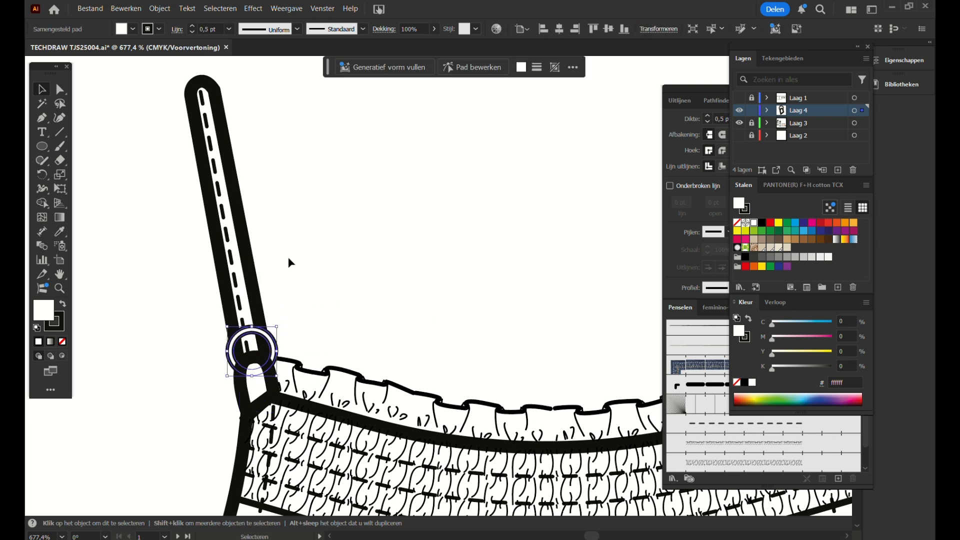
click(279, 239)
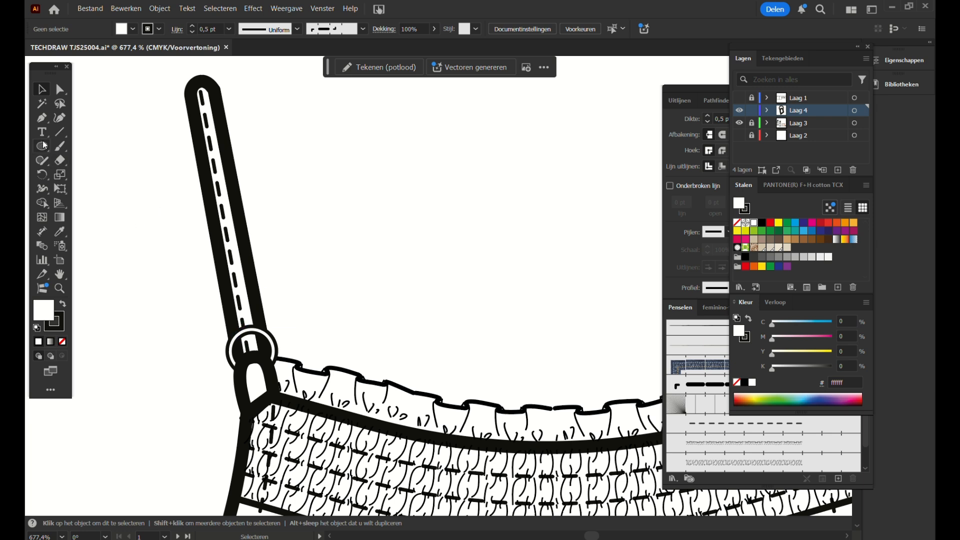
Draw a narrow upright rounded rectangle beside the strap and tilt it to the strap's angle.
drag(45, 145, 100, 156)
drag(280, 178, 298, 311)
key(v)
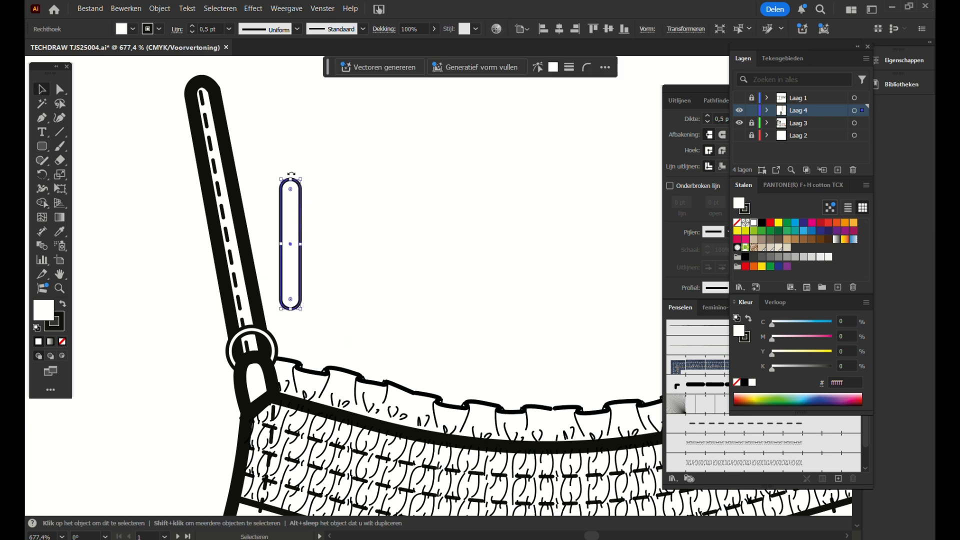
drag(291, 173, 275, 173)
Fit the tilted rounded rectangle over the strap just above the ring and set its stroke to 1 pt.
drag(295, 225, 247, 274)
drag(228, 207, 225, 207)
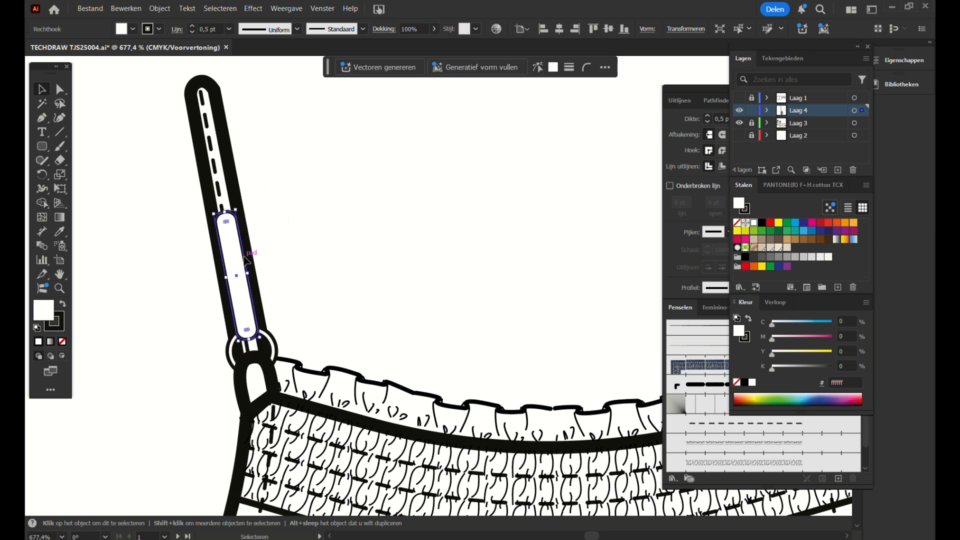
drag(246, 260, 246, 257)
click(712, 88)
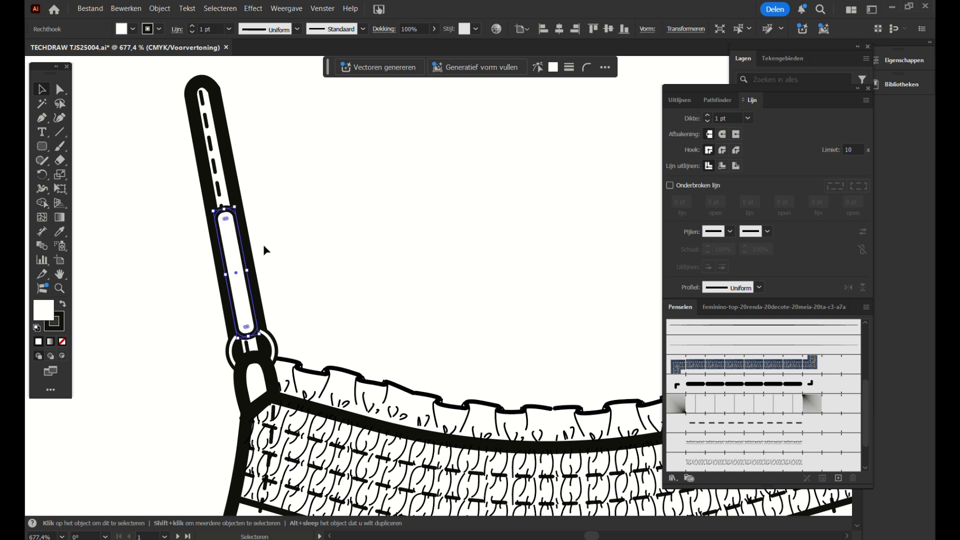
click(277, 239)
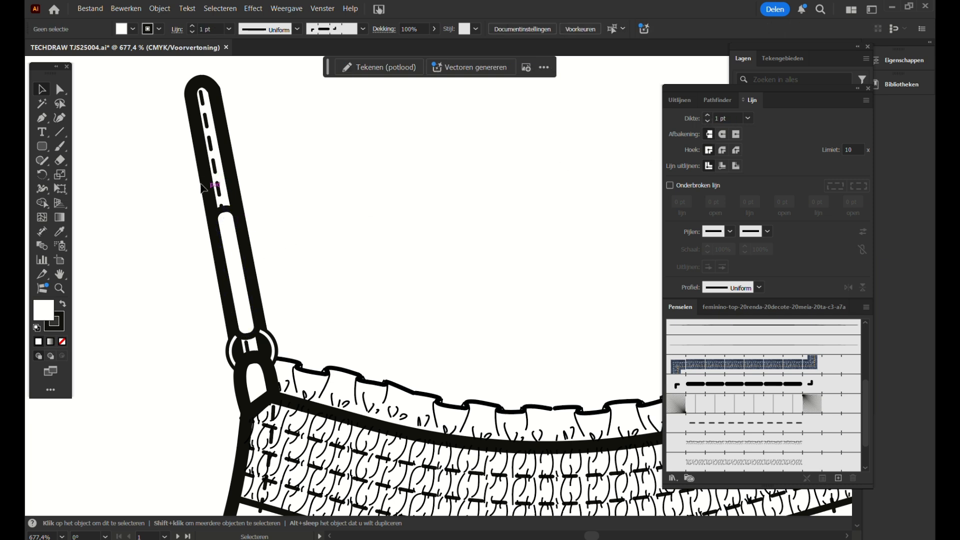
Draw a line along the rounded rectangle's length with the Pen tool and apply the dashed stitch brush.
click(50, 122)
click(222, 211)
click(244, 335)
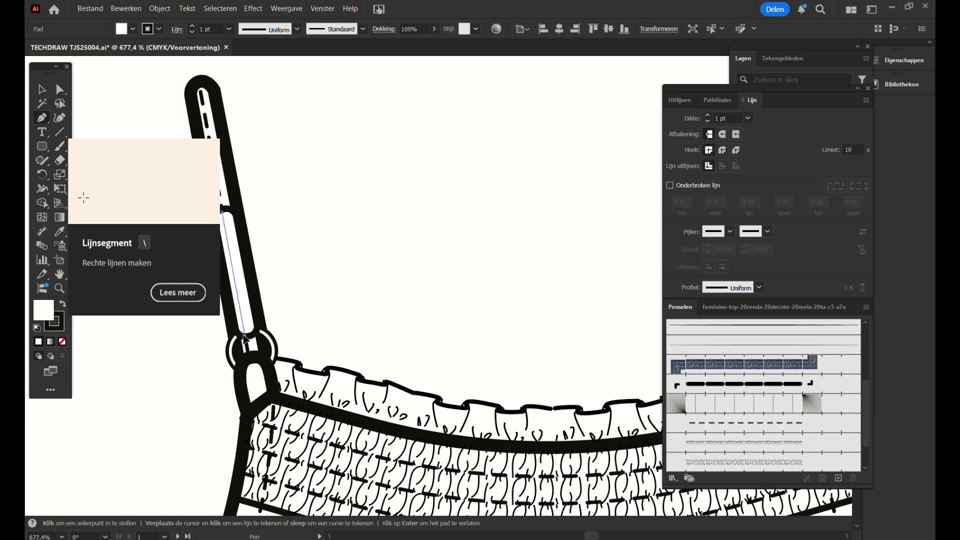
click(709, 387)
click(43, 90)
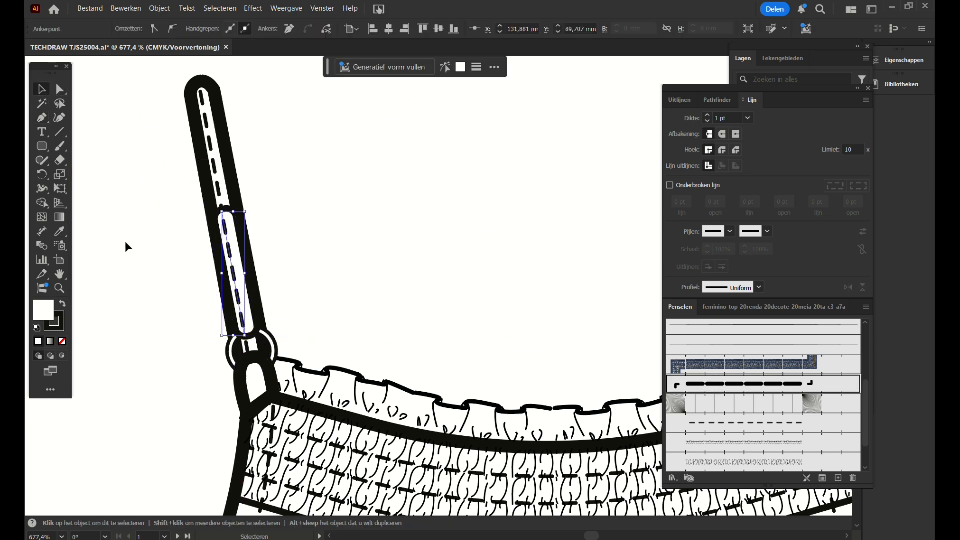
click(125, 243)
Copy the stitch line, shorten it to fit inside the strap loop, and align its upper end with the loop.
click(250, 330)
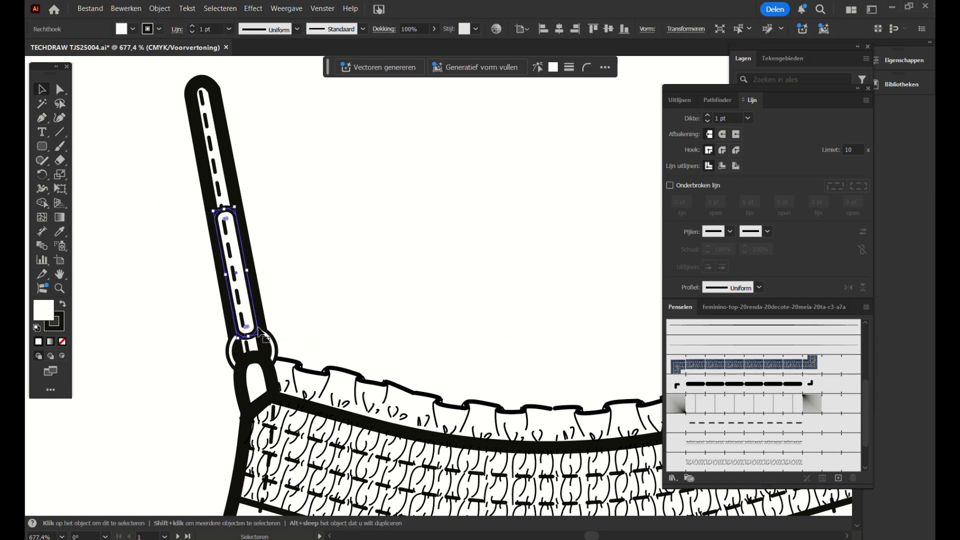
click(239, 314)
key(ctrl+c)
key(ctrl+v)
drag(449, 353, 444, 350)
drag(436, 347, 435, 272)
drag(442, 263, 260, 394)
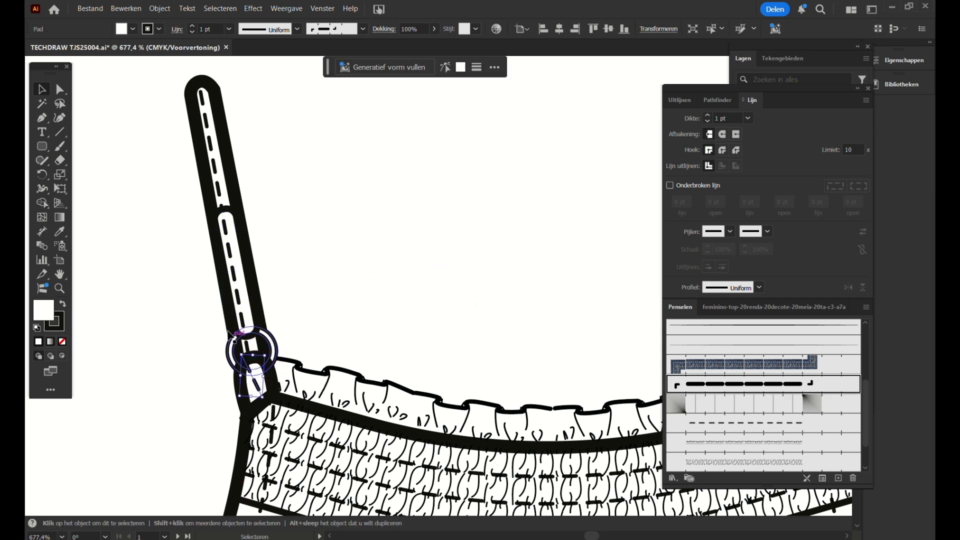
key(a)
drag(242, 355, 254, 356)
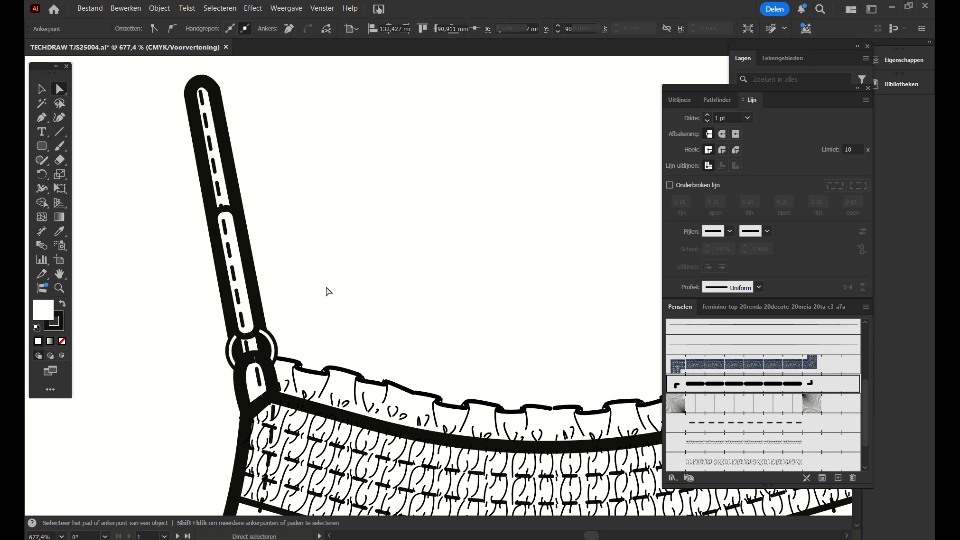
click(328, 288)
Give the strap loop's stitch line no fill and a 0.75 pt stroke.
click(42, 89)
click(261, 386)
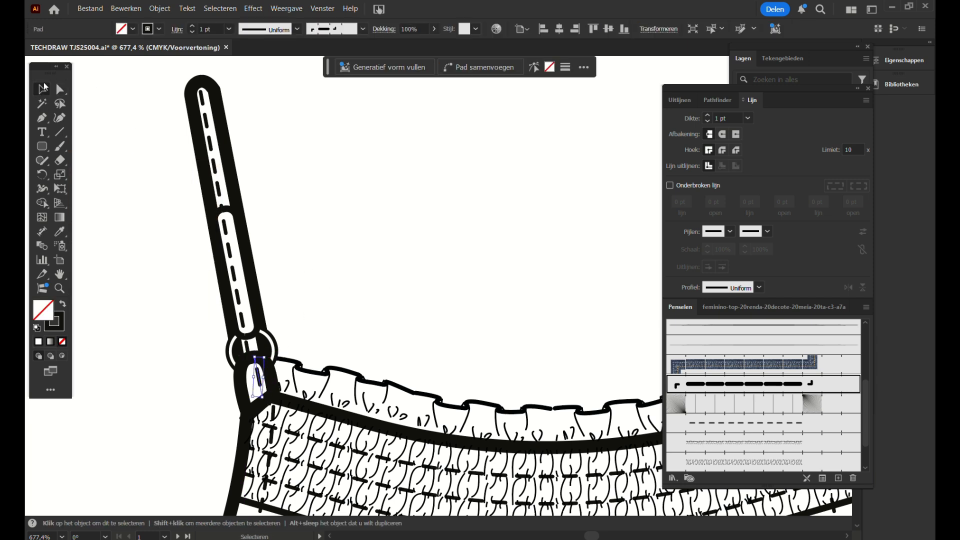
click(706, 121)
click(328, 299)
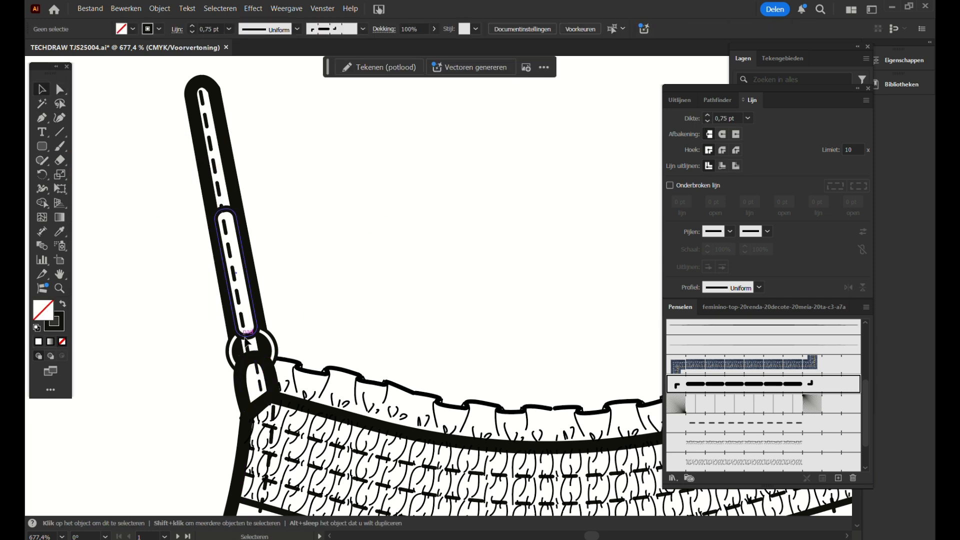
Shorten the rounded strap piece from its upper end and trim its stitch line to match.
click(233, 213)
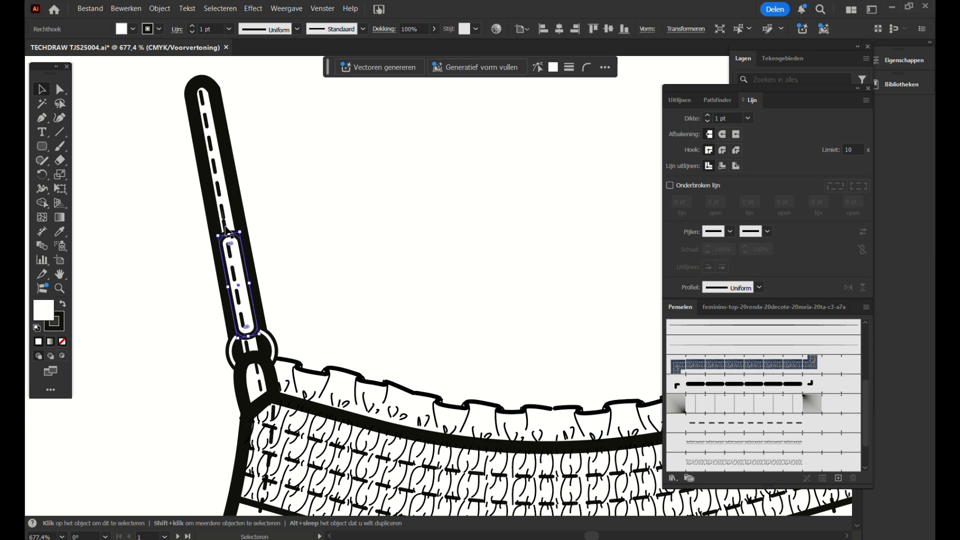
click(60, 89)
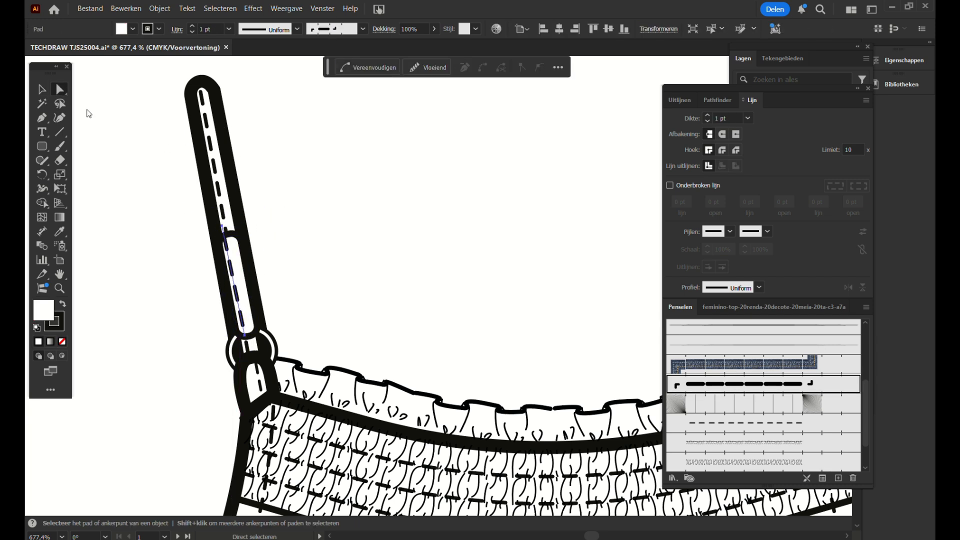
drag(222, 226, 224, 233)
click(169, 142)
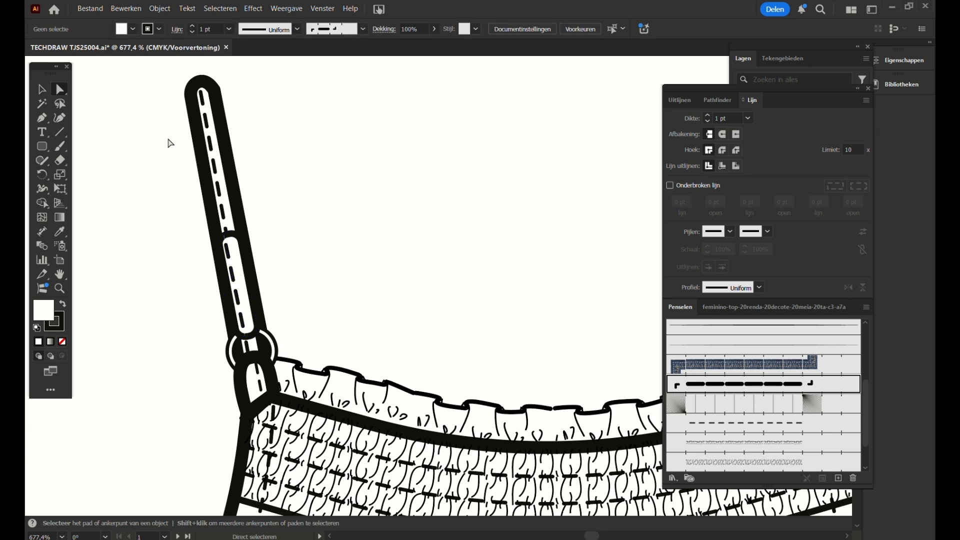
Draw a small rounded rectangle beside the strap, duplicate it directly beneath, and give both a 0.5 pt stroke.
click(42, 91)
click(42, 146)
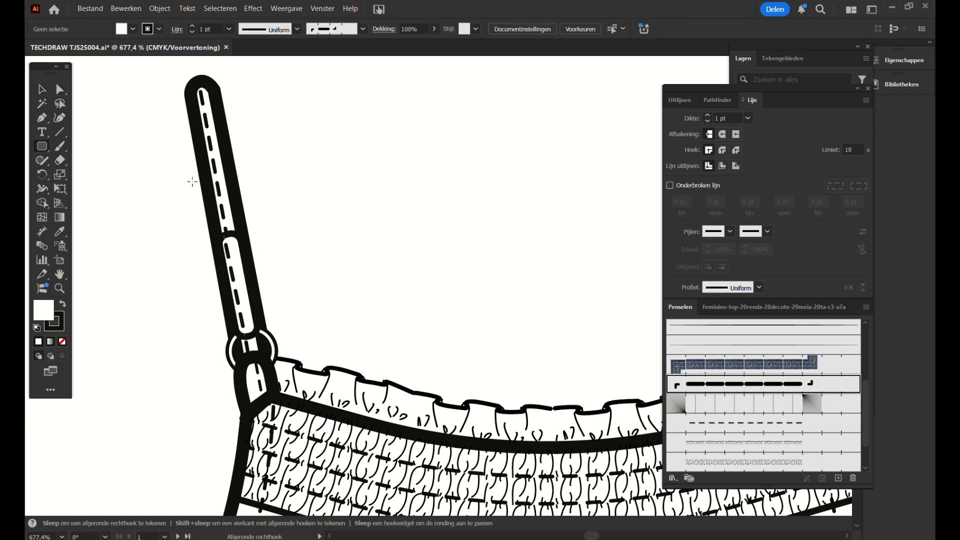
mouse_move(311, 184)
mouse_down()
mouse_move(441, 272)
mouse_move(335, 212)
mouse_up()
click(40, 90)
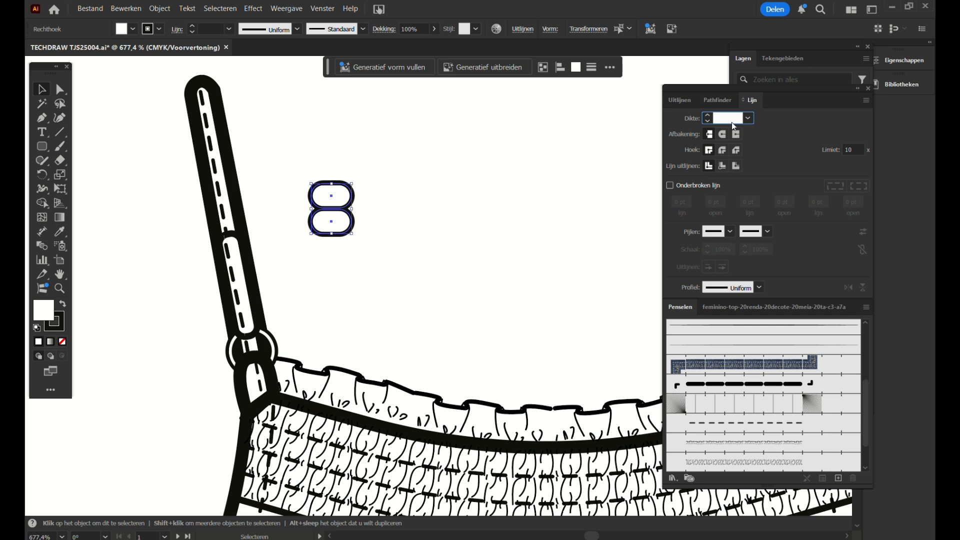
text(0,5)
key(Return)
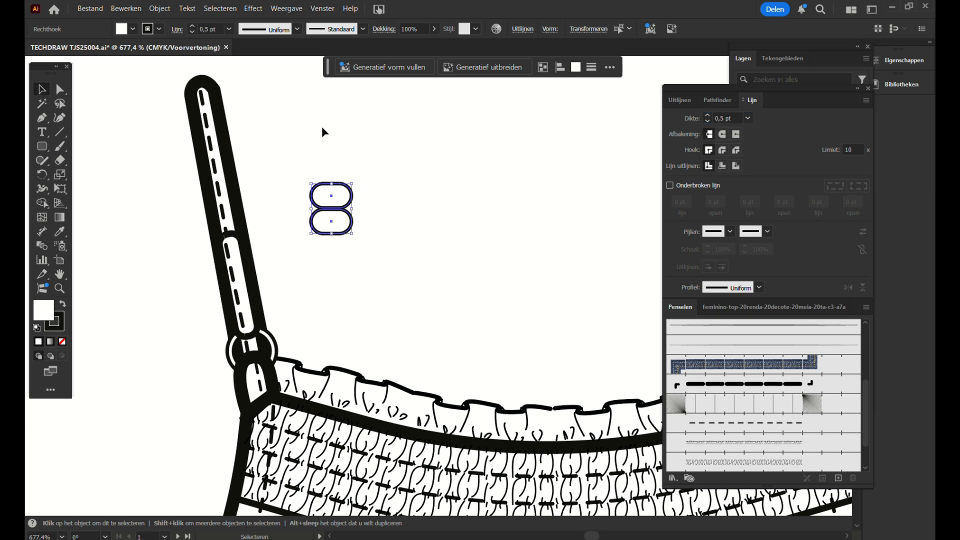
Add a smaller concentric rounded rectangle inside each of the two stacked shapes.
mouse_move(351, 234)
mouse_down()
mouse_move(359, 227)
mouse_move(344, 222)
mouse_move(332, 192)
mouse_move(331, 220)
mouse_move(349, 231)
mouse_move(341, 220)
mouse_up()
key(Down)
key(Down)
key(Right)
key(Right)
key(ctrl+shift+a)
shift+click(347, 195)
drag(331, 198, 338, 222)
key(ctrl+shift+a)
click(336, 214)
key(ctrl+z)
click(386, 210)
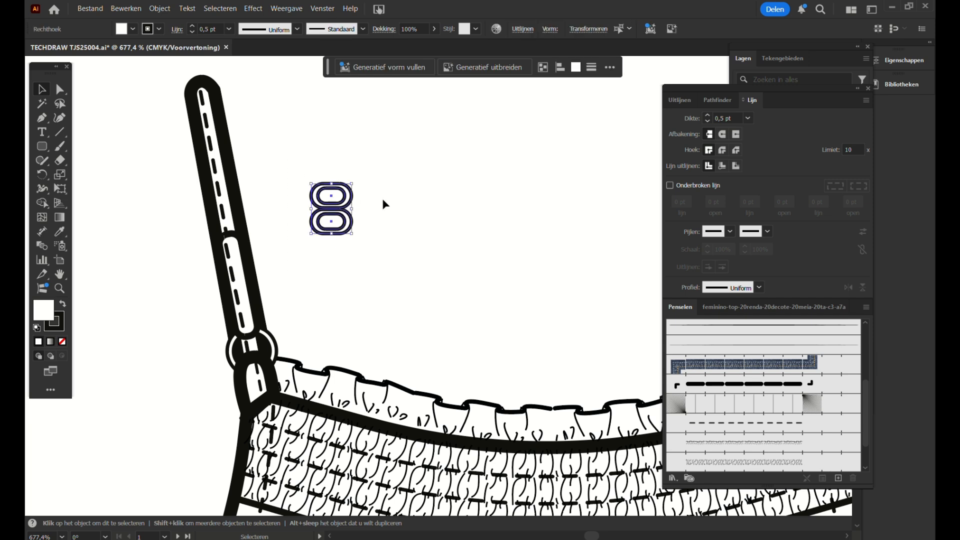
Overlap the lower ring with the upper one and merge their bands into a figure-eight slider with Shape Builder.
click(318, 220)
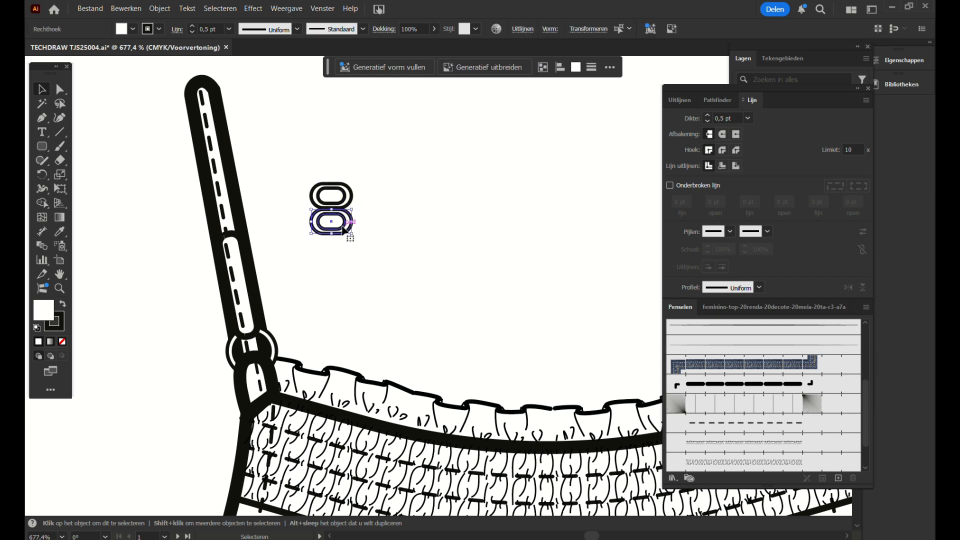
key(ctrl+a)
key(shift+m)
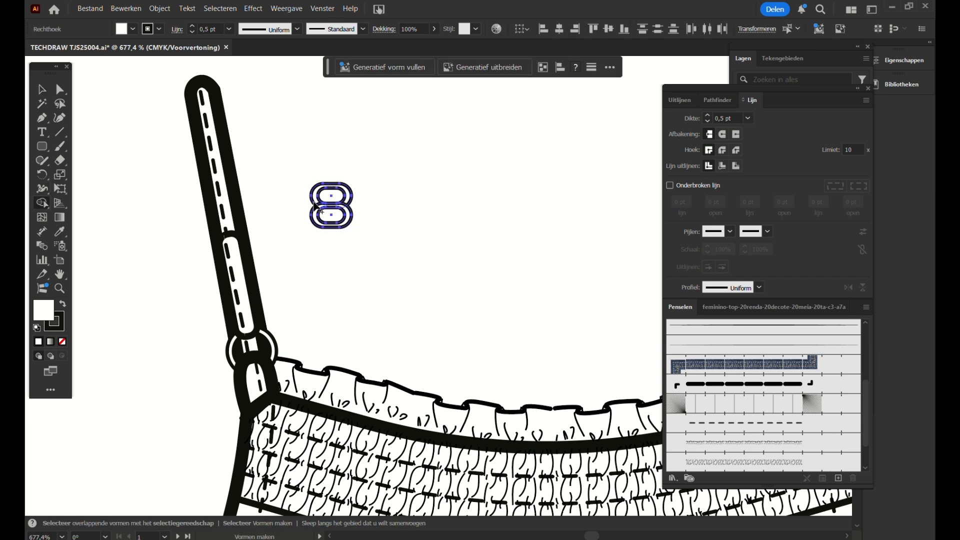
click(318, 220)
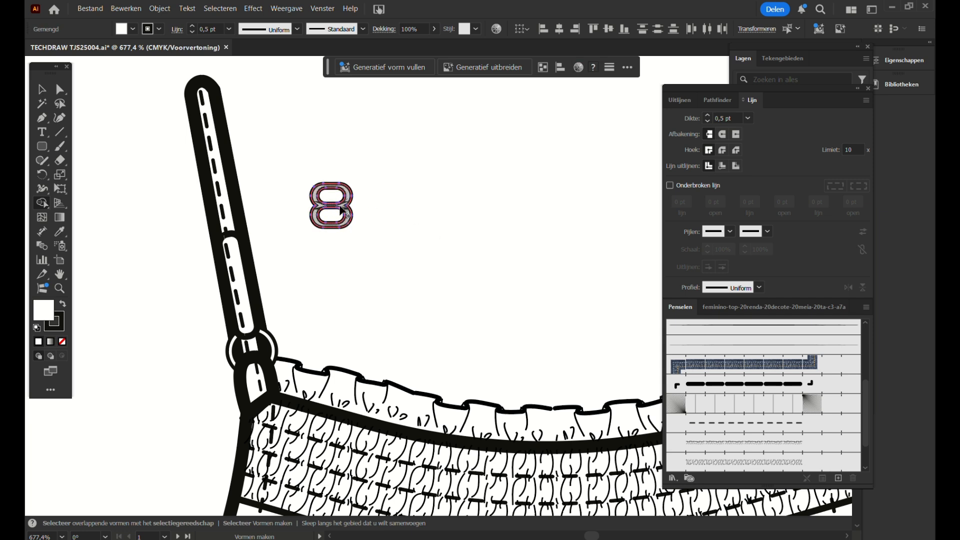
Move the merged slider aside and delete the leftover inner shapes.
mouse_move(339, 205)
mouse_down()
mouse_move(316, 194)
mouse_move(505, 199)
mouse_up()
key(v)
click(362, 159)
drag(289, 159, 369, 279)
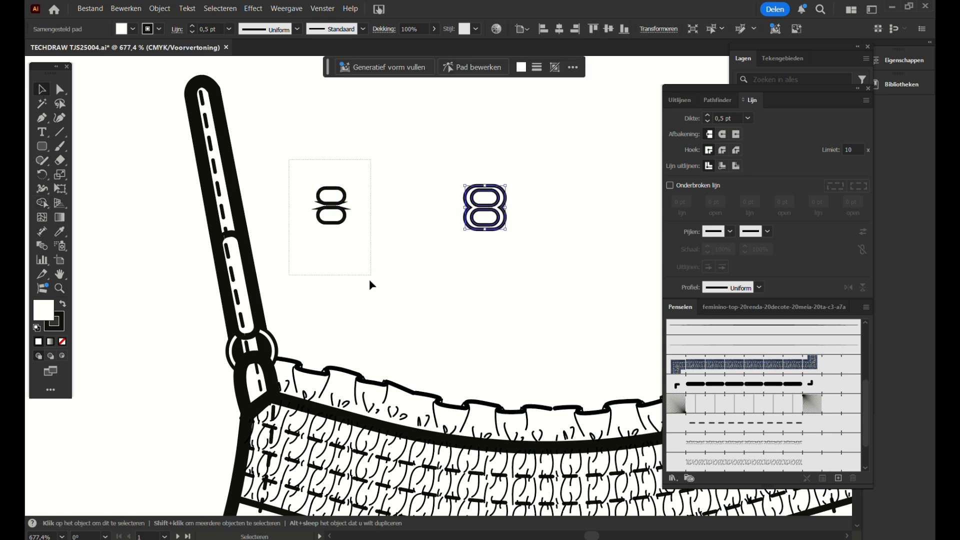
key(Delete)
Rotate the slider slightly and place it over the upper end of the short rounded strap piece.
click(502, 198)
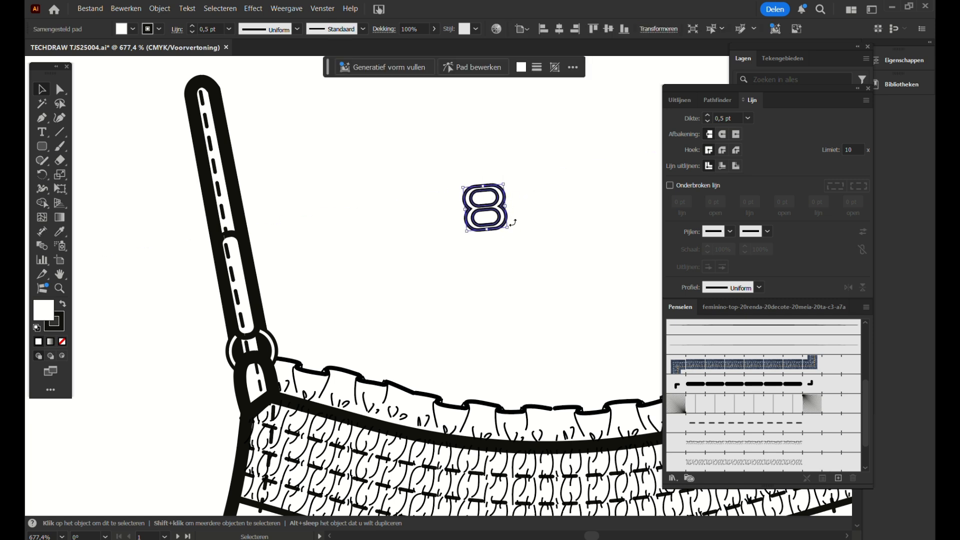
drag(487, 213, 226, 239)
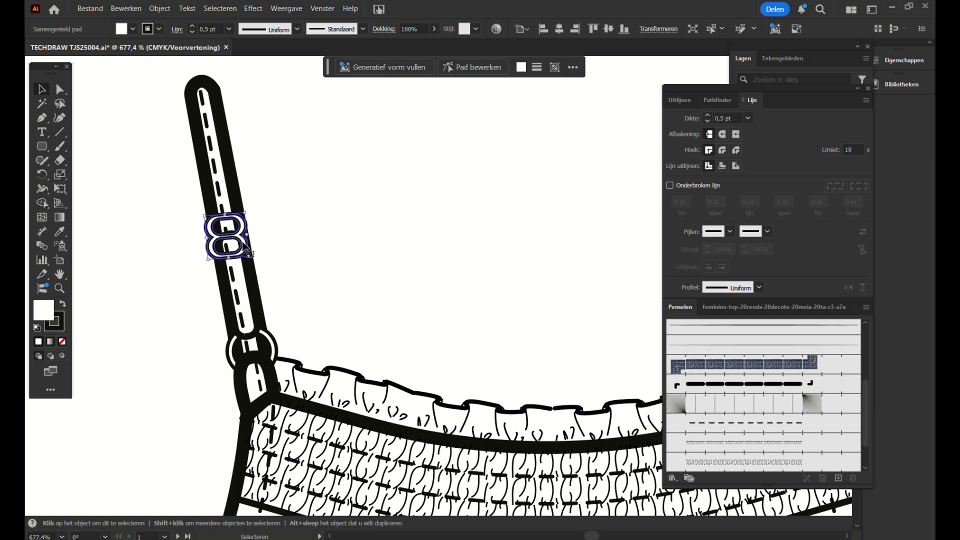
key(ctrl+x)
key(ctrl+z)
Arrange the slider behind the short rounded strap piece and rotate it to follow the strap's slant.
right_click(239, 226)
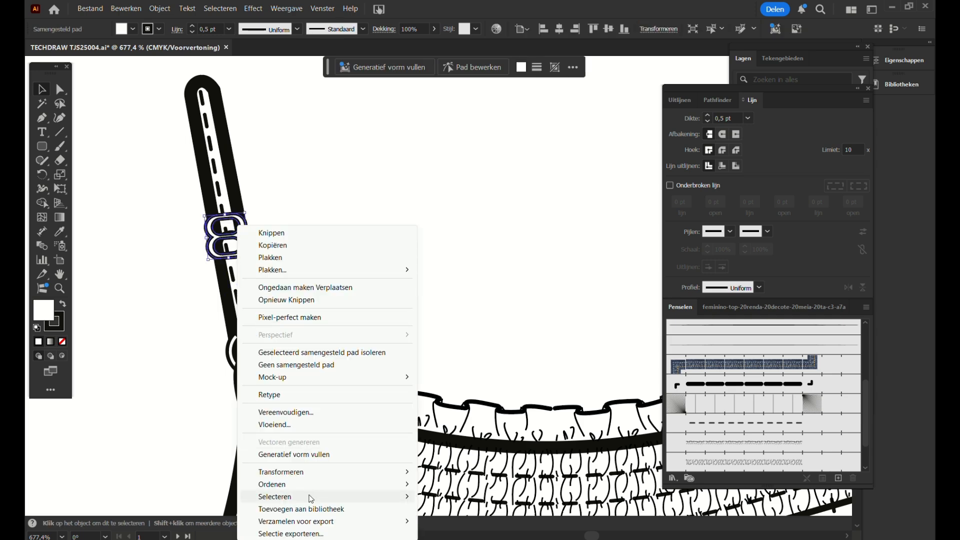
mouse_move(325, 484)
click(462, 521)
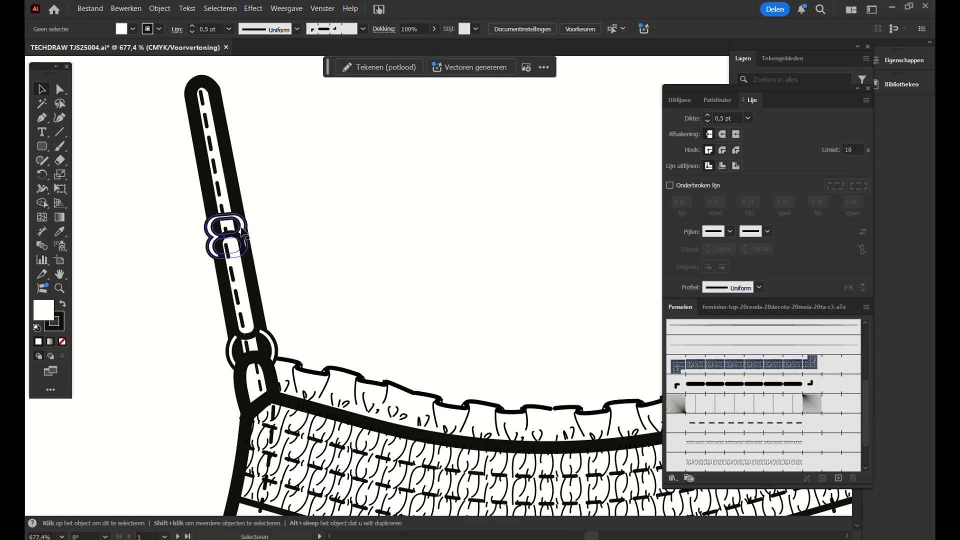
drag(250, 239, 247, 230)
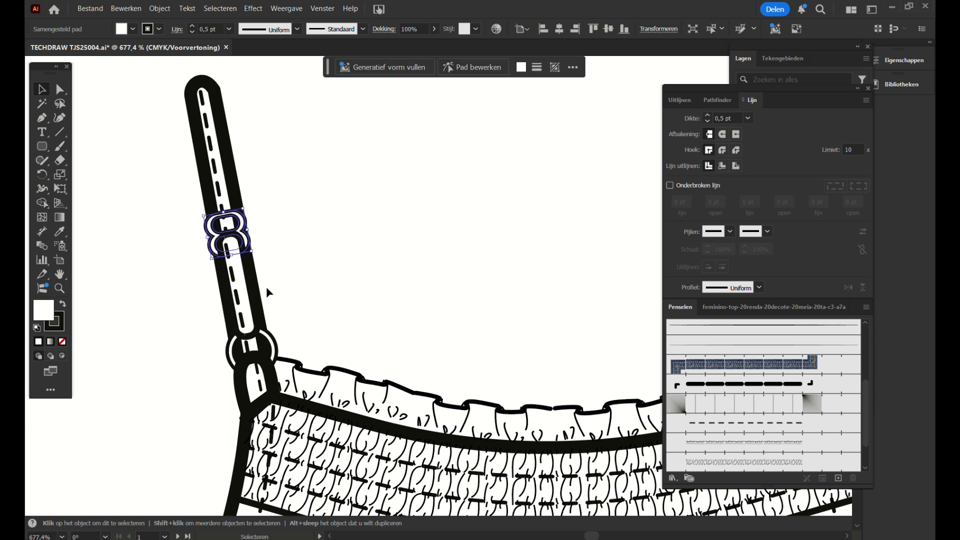
Copy the rounded strap piece with its stitch line, place the copy above the slider, and stretch it towards the strap's upper end.
click(253, 292)
key(ctrl+c)
key(ctrl+v)
drag(320, 229, 221, 158)
drag(216, 113, 216, 82)
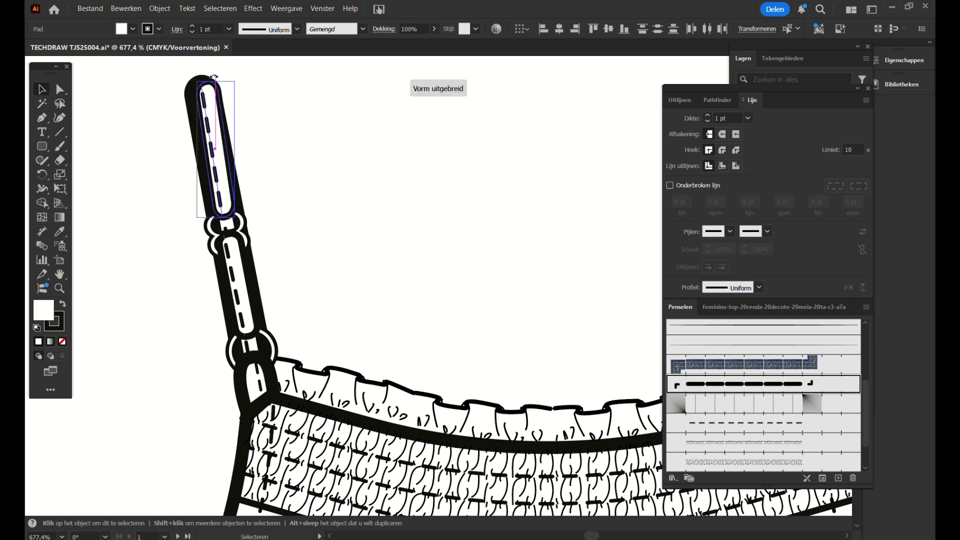
click(222, 89)
Adjust the upper strap piece's slant, position and length so it fits over the original strap above the slider.
drag(230, 192, 218, 197)
drag(234, 194, 231, 190)
key(Down)
key(Down)
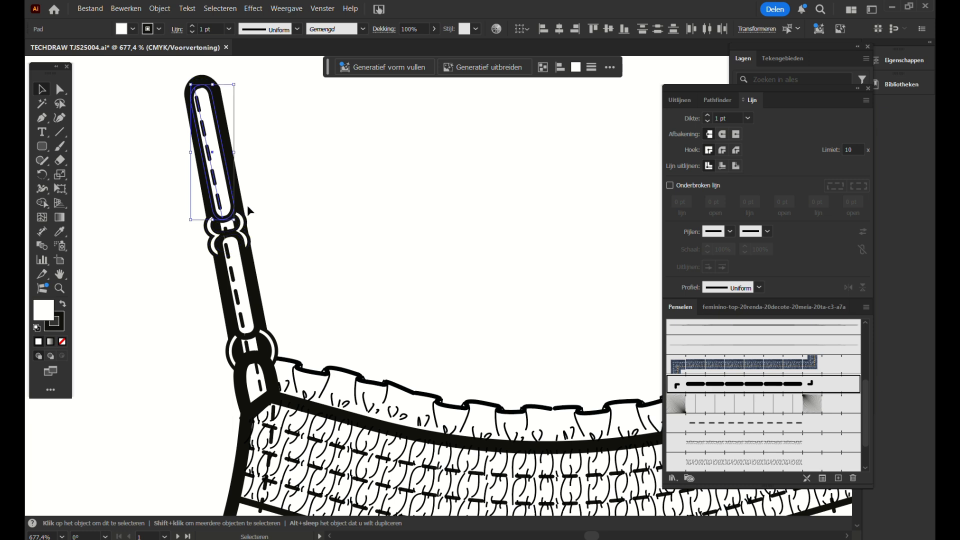
drag(213, 84, 214, 78)
click(296, 162)
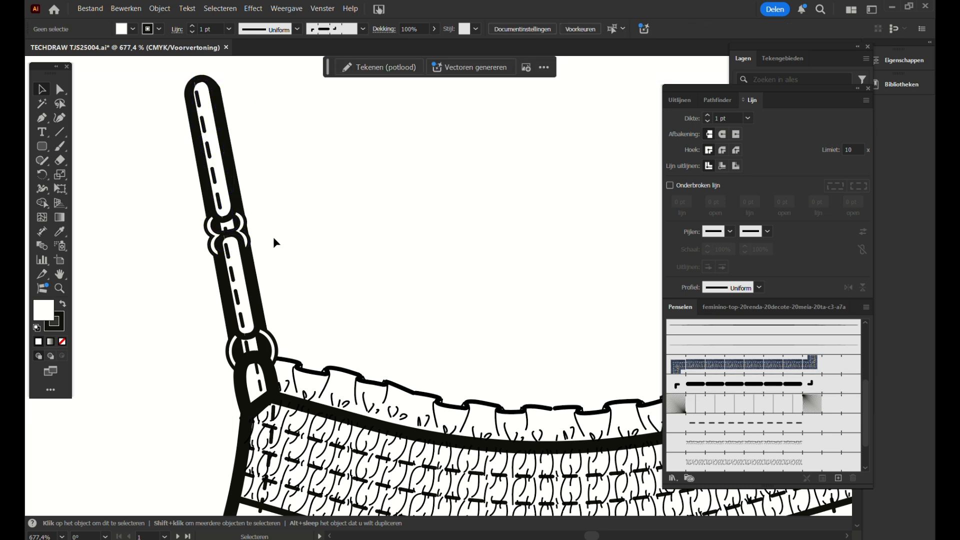
Paste a copy of the finished adjustable strap at the opposite strap, reflect it across the vertical axis, and align it.
click(223, 242)
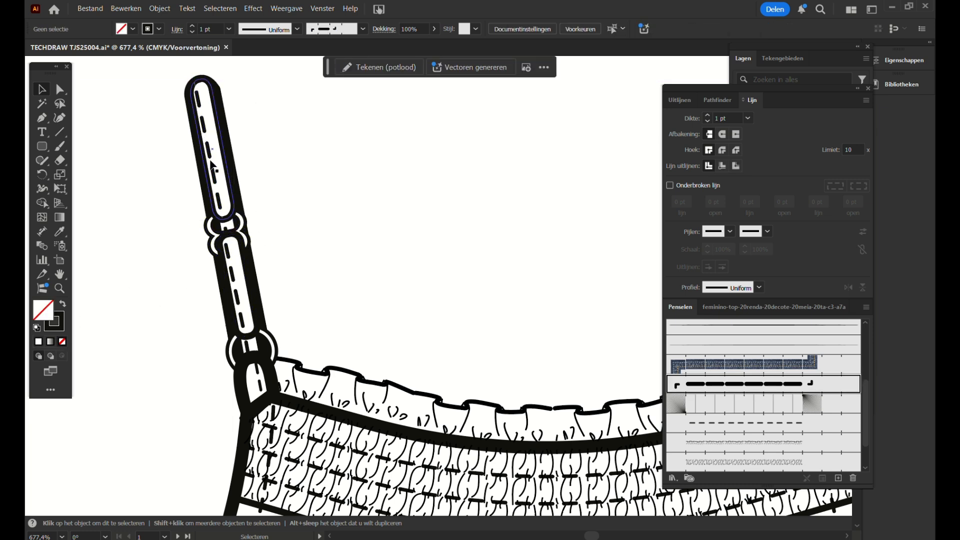
key(space)
drag(585, 243, 162, 250)
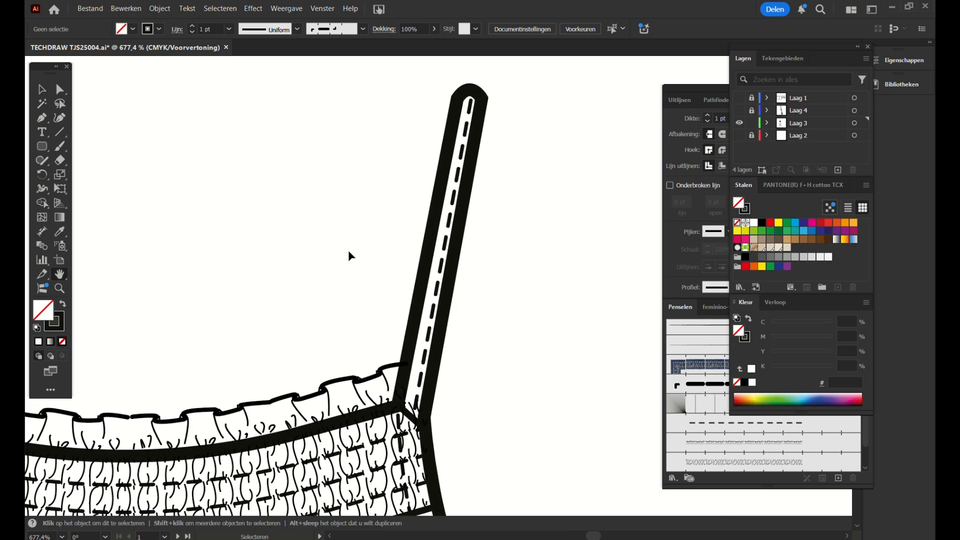
key(ctrl+v)
right_click(426, 216)
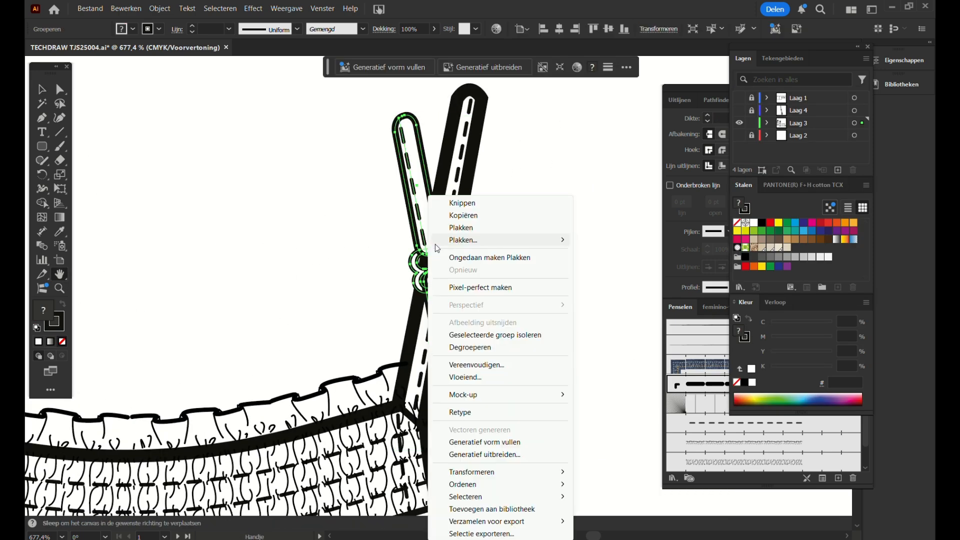
click(622, 413)
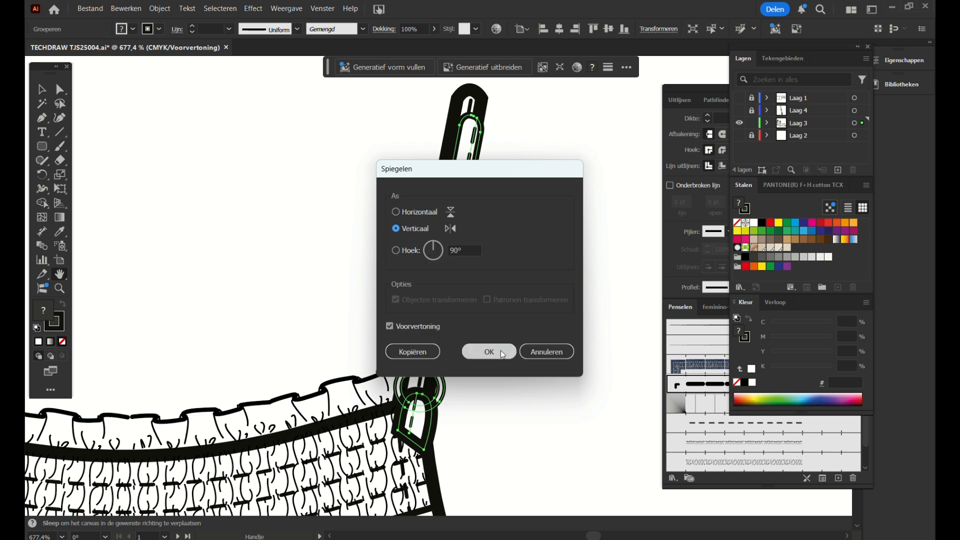
click(499, 350)
drag(422, 414, 418, 377)
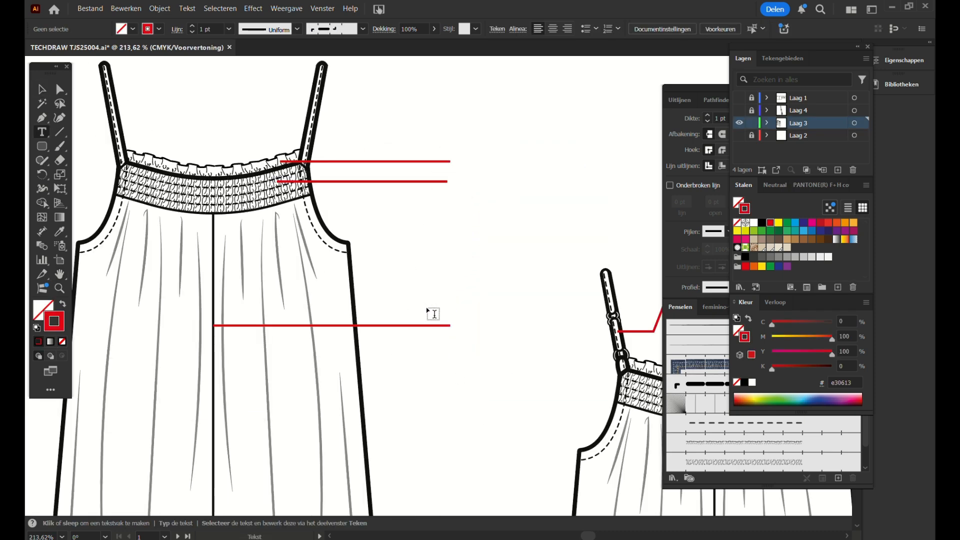
Add the two-line label "MIDDLE SEAM" at the end of the front centre seam's red leader line.
click(429, 310)
text(Mi)
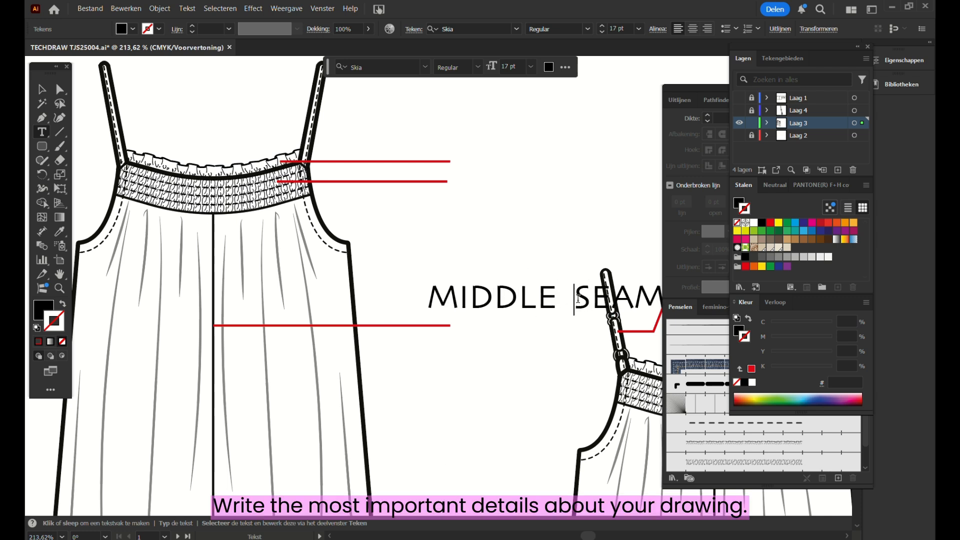
key(Return)
key(Escape)
drag(529, 302, 509, 313)
Add the label "RUFFLE" at the uppermost leader line and align it with the "MIDDLE SEAM" label.
click(454, 149)
text(RUFFLE)
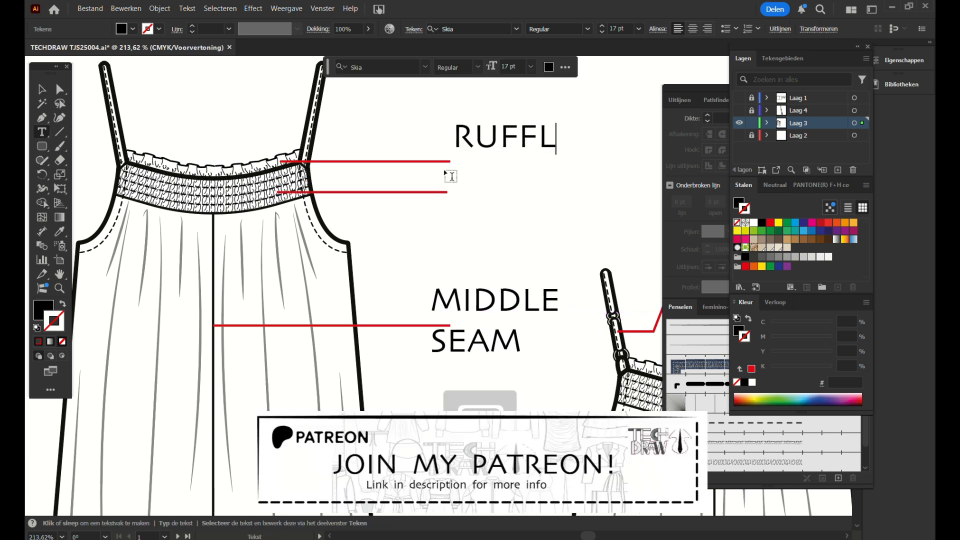
click(40, 90)
drag(533, 140, 510, 147)
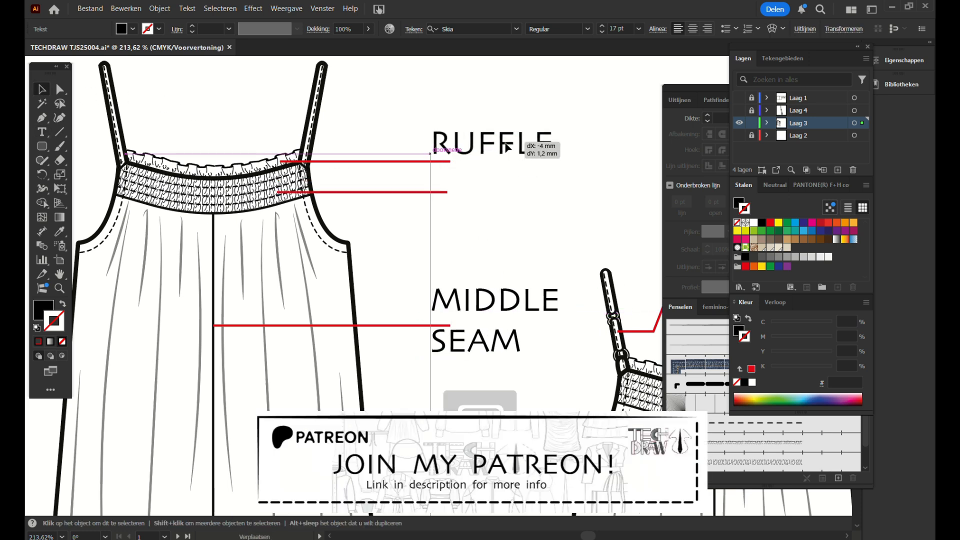
click(580, 183)
Add a two-line label beginning with "ADJUSTABLE" at the back strap's leader line and position it there.
key(space)
drag(591, 185, 268, 197)
key(t)
click(471, 232)
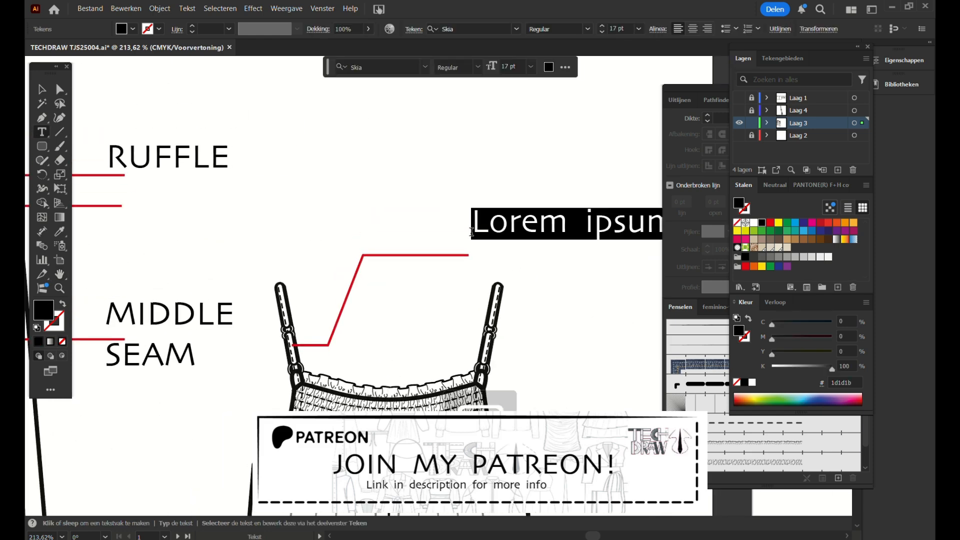
text(Adj)
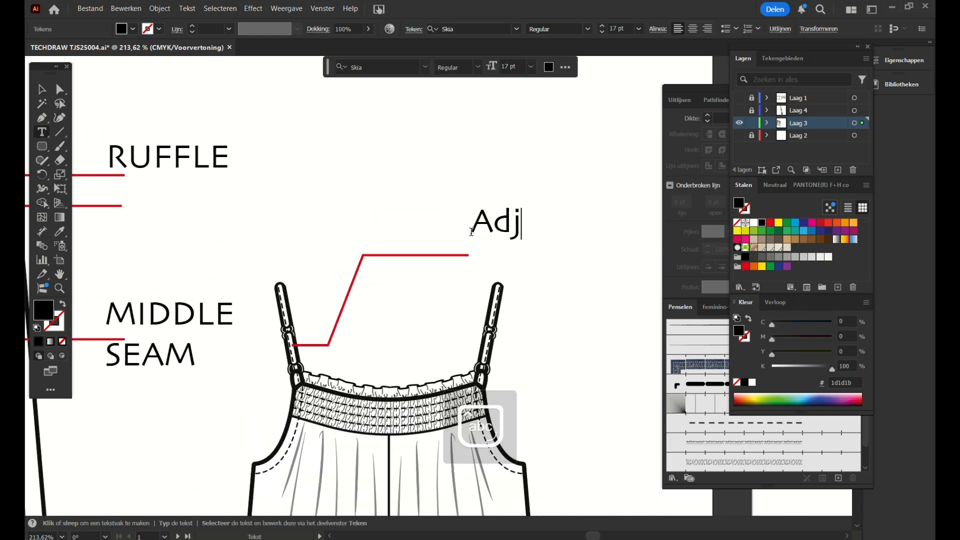
text(ustableble)
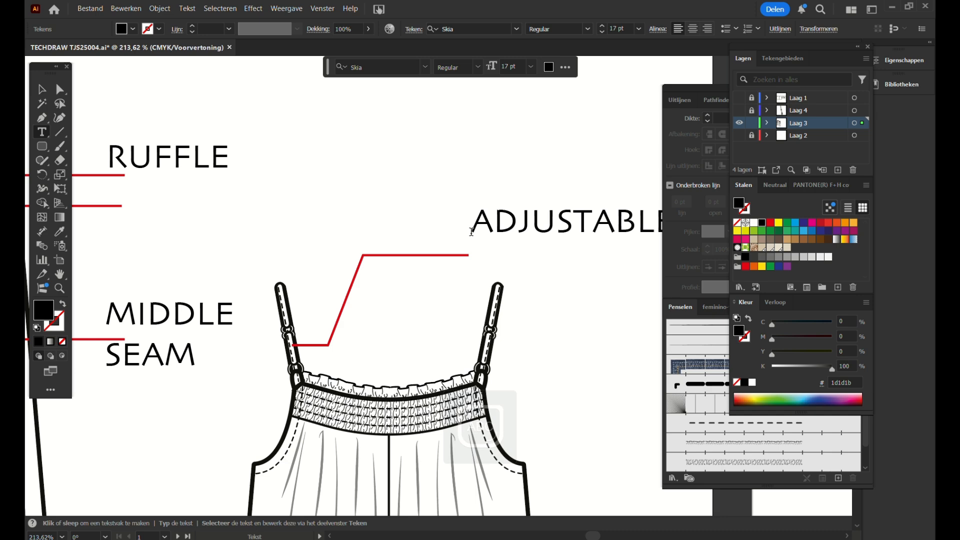
key(Return)
text(s)
click(42, 88)
drag(555, 225, 527, 203)
Add the label "SHIRRED" at the smocked band's leader line and position it under "RUFFLE".
key(t)
drag(154, 195, 425, 213)
click(424, 213)
key(Caps_Lock)
text(SHIR)
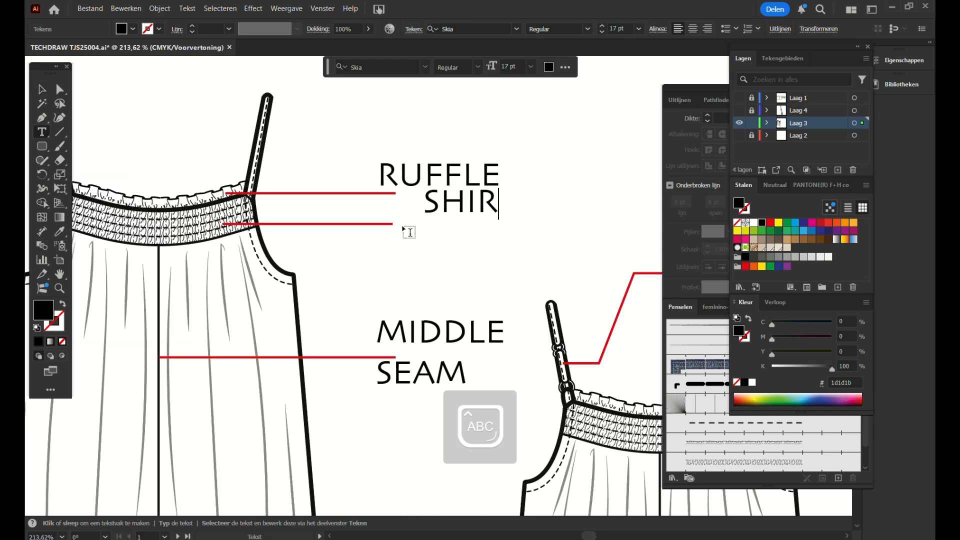
text(RED)
key(Escape)
drag(523, 220, 490, 221)
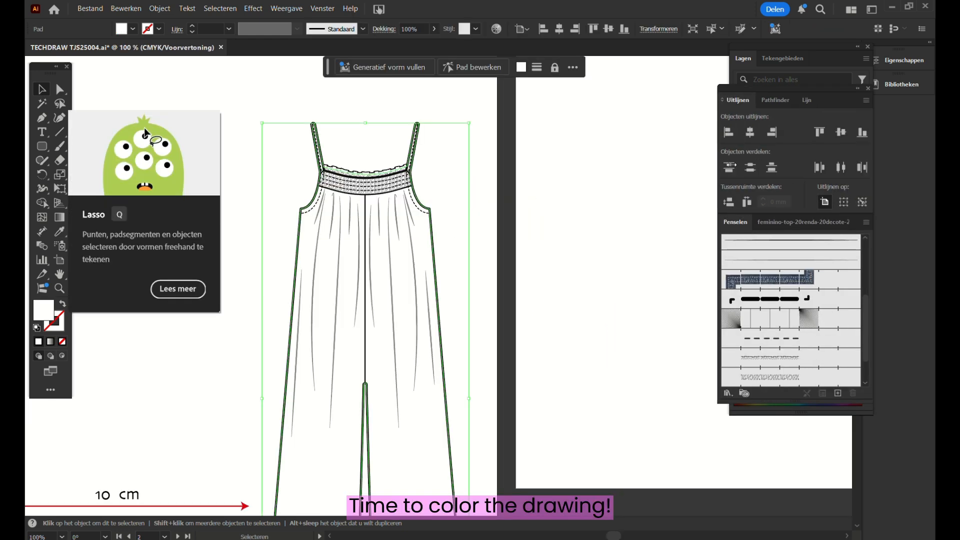
Fill the jumpsuit's white silhouette with the beige striped pattern swatch.
drag(785, 88, 646, 96)
click(787, 247)
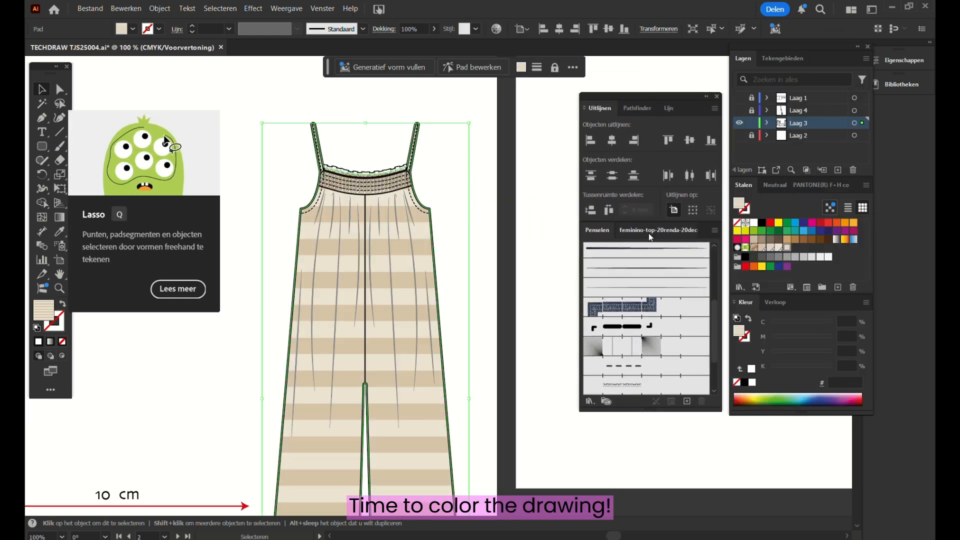
click(142, 260)
Reshape the right half of the striped fill's neckline edge and raise its end point at the right strap to the ruffle's outline.
key(space)
mouse_move(325, 277)
mouse_down()
mouse_move(325, 255)
mouse_move(286, 332)
mouse_up()
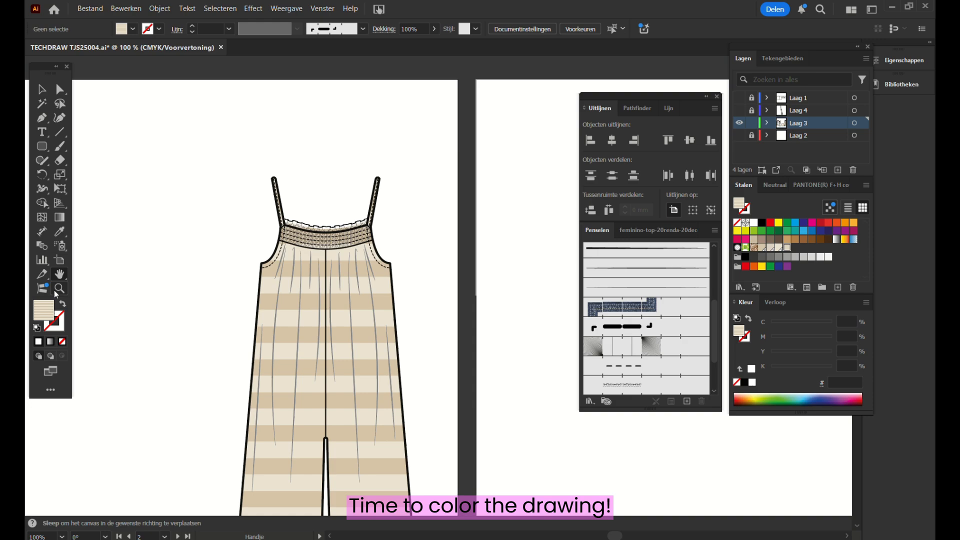
key(ctrl+space)
mouse_move(327, 220)
mouse_down()
mouse_move(388, 169)
mouse_move(394, 174)
mouse_up()
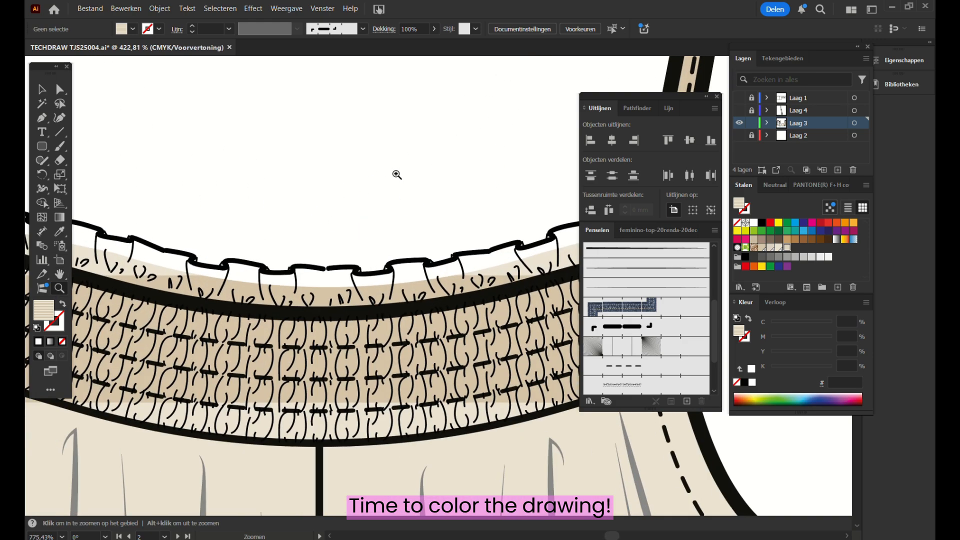
click(60, 274)
drag(244, 121, 298, 142)
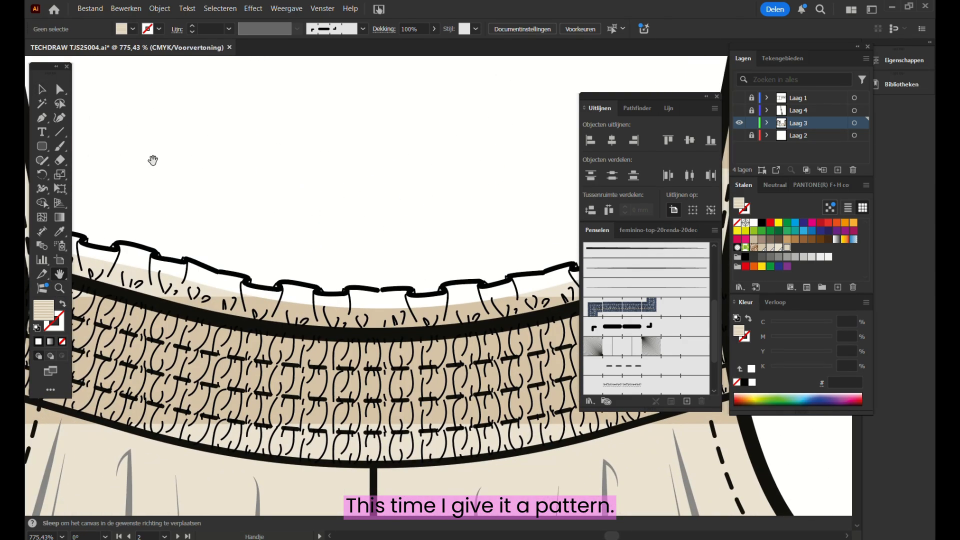
key(a)
click(365, 313)
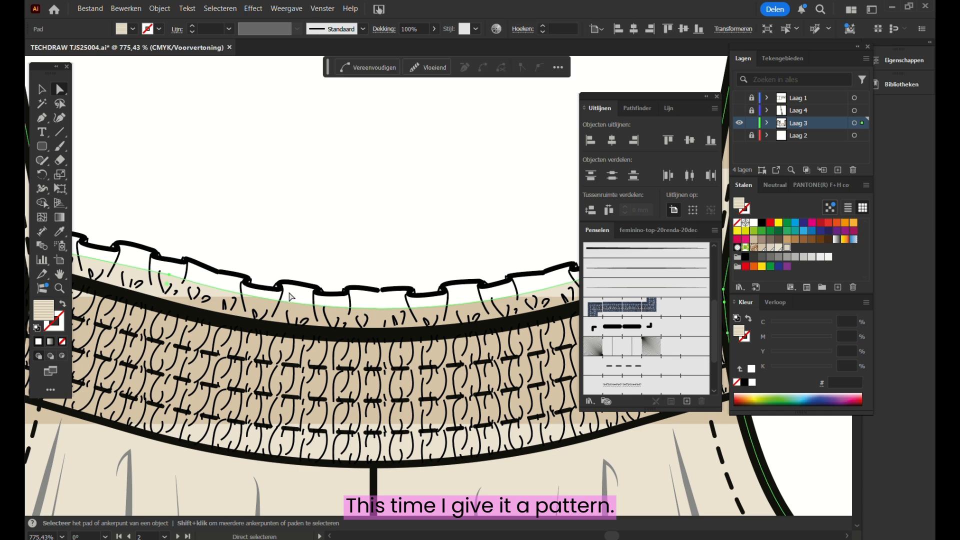
click(170, 278)
key(space)
drag(407, 219, 270, 230)
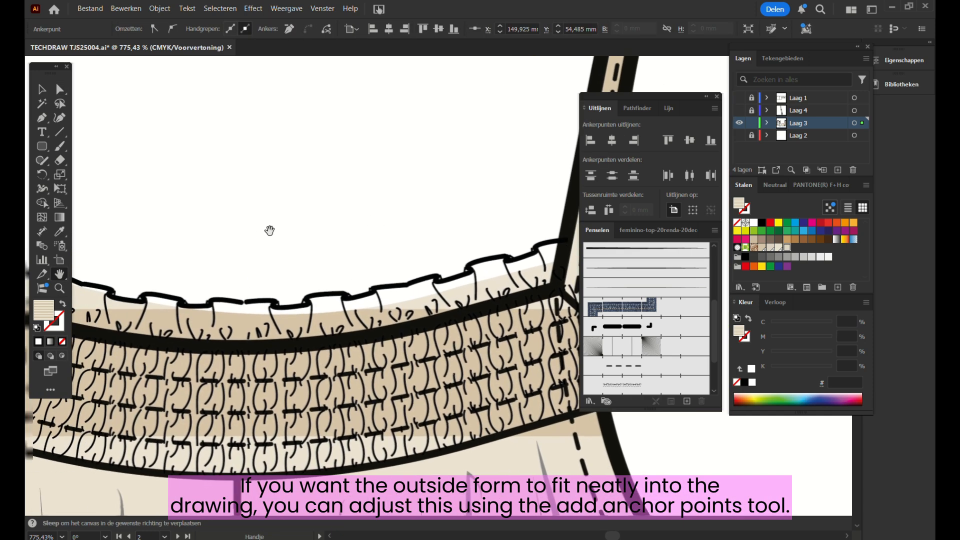
drag(457, 287, 454, 280)
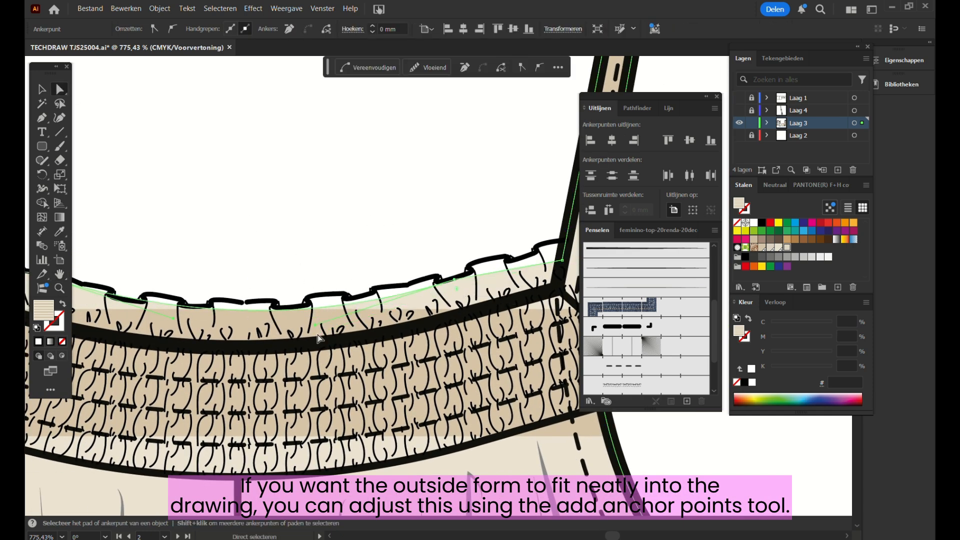
drag(316, 323, 311, 320)
drag(561, 260, 561, 241)
Raise the striped fill's neckline end point at the left strap to the ruffle's upper edge, then deselect the path.
drag(90, 280, 381, 296)
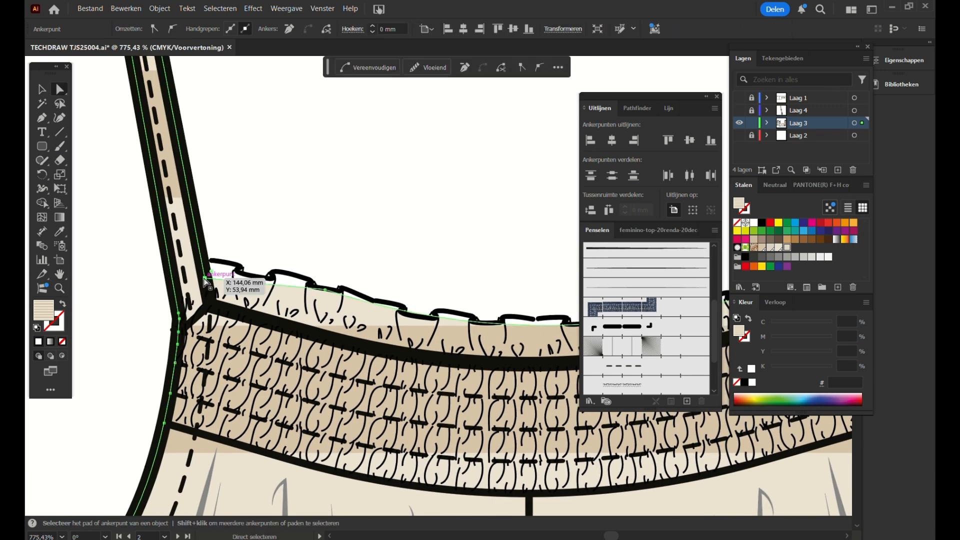
drag(204, 277, 204, 260)
click(279, 219)
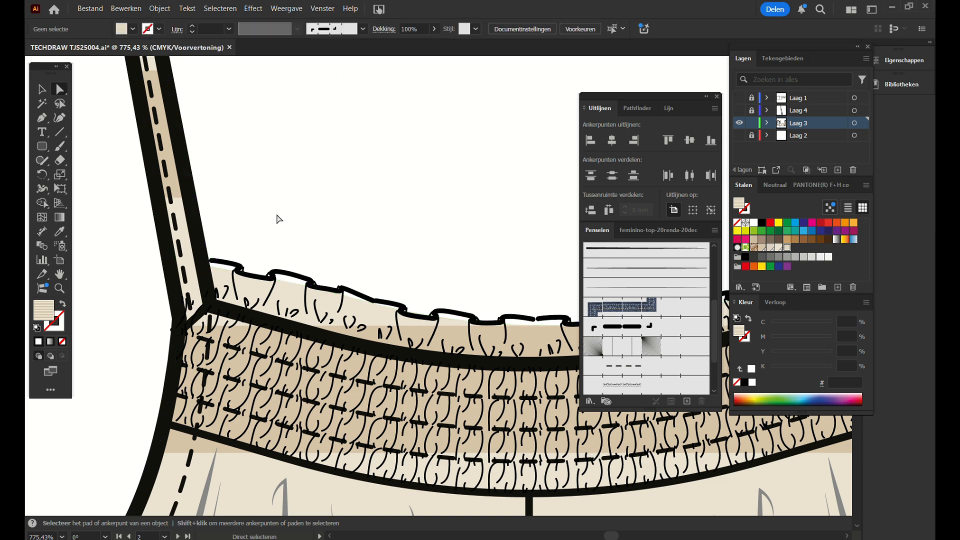
Add anchor points to the striped fill's neckline beside the left strap and move them to follow the ruffle's first folds.
click(42, 119)
ctrl+click(225, 267)
click(221, 267)
drag(221, 268, 282, 273)
key(a)
key(plus)
click(59, 89)
drag(296, 281, 345, 288)
click(42, 117)
click(348, 295)
click(59, 89)
drag(478, 321, 371, 310)
Add an anchor point left of the neckline's centre and fit the striped fill's edge to the ruffle folds there.
drag(238, 127, 94, 115)
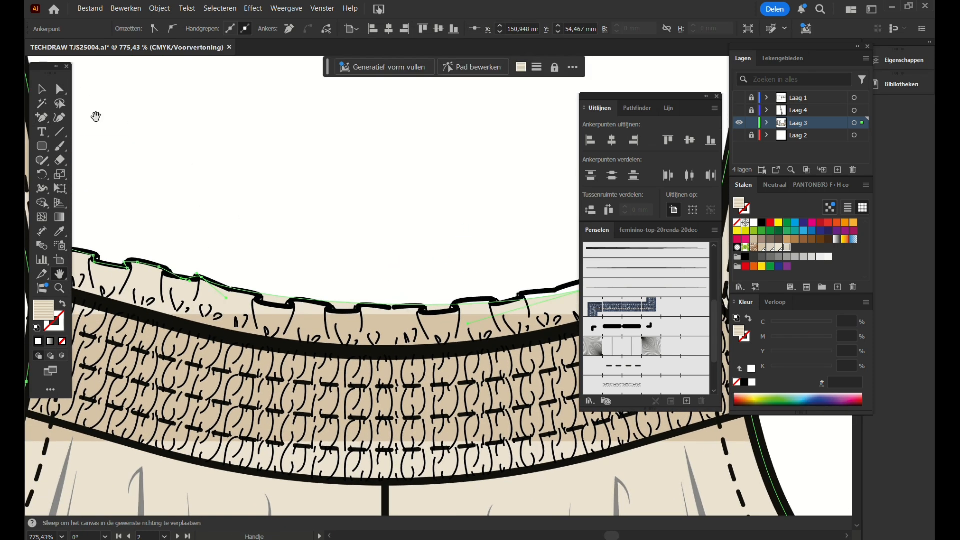
click(41, 117)
click(275, 297)
key(Return)
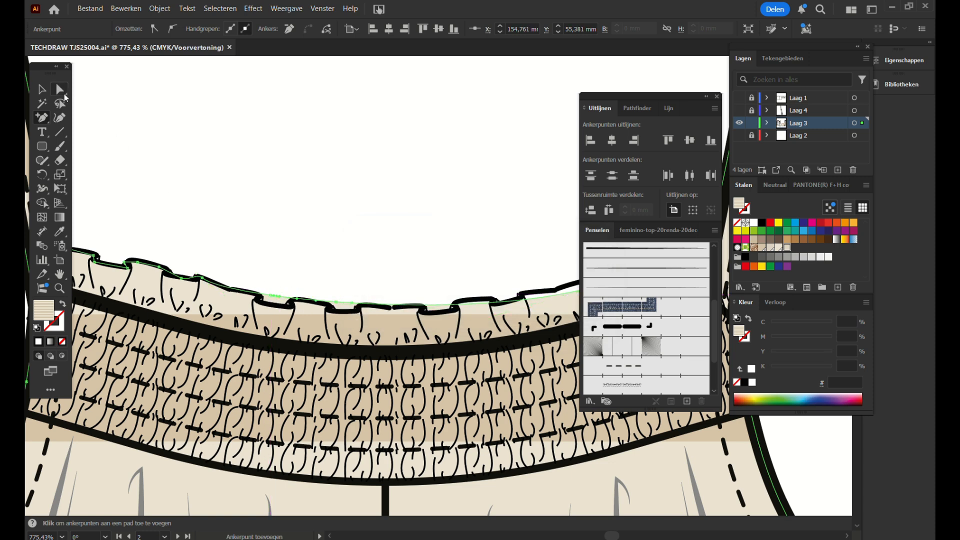
click(64, 94)
click(285, 303)
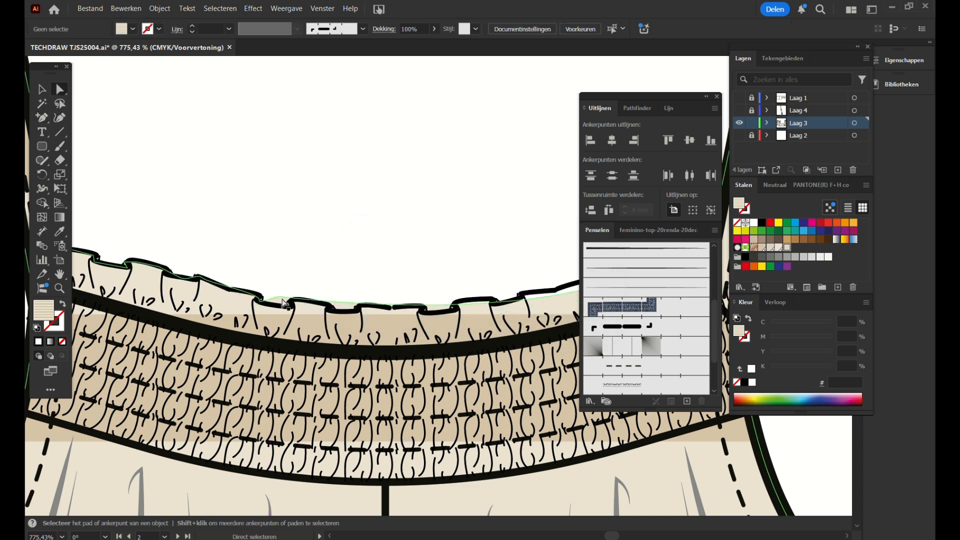
click(291, 305)
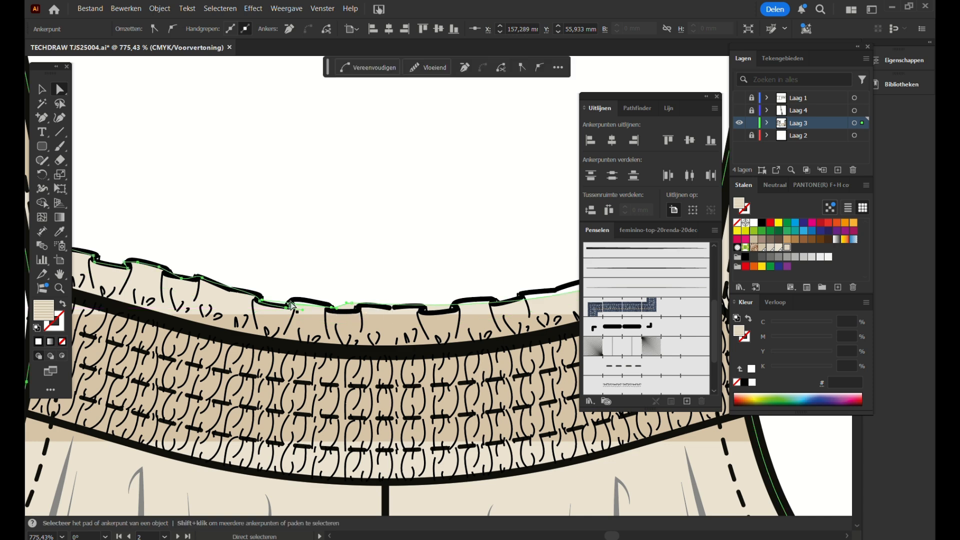
drag(291, 305, 353, 310)
click(344, 297)
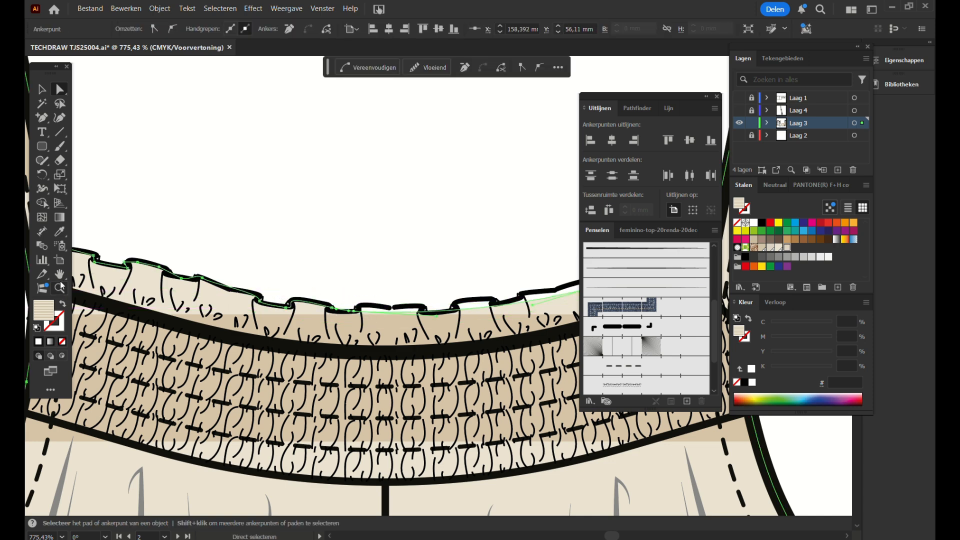
Add anchor points to the fill's edge just right of the neckline's centre and shape it around the ruffle folds.
click(60, 287)
drag(428, 315, 479, 315)
click(345, 314)
key(a)
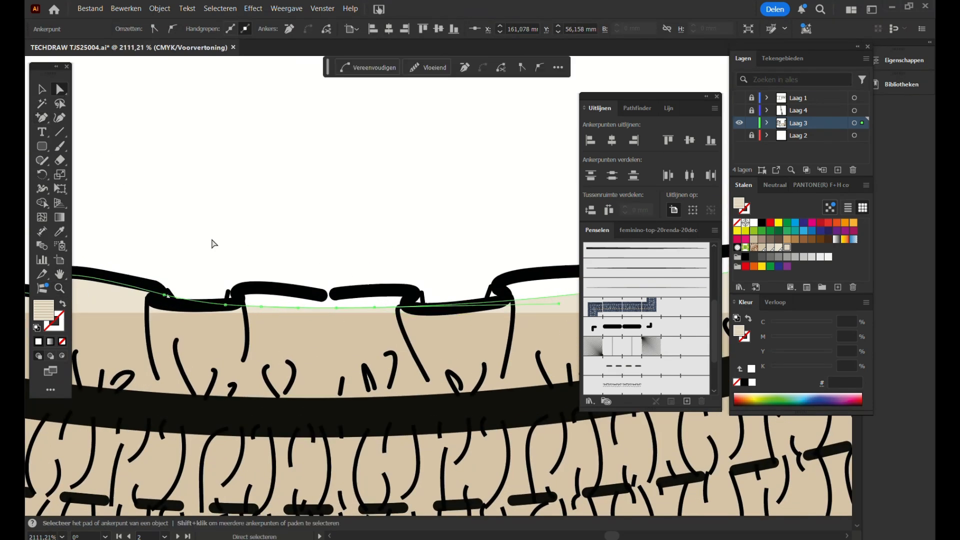
drag(432, 291, 230, 310)
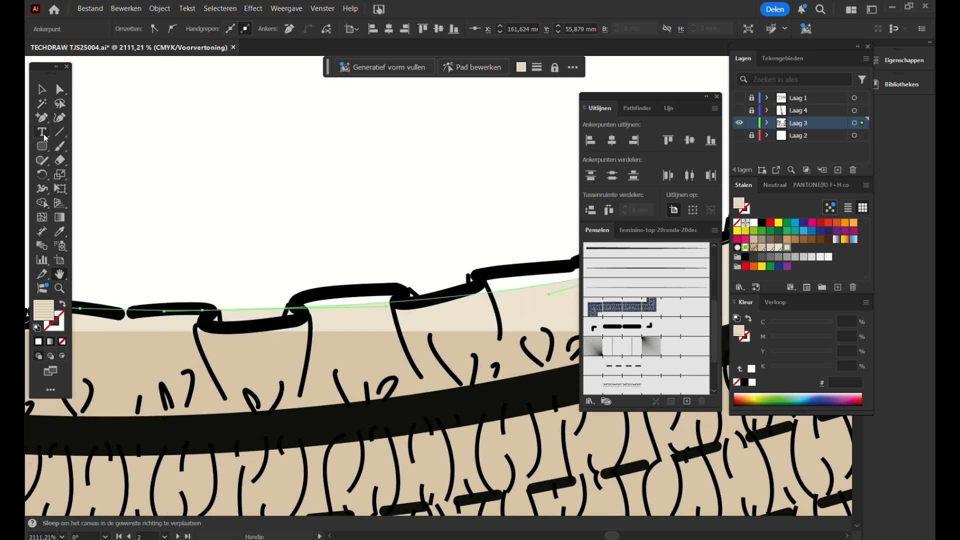
key(plus)
click(235, 313)
click(563, 294)
click(60, 89)
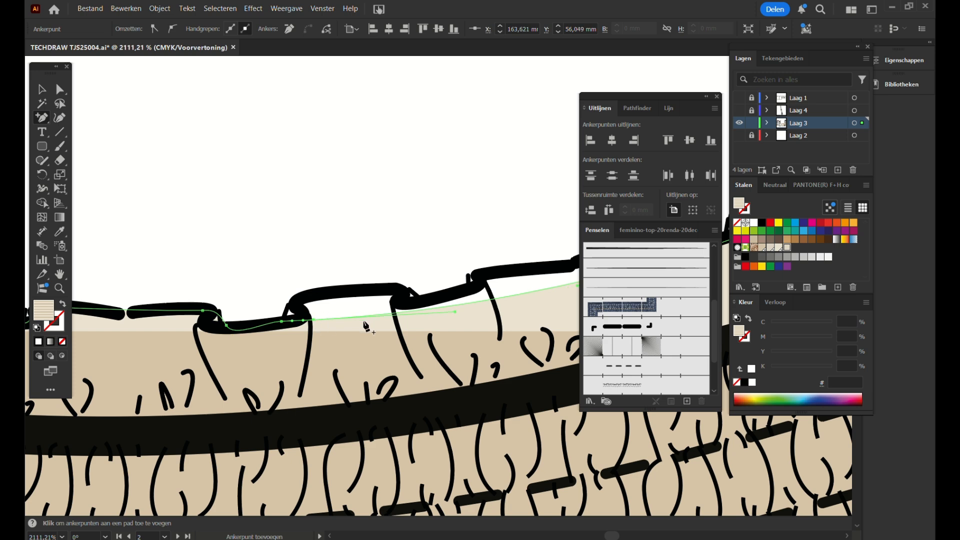
click(307, 323)
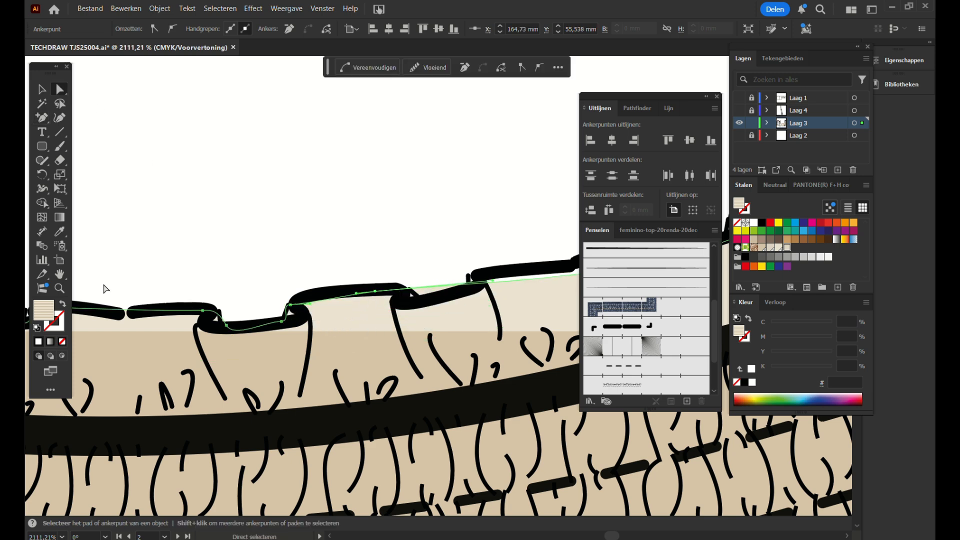
Fit the fill's edge to the middle folds of the ruffle's right half by adding and moving anchor points.
key(space)
drag(241, 105, 52, 131)
key(a)
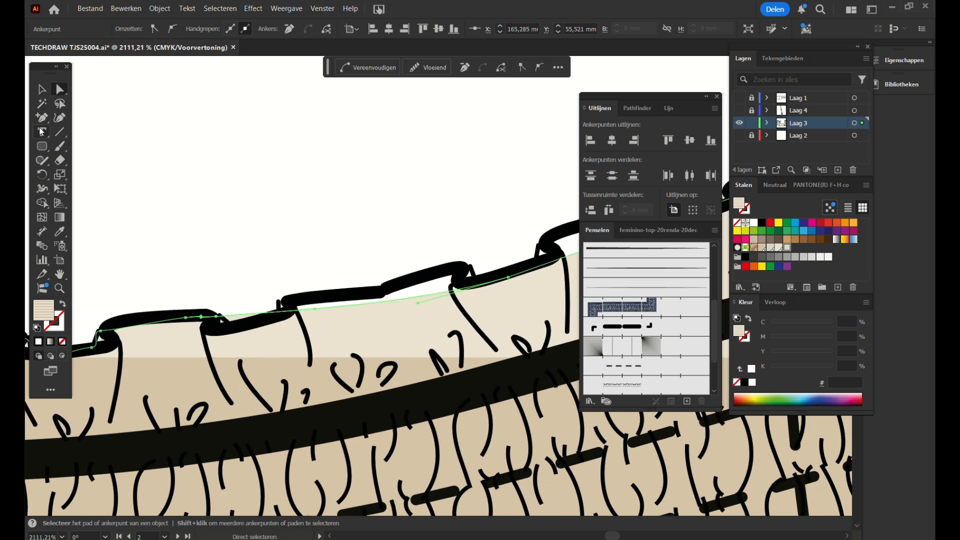
click(41, 118)
click(269, 312)
click(58, 96)
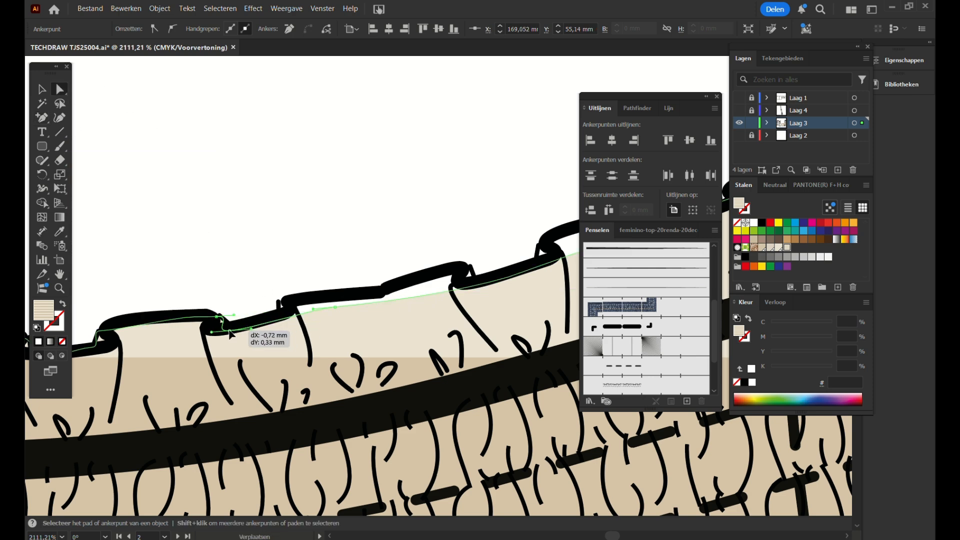
drag(335, 306, 296, 303)
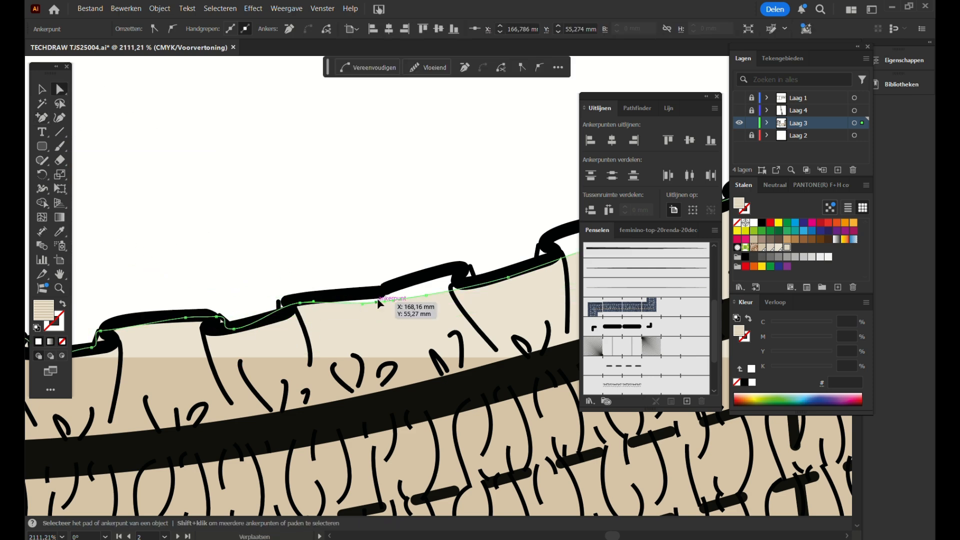
drag(376, 302, 381, 292)
drag(401, 298, 465, 285)
Add and move anchor points so the fill's edge follows the last ruffle folds beside the right strap, then deselect the path.
drag(522, 193, 242, 268)
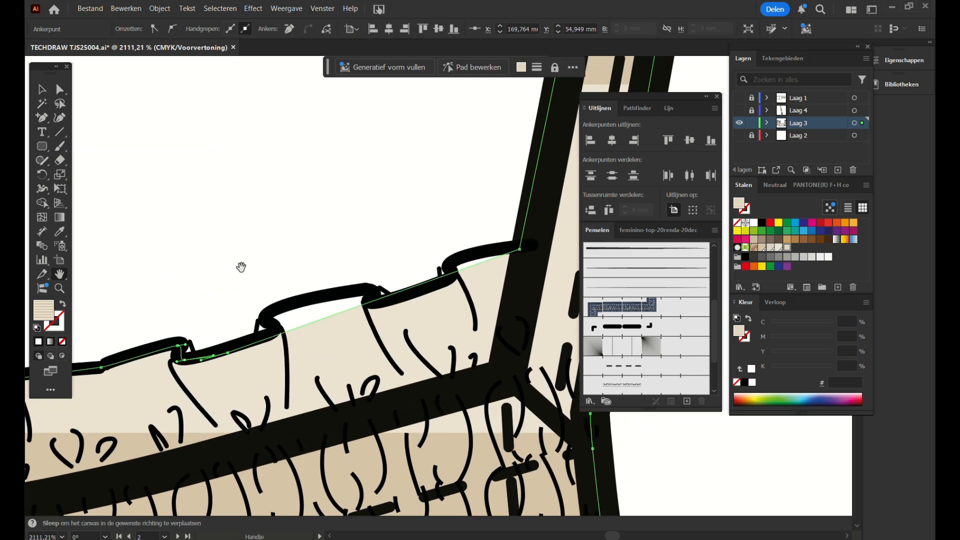
click(41, 118)
key(a)
mouse_move(289, 331)
mouse_down()
mouse_move(262, 318)
mouse_move(286, 343)
mouse_up()
mouse_move(254, 325)
mouse_down()
mouse_move(260, 336)
mouse_move(265, 313)
mouse_up()
drag(259, 333, 256, 336)
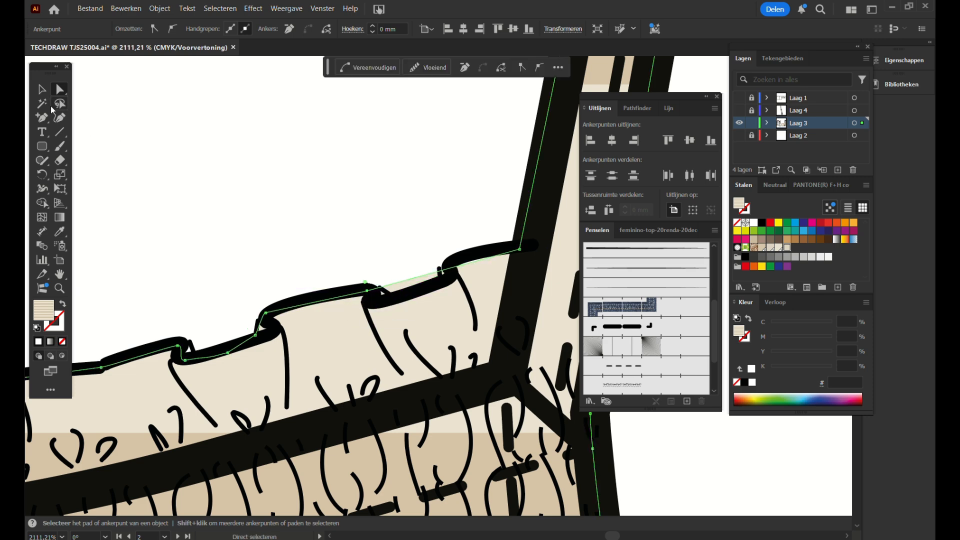
drag(394, 284, 398, 297)
drag(368, 291, 372, 287)
mouse_move(430, 274)
mouse_down()
mouse_move(436, 279)
mouse_move(442, 267)
mouse_up()
key(plus)
click(57, 88)
click(446, 208)
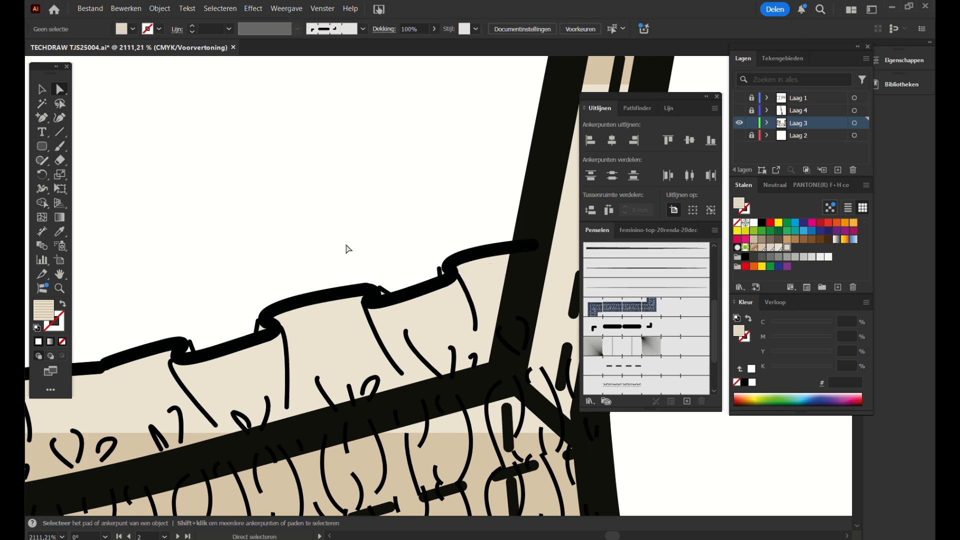
Examine the whole jumpsuit with its striped fill on the artboard.
key(ctrl+minus)
key(ctrl+minus)
key(ctrl+minus)
key(ctrl+minus)
key(ctrl+minus)
key(ctrl+minus)
key(ctrl+minus)
key(ctrl+minus)
key(ctrl+minus)
key(ctrl+minus)
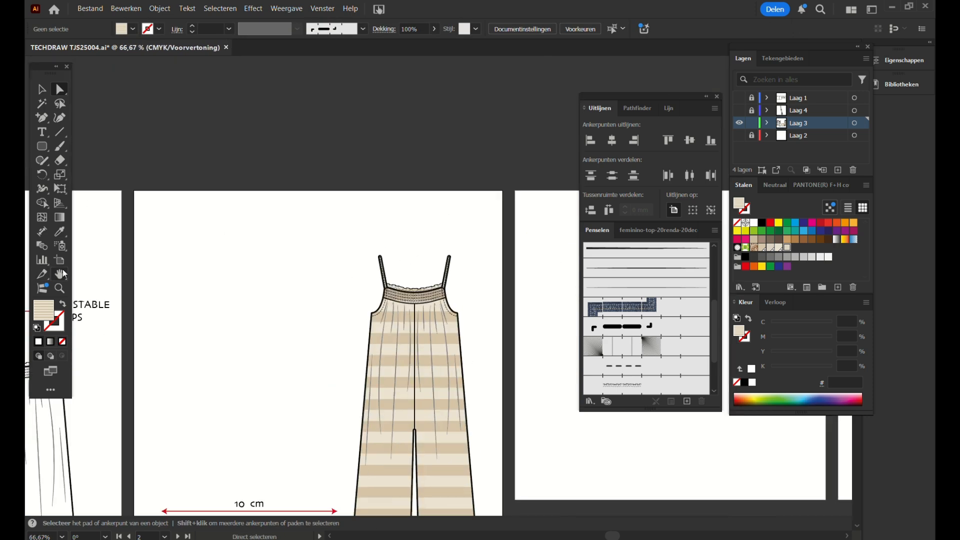
click(61, 278)
drag(236, 248, 131, 133)
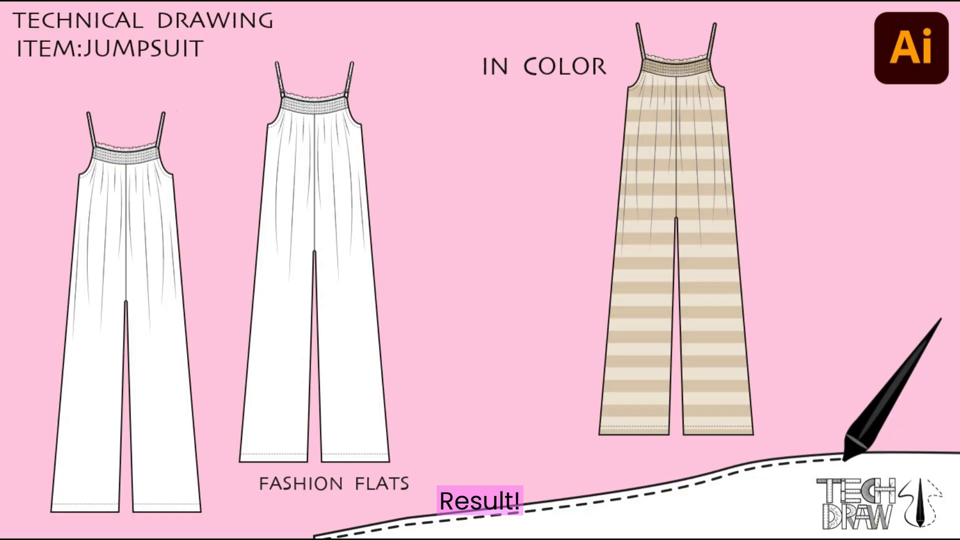